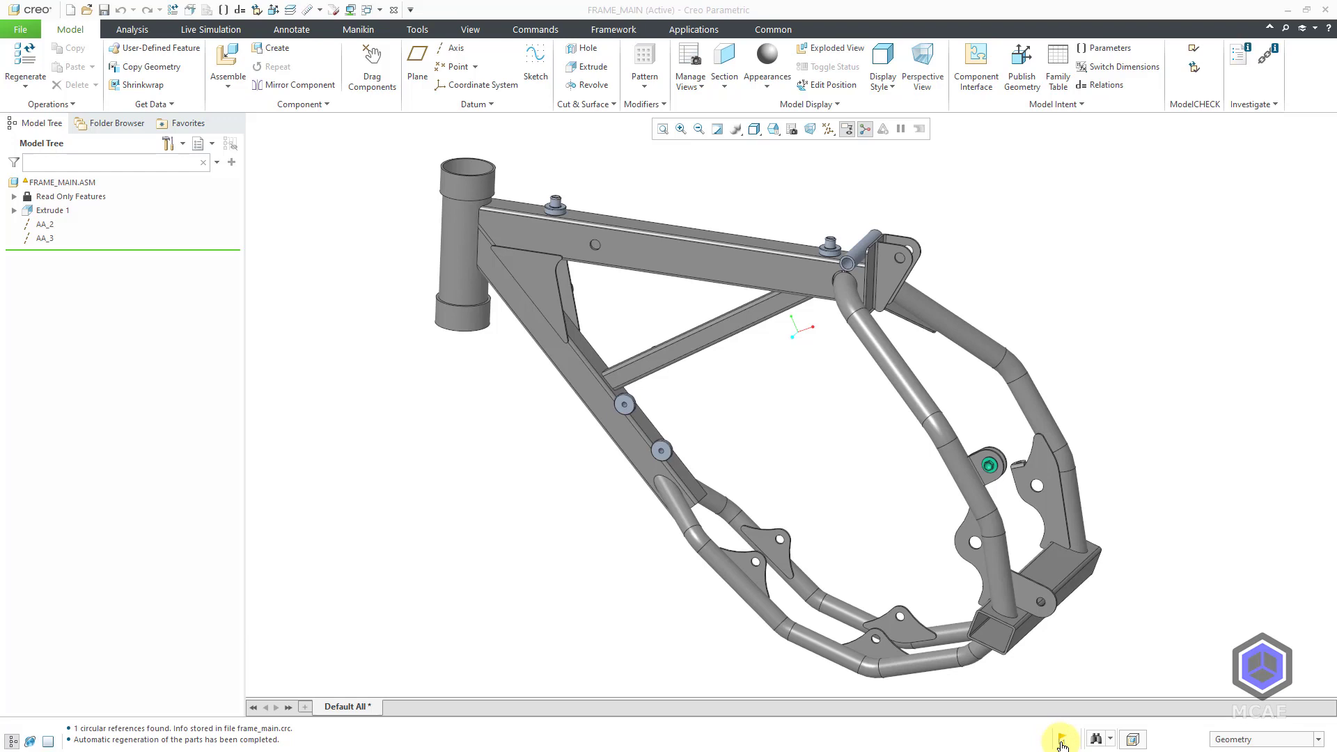
# Review the Circular references warning in the Notification Center, then show the one-notification summary again.
pyautogui.click(1061, 744)
pyautogui.click(1062, 744)
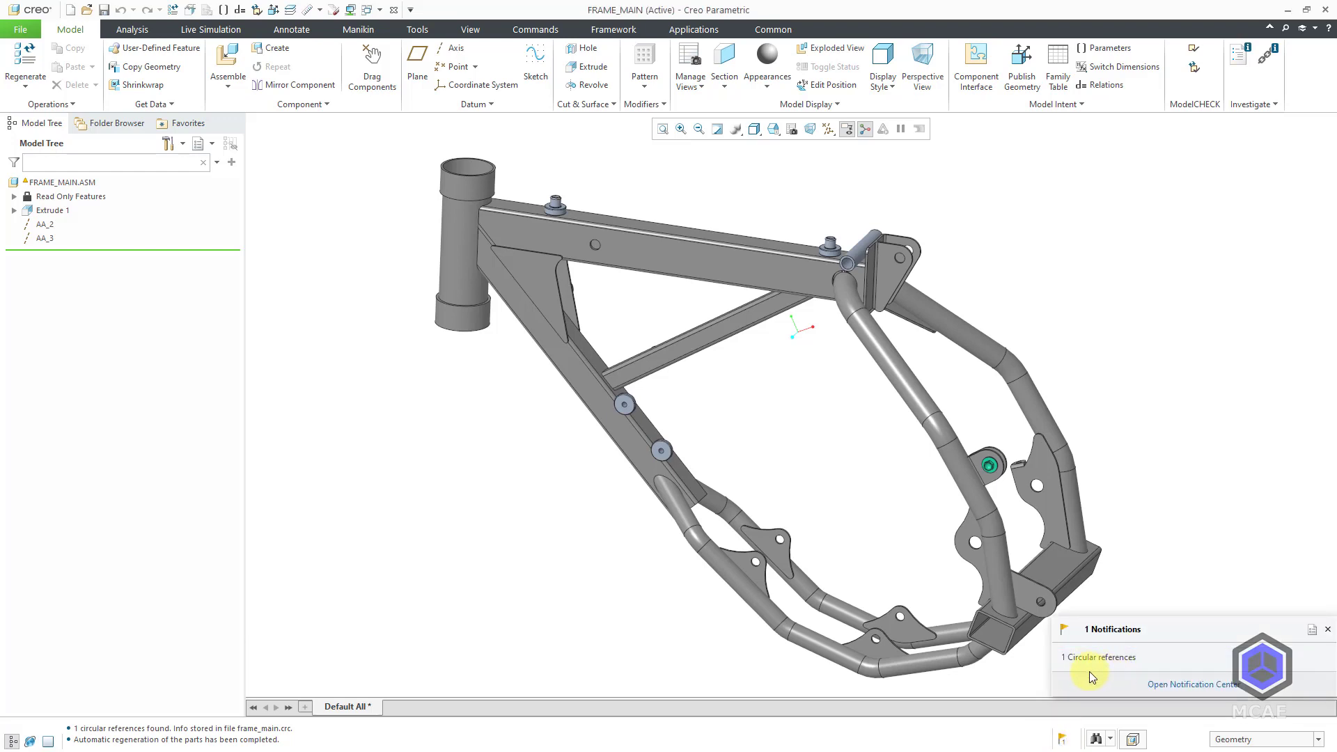
pyautogui.click(1179, 689)
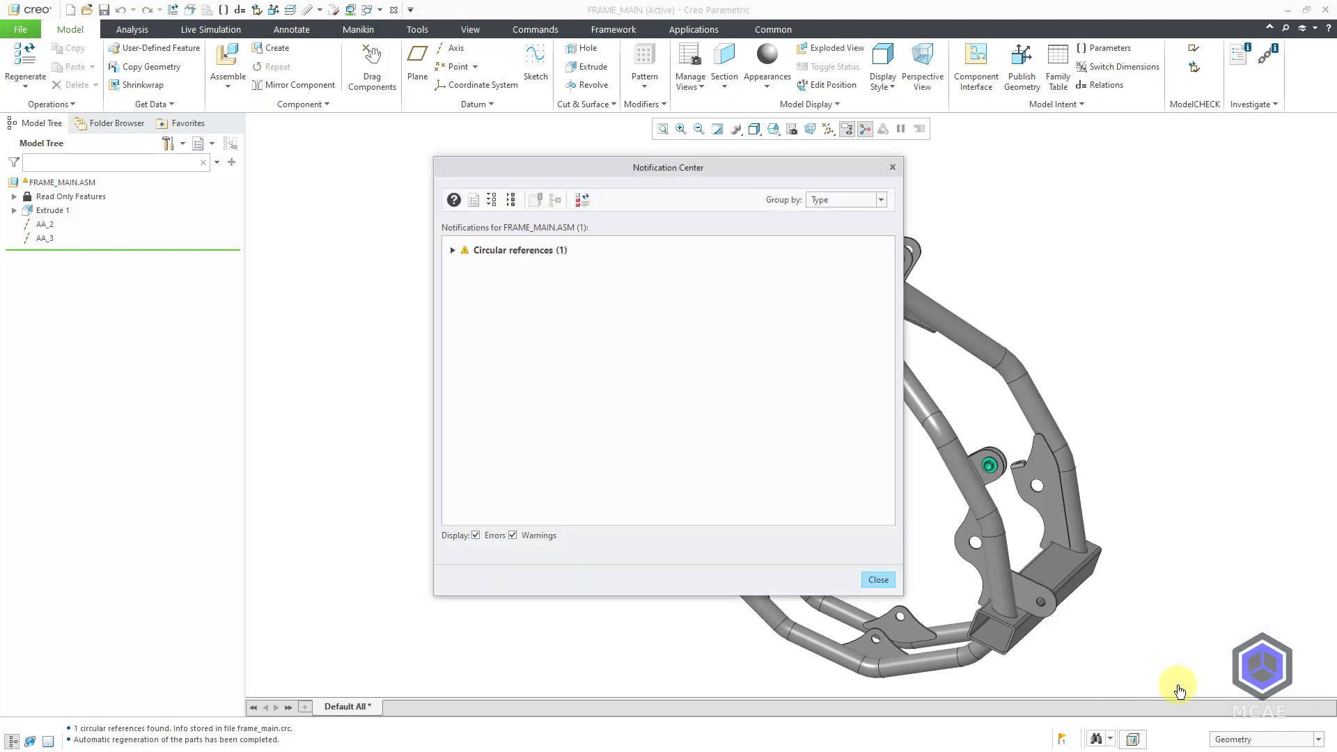
pyautogui.click(453, 251)
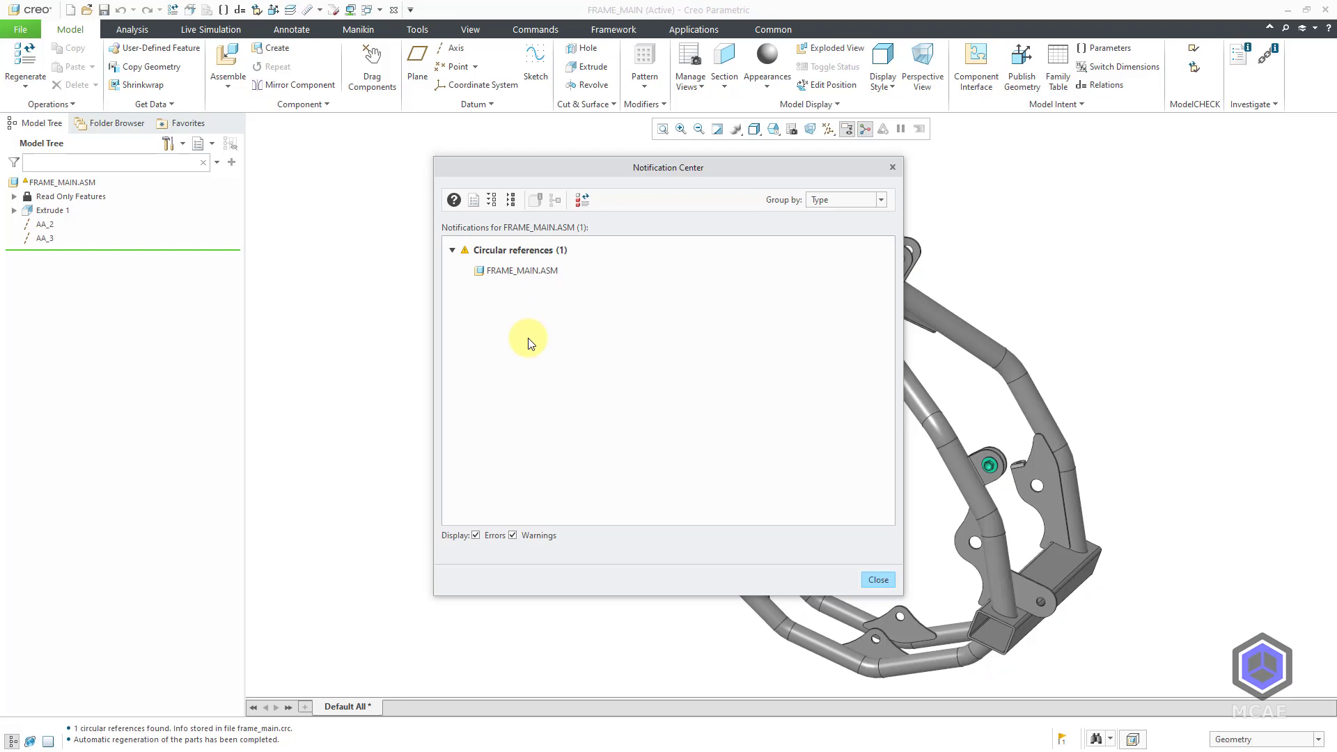
pyautogui.click(893, 167)
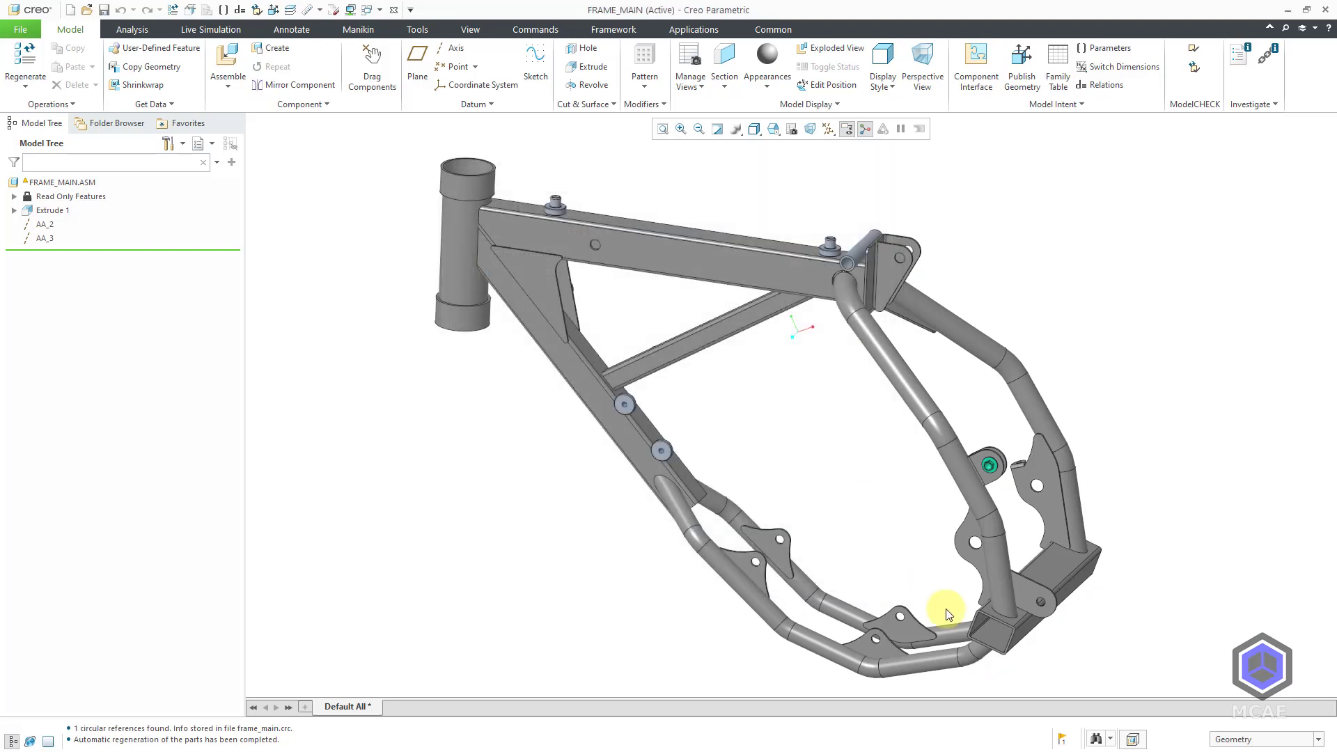
pyautogui.click(1062, 740)
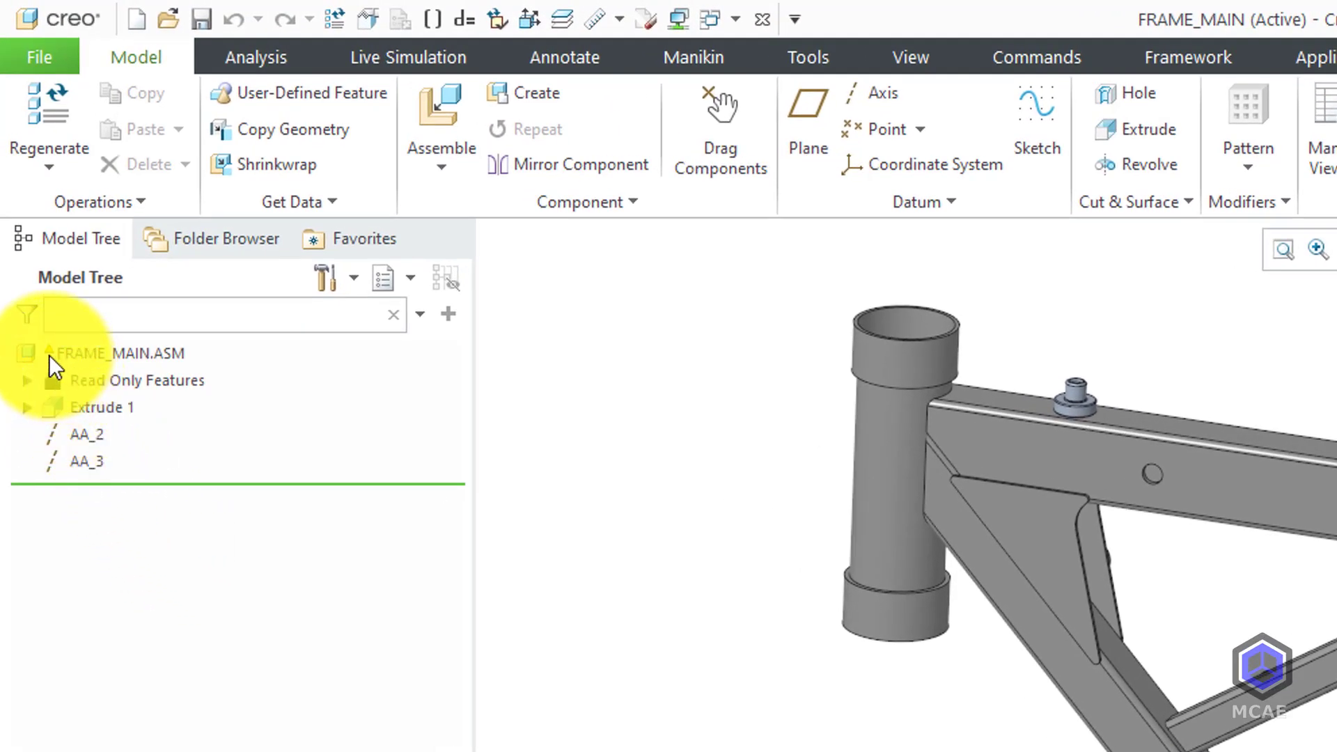
pyautogui.moveTo(49, 353)
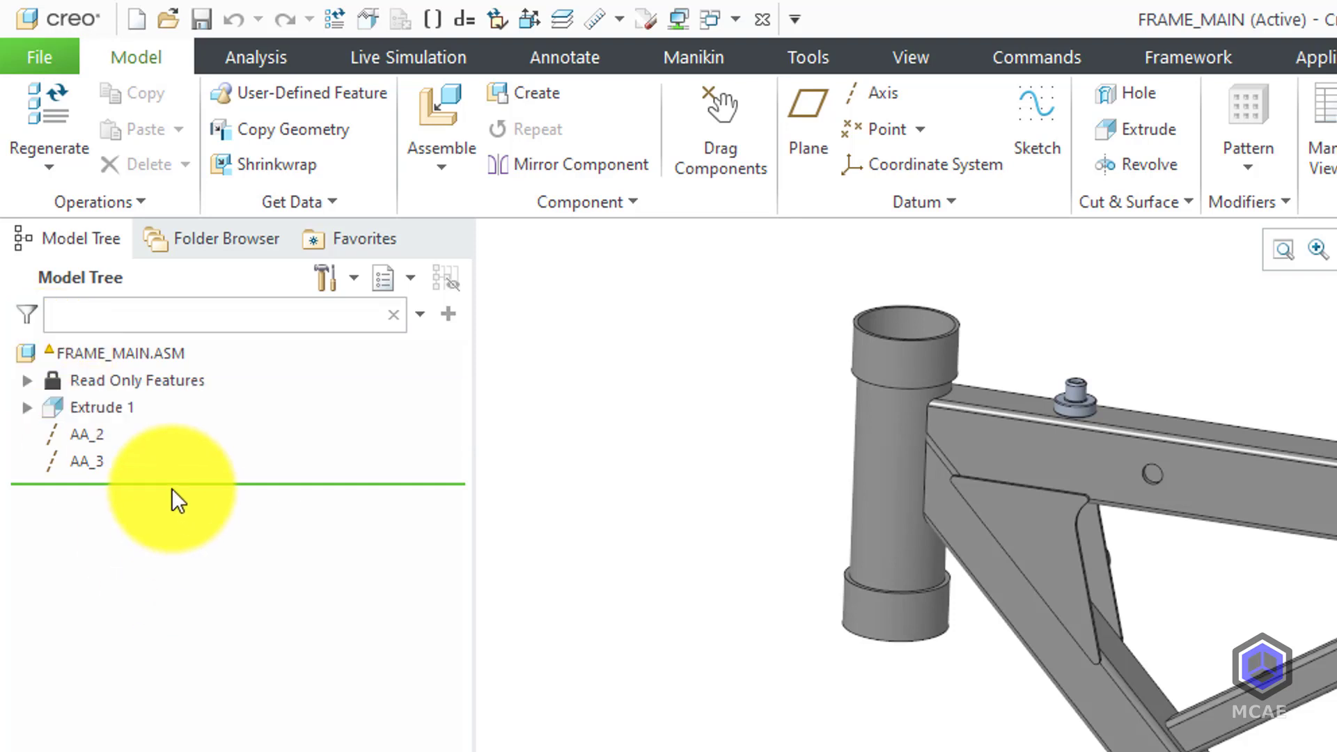
# Apply Clear All Read Only to the Read Only Features entry in the Model Tree.
pyautogui.click(161, 380)
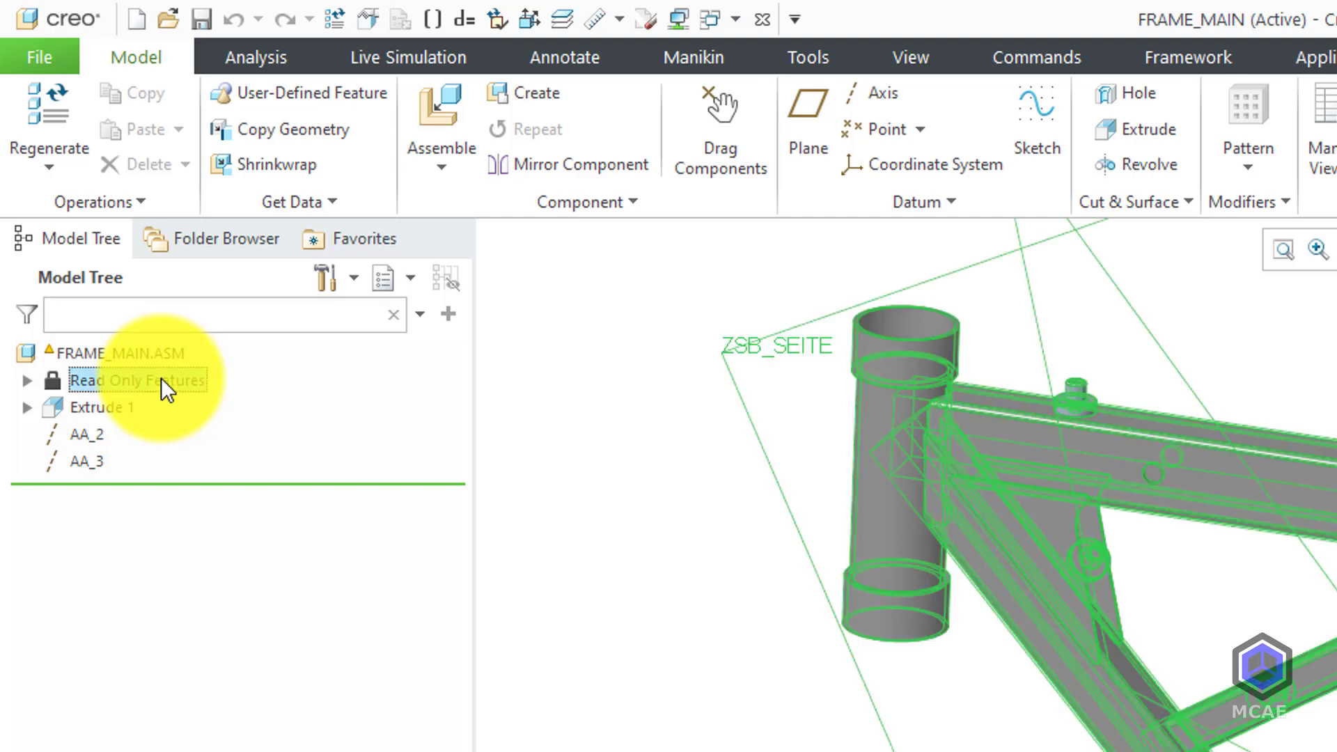
pyautogui.rightClick(161, 381)
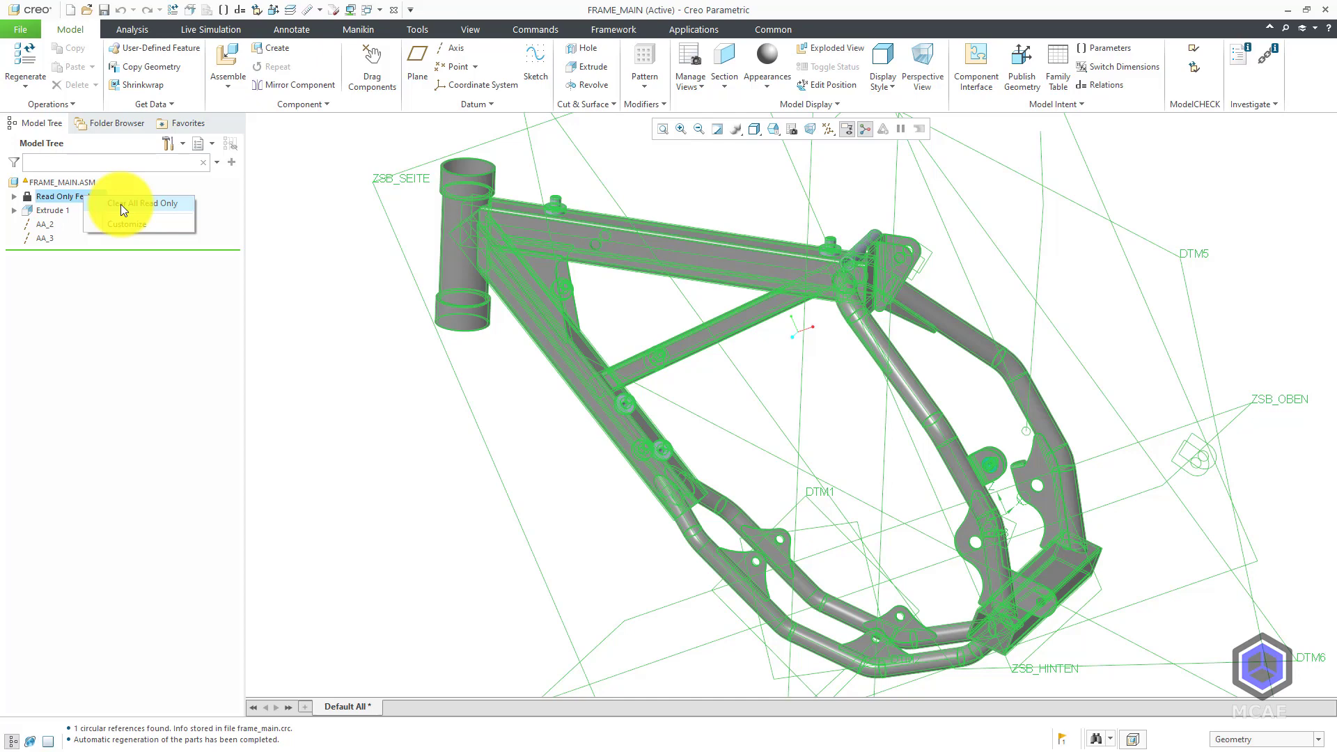
pyautogui.click(120, 203)
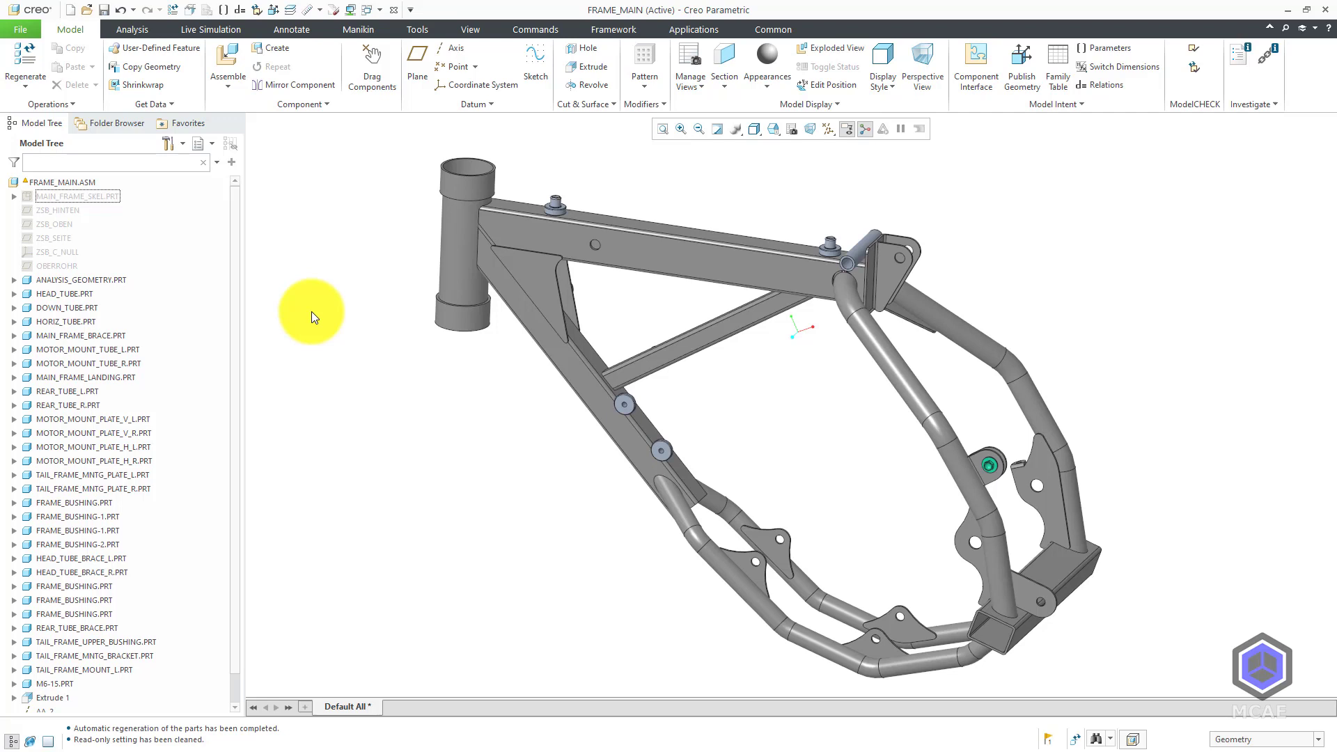
pyautogui.rightClick(75, 184)
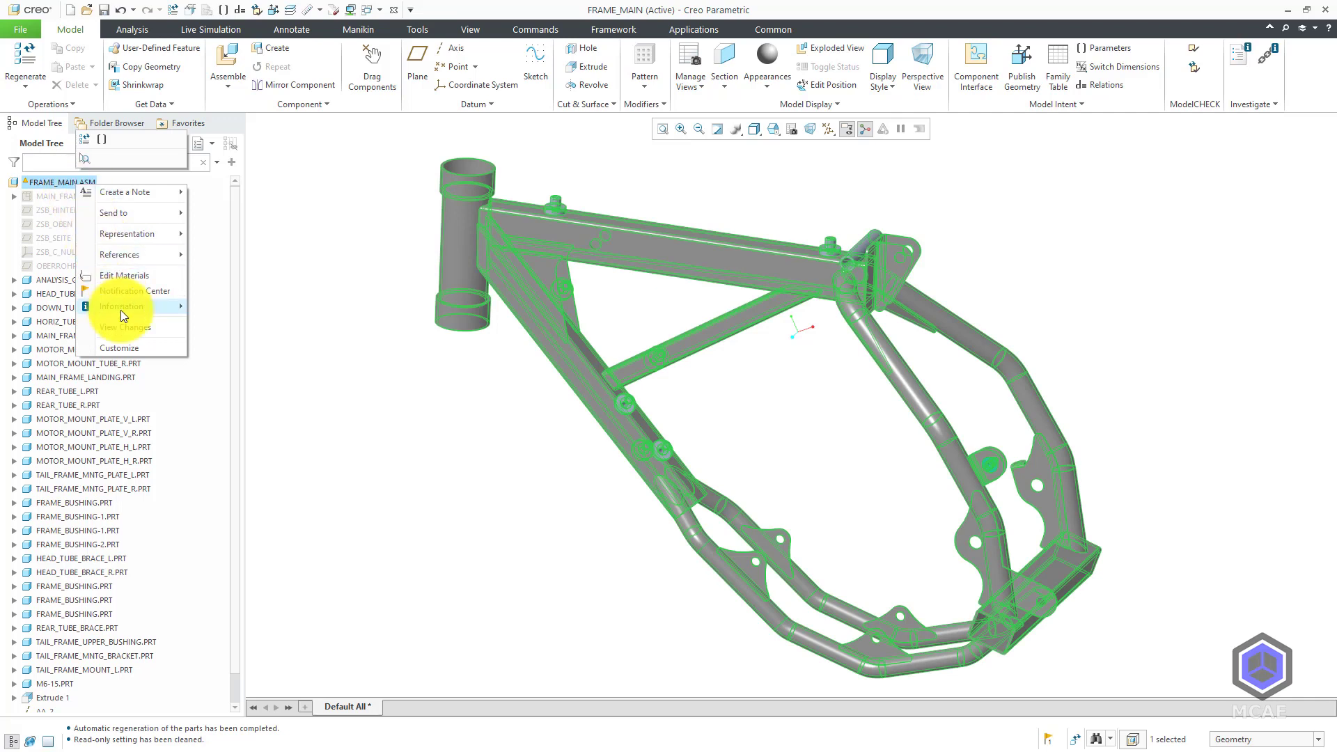
pyautogui.moveTo(120, 310)
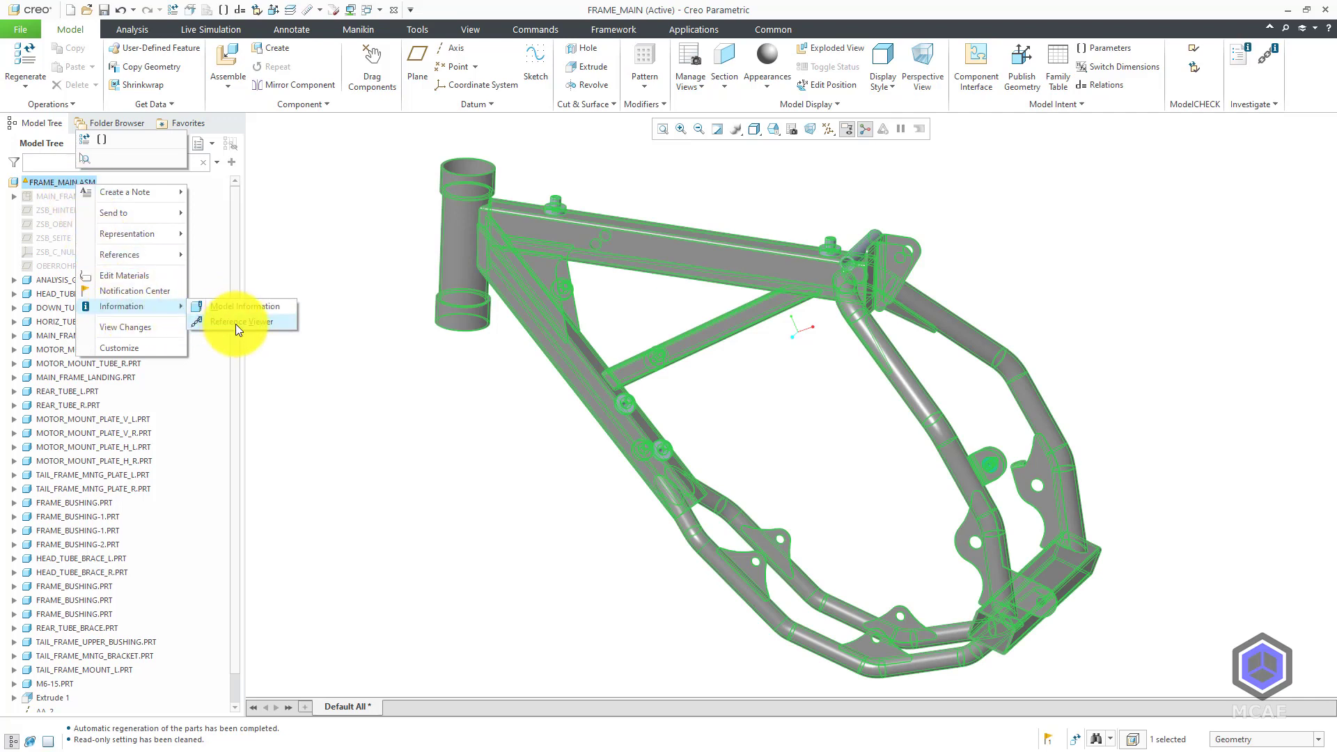
pyautogui.click(405, 396)
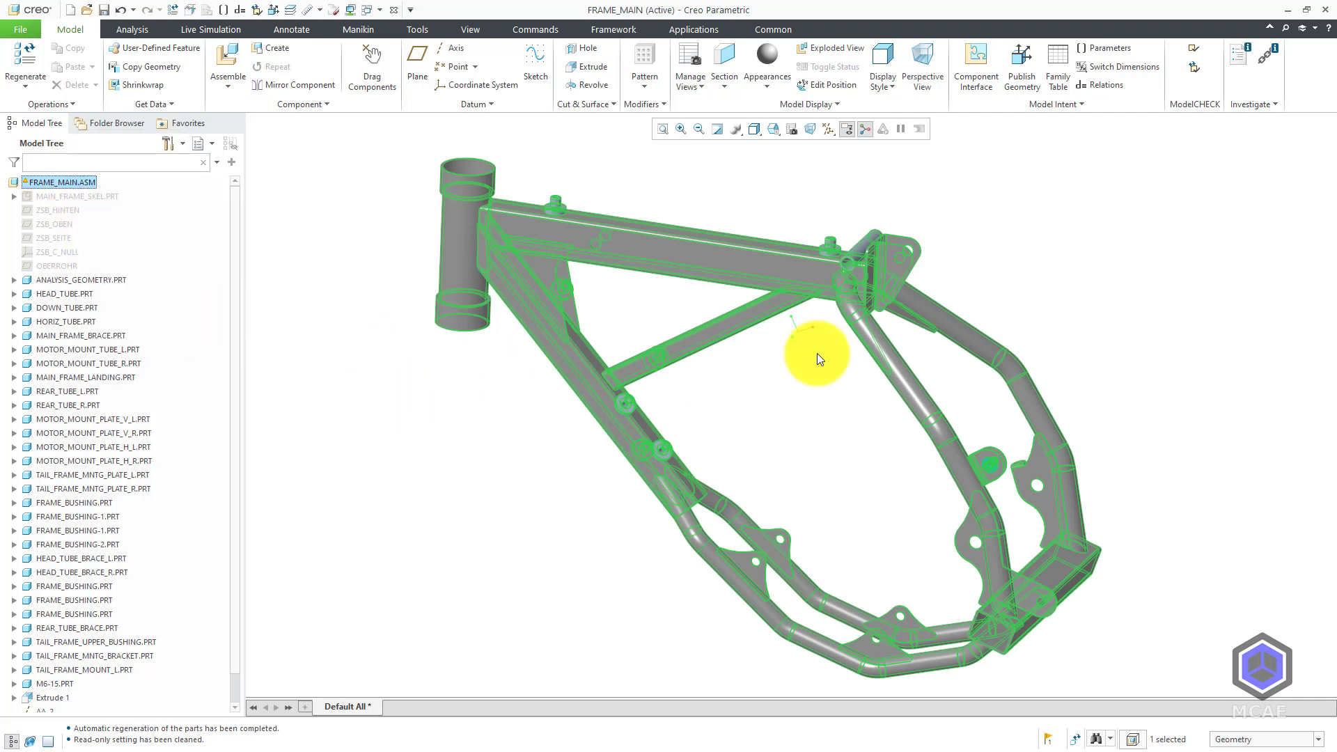
# Open the Reference Viewer for FRAME_MAIN.ASM and run Find Circular Paths on the Paths tab.
pyautogui.click(1273, 54)
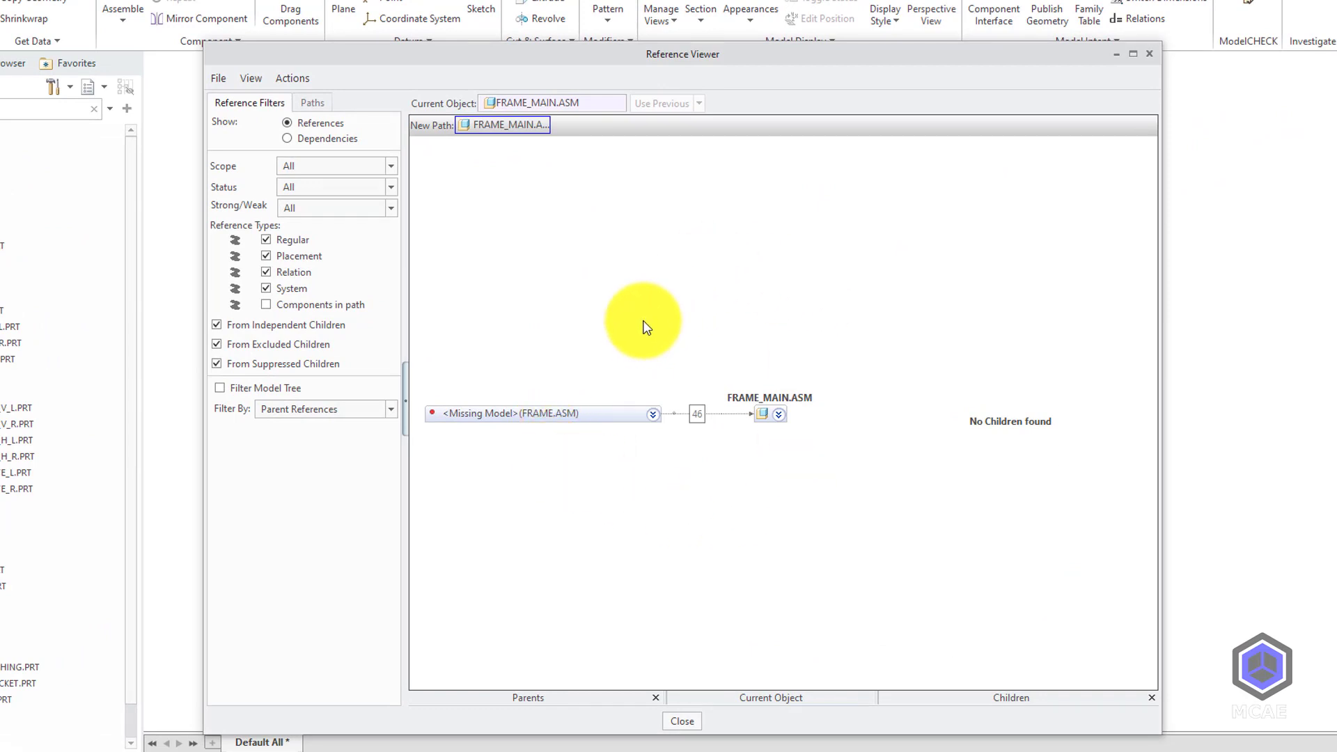
pyautogui.click(316, 103)
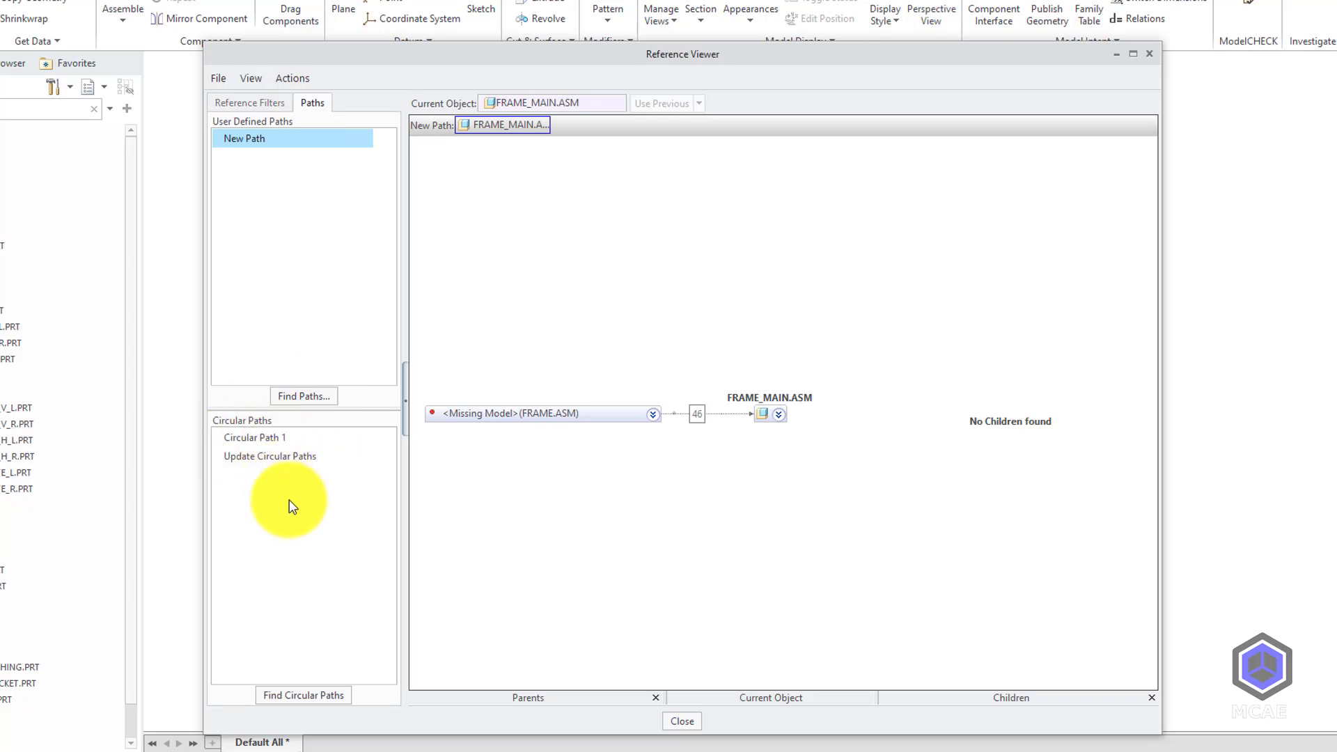
pyautogui.click(335, 697)
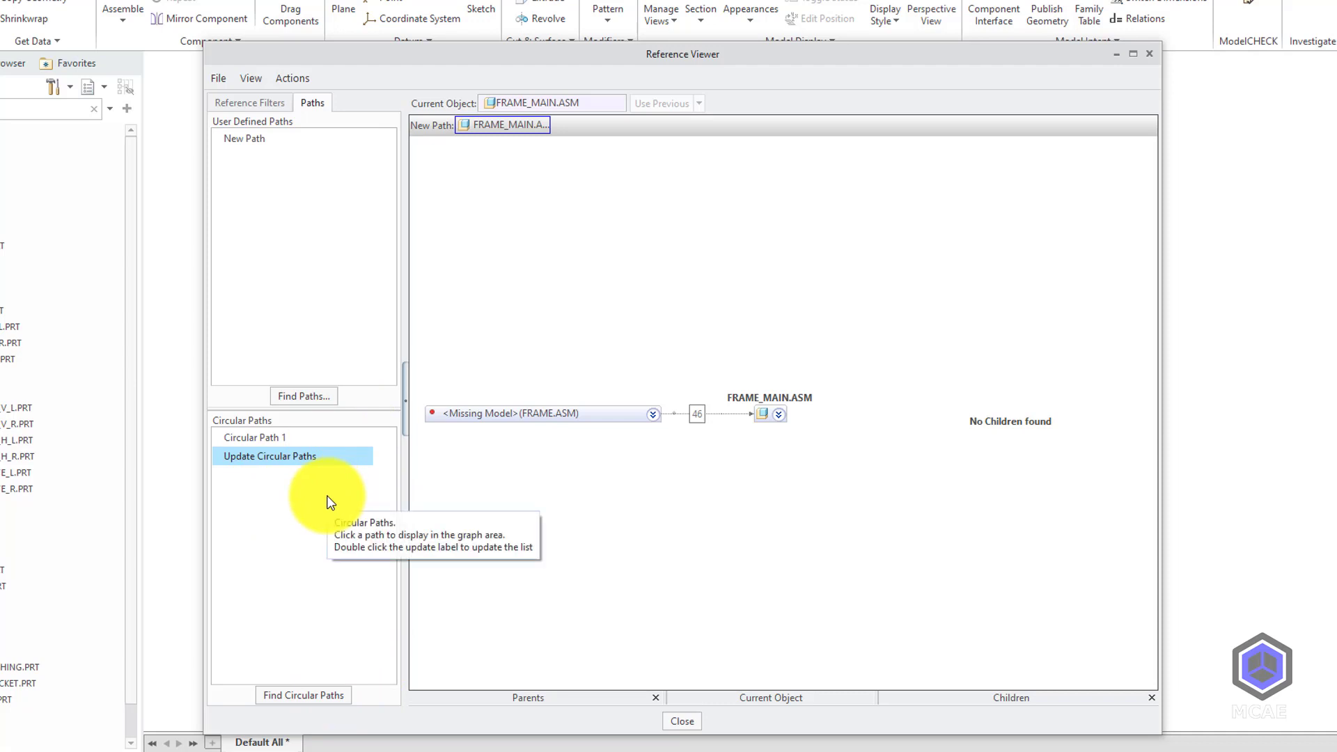
# Display Circular Path 1 and make HEAD_TUBE_BRACE_R (Comp id 109) the current component.
pyautogui.click(275, 438)
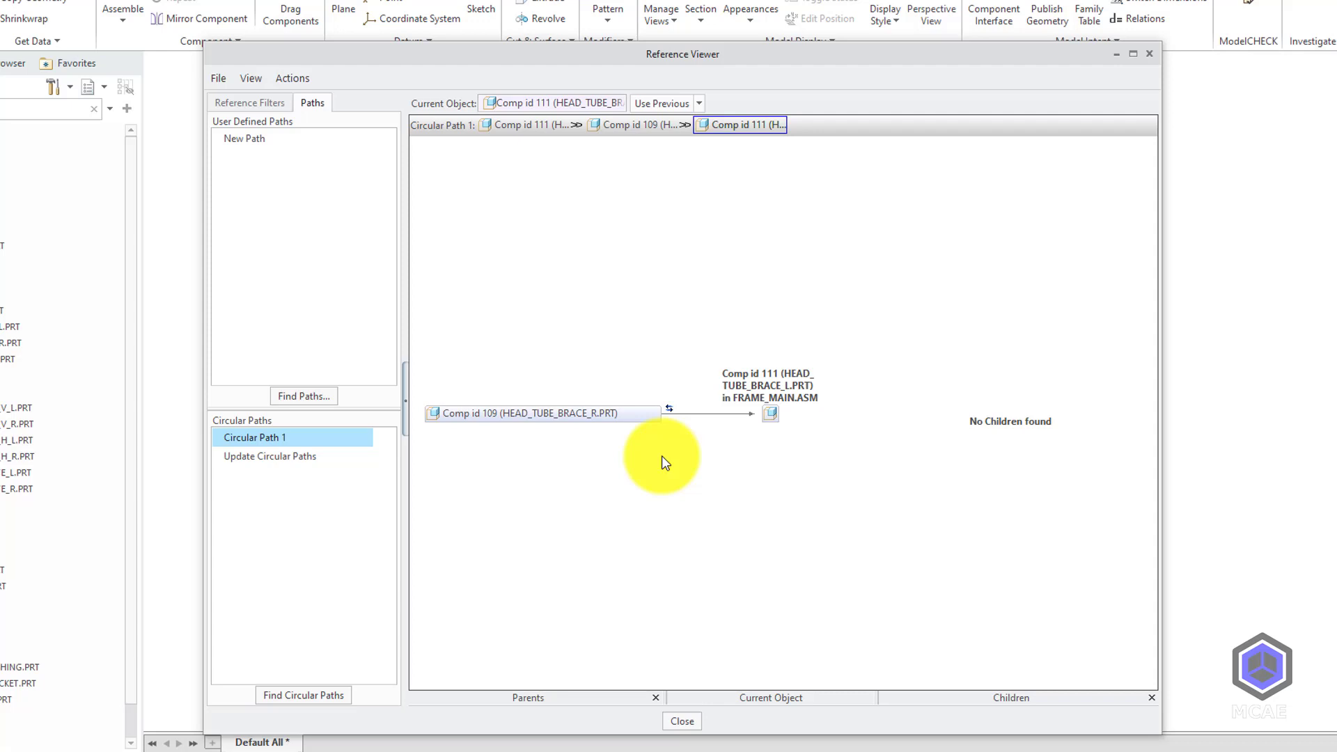
pyautogui.moveTo(673, 415)
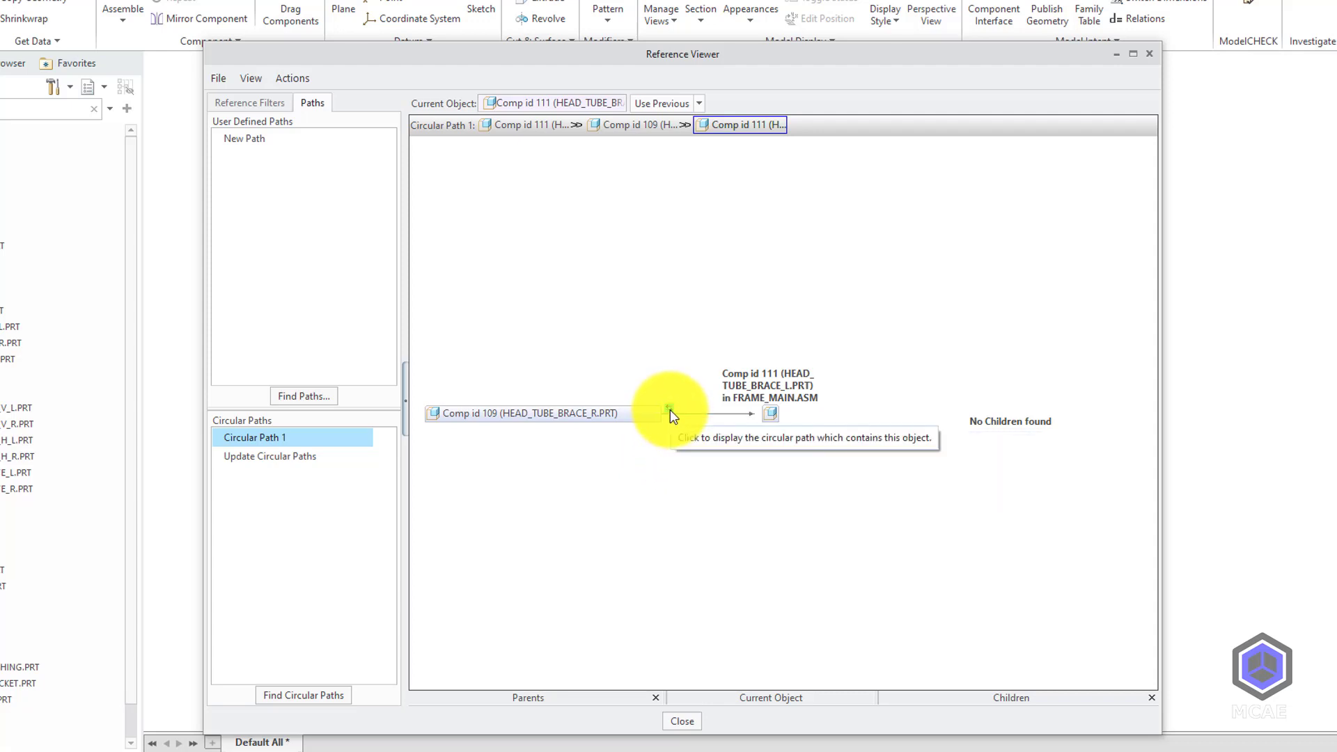
pyautogui.click(670, 414)
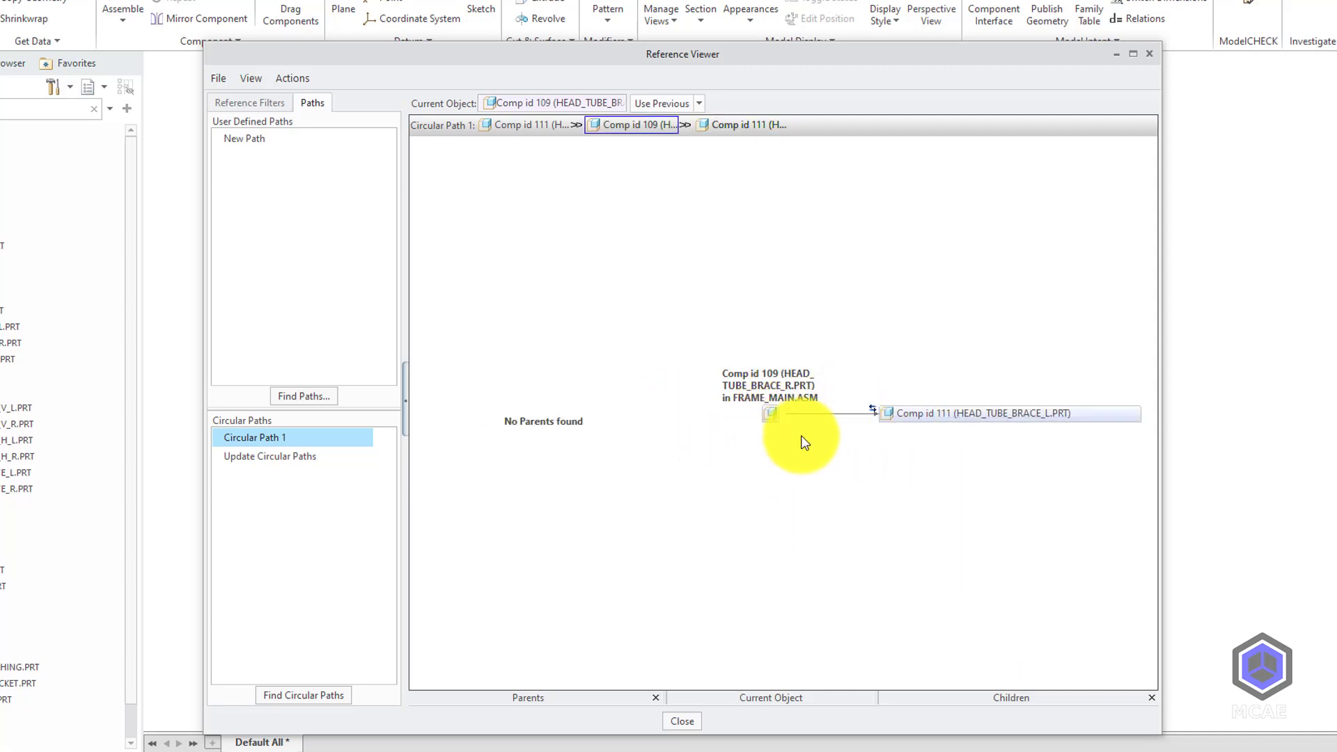
pyautogui.rightClick(939, 416)
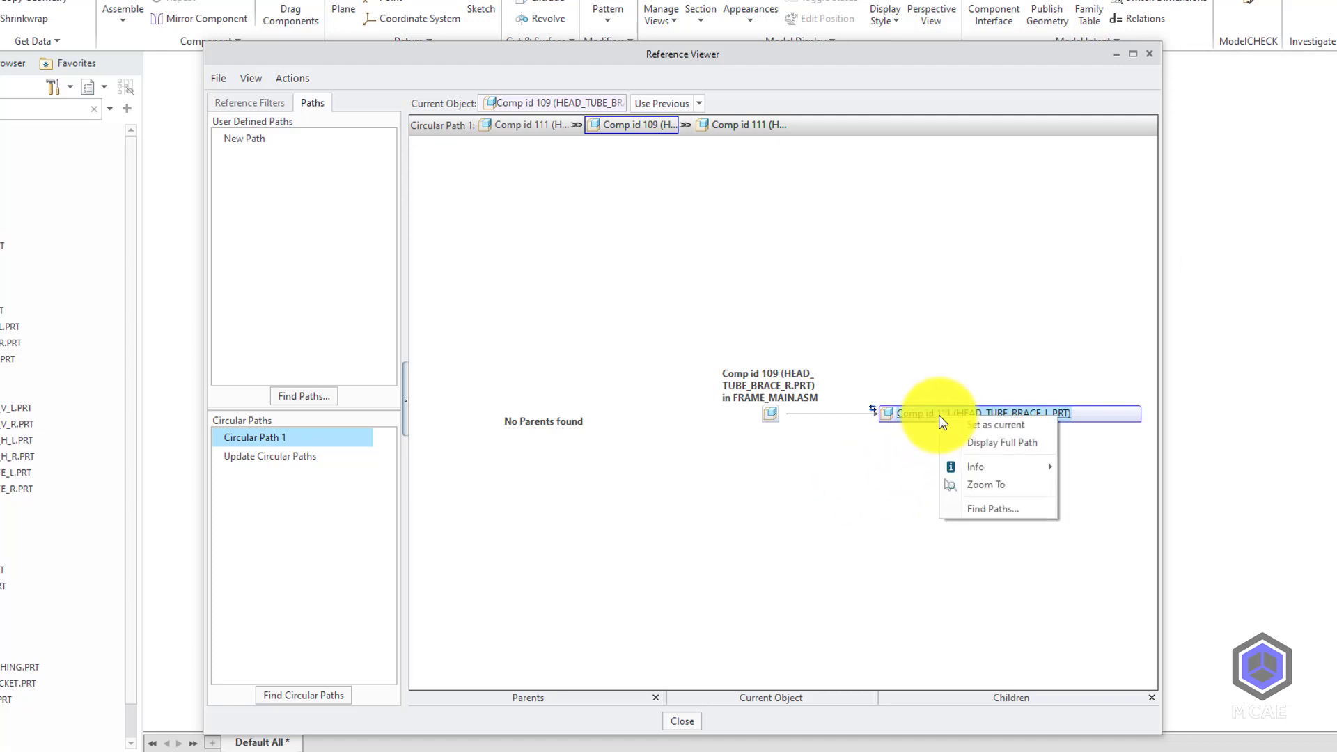
pyautogui.click(977, 443)
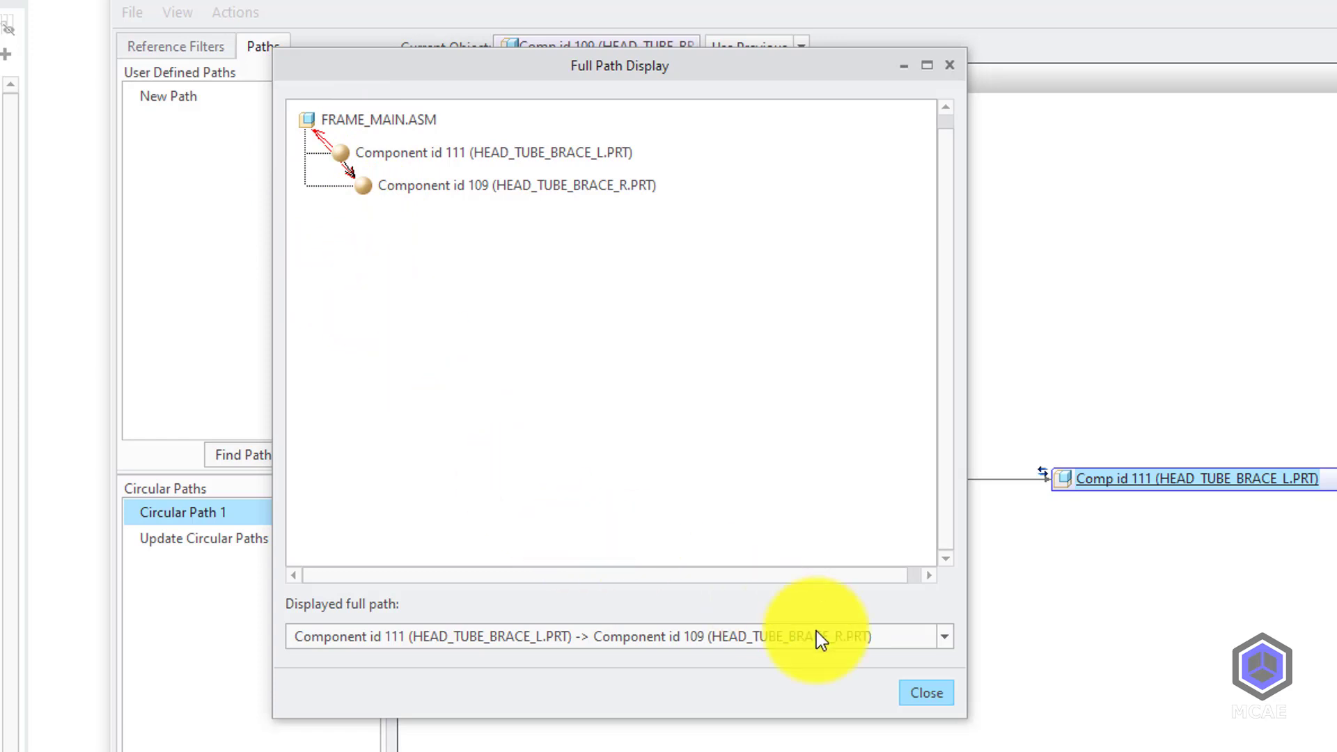
pyautogui.click(929, 697)
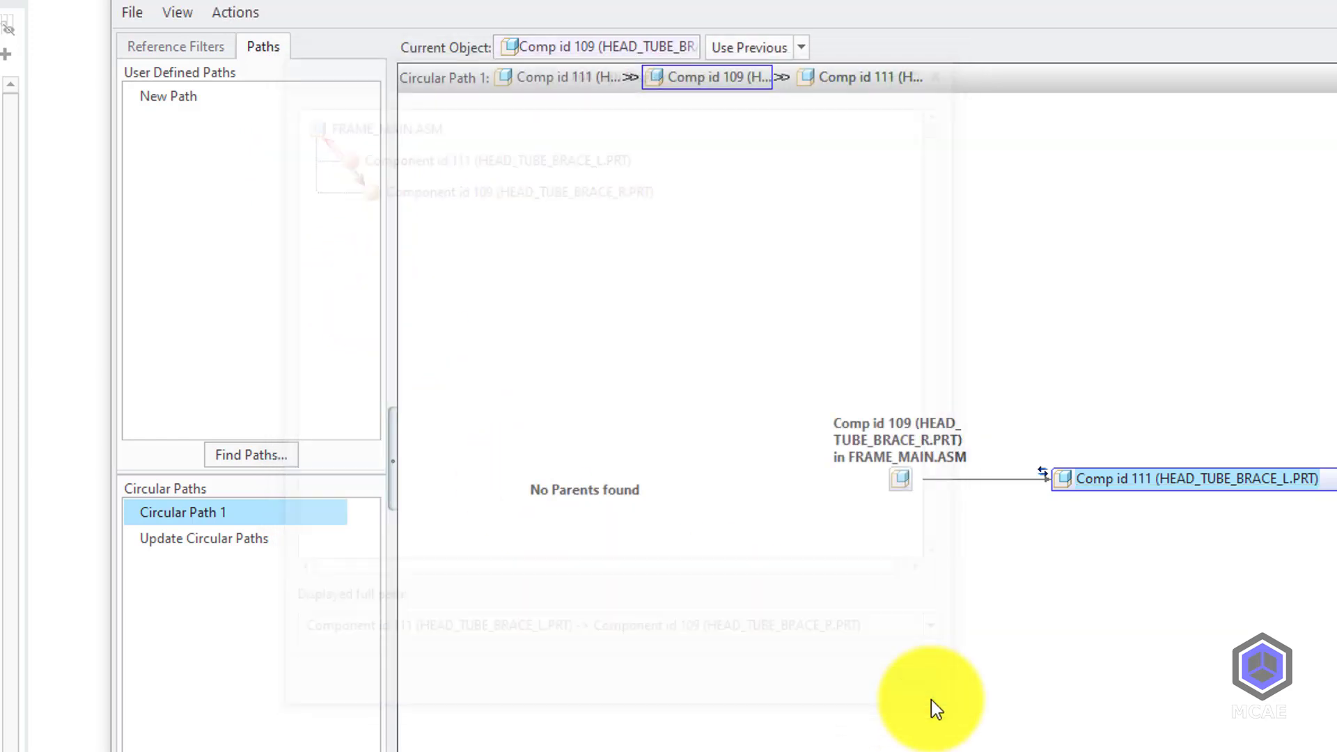
pyautogui.rightClick(1150, 491)
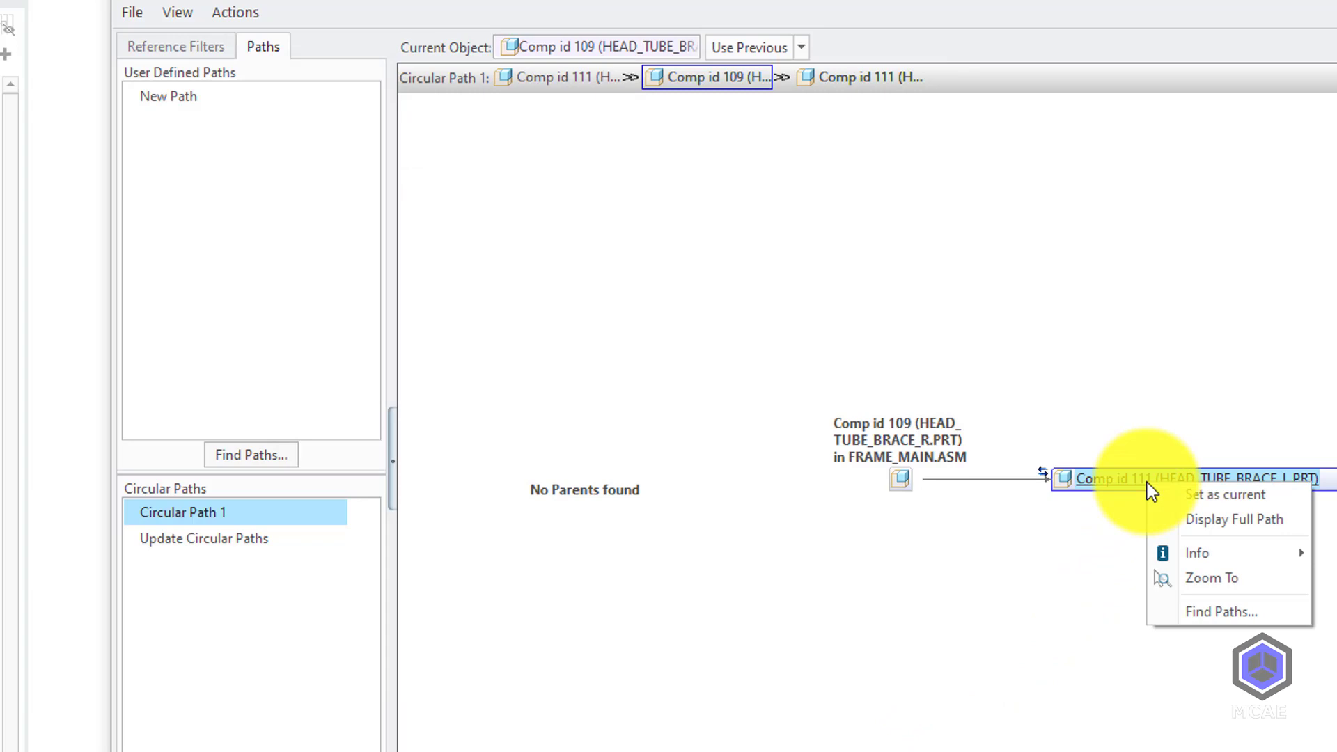
pyautogui.moveTo(1199, 553)
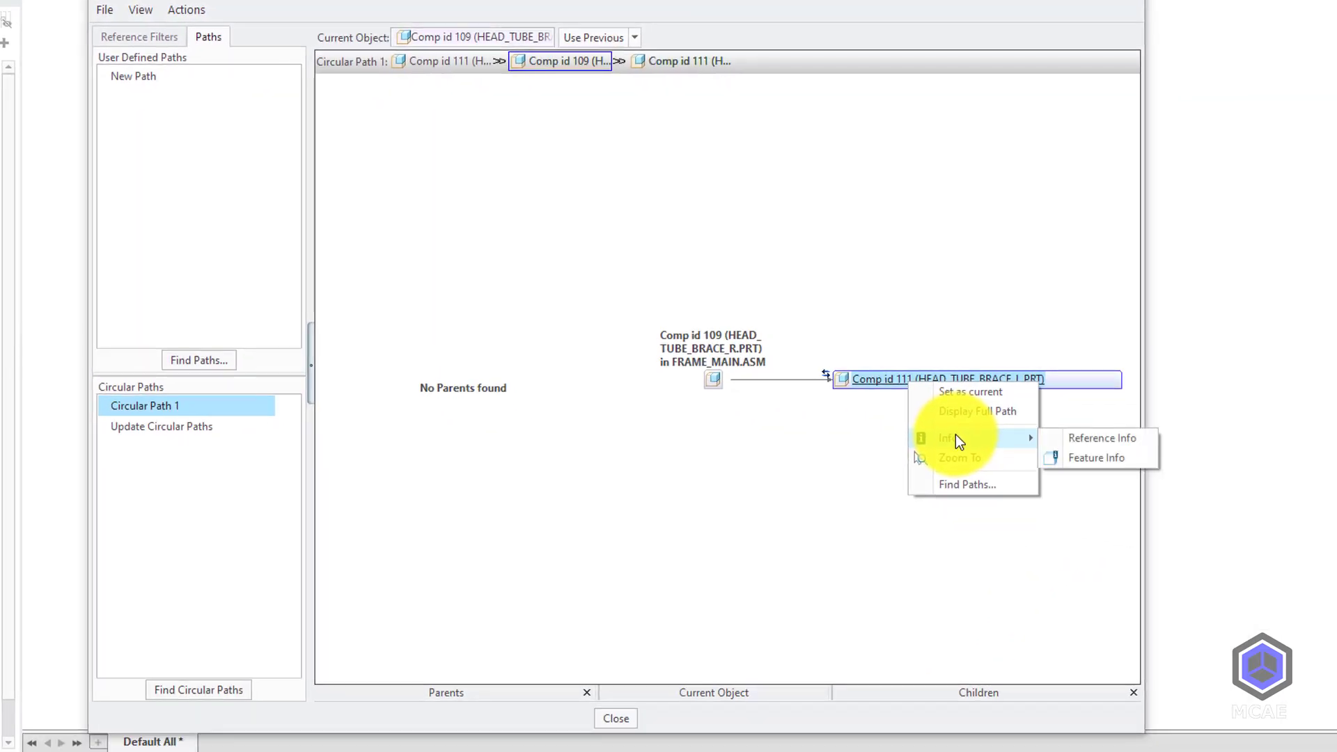
pyautogui.click(1103, 438)
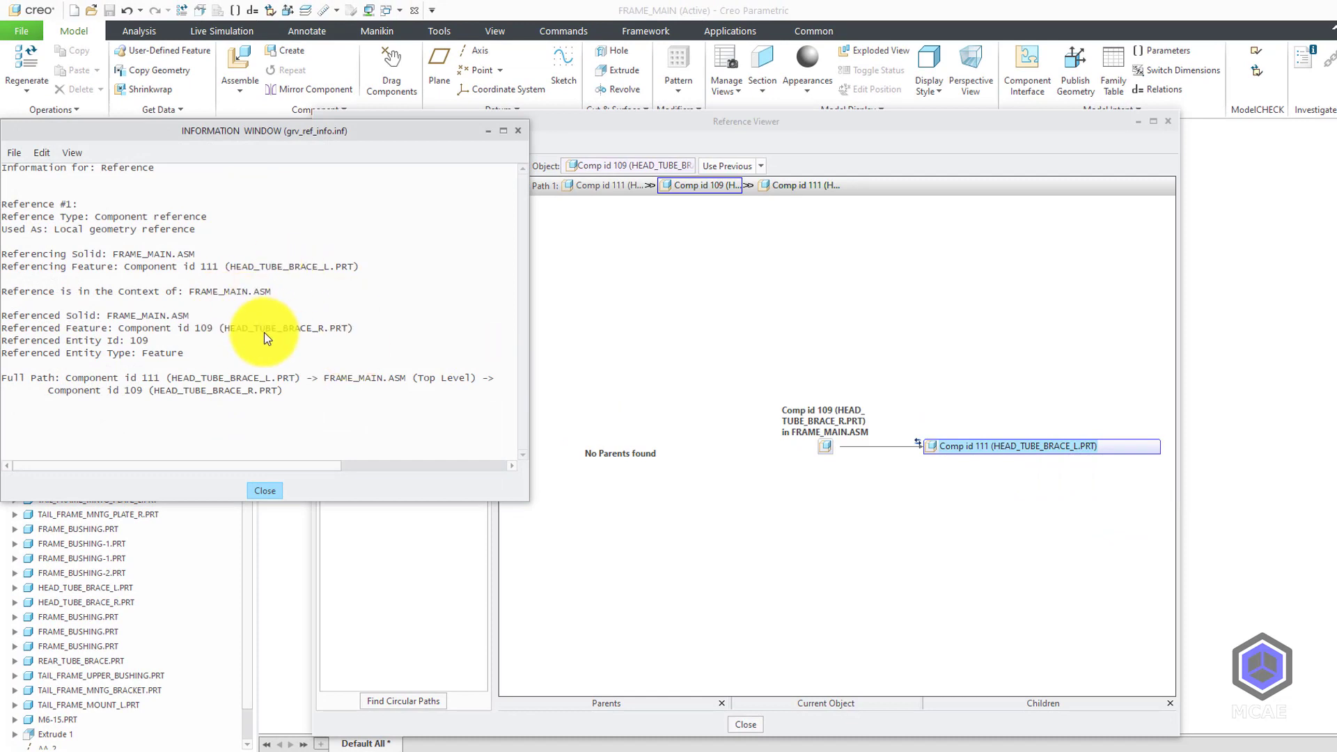
pyautogui.click(260, 492)
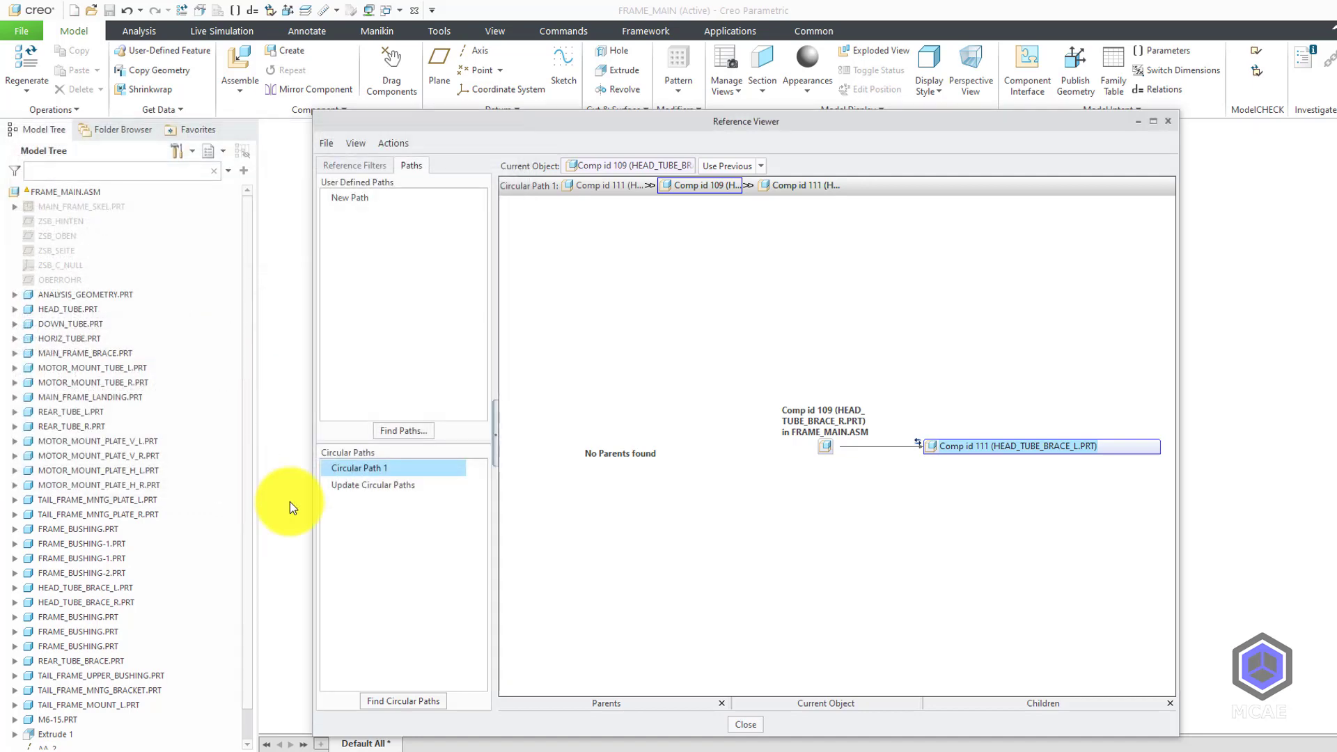
# Close the Reference Viewer, locate both braces via the Model Tree, then open HEAD_TUBE_BRACE_L.
pyautogui.click(744, 725)
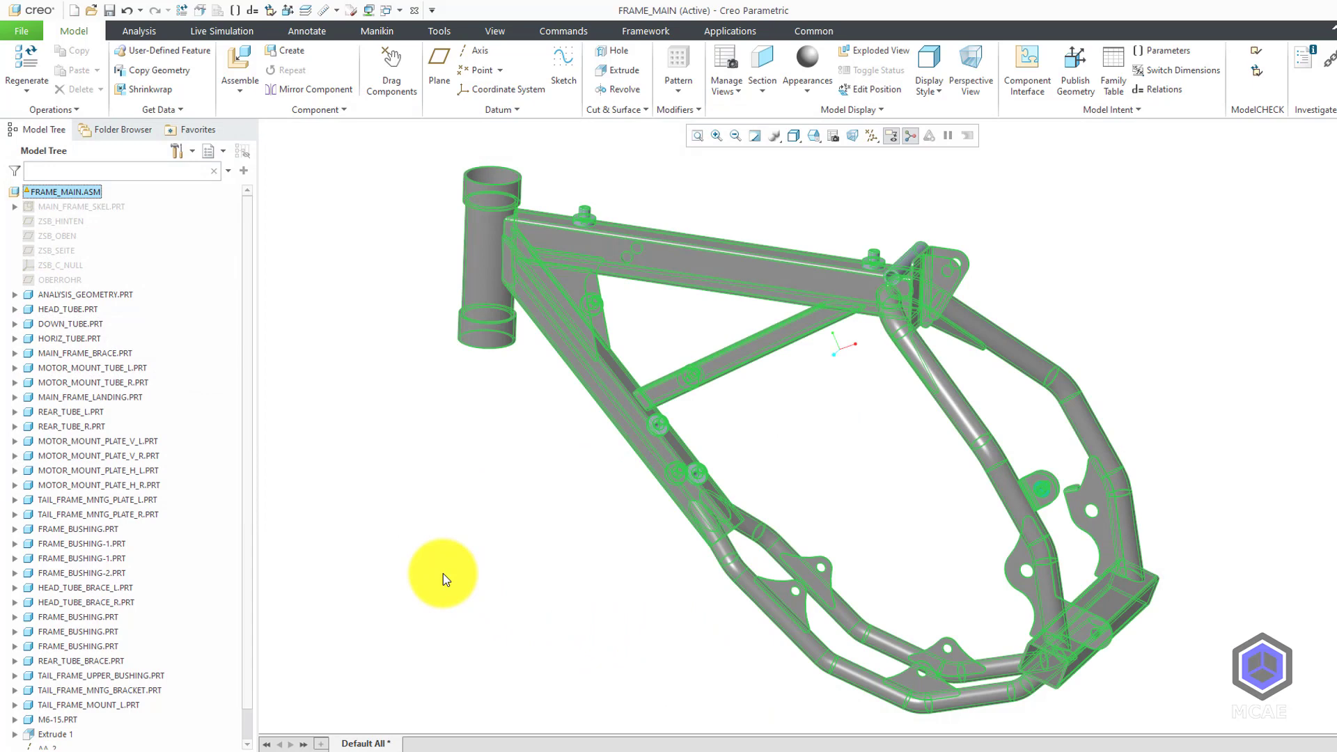
pyautogui.click(443, 574)
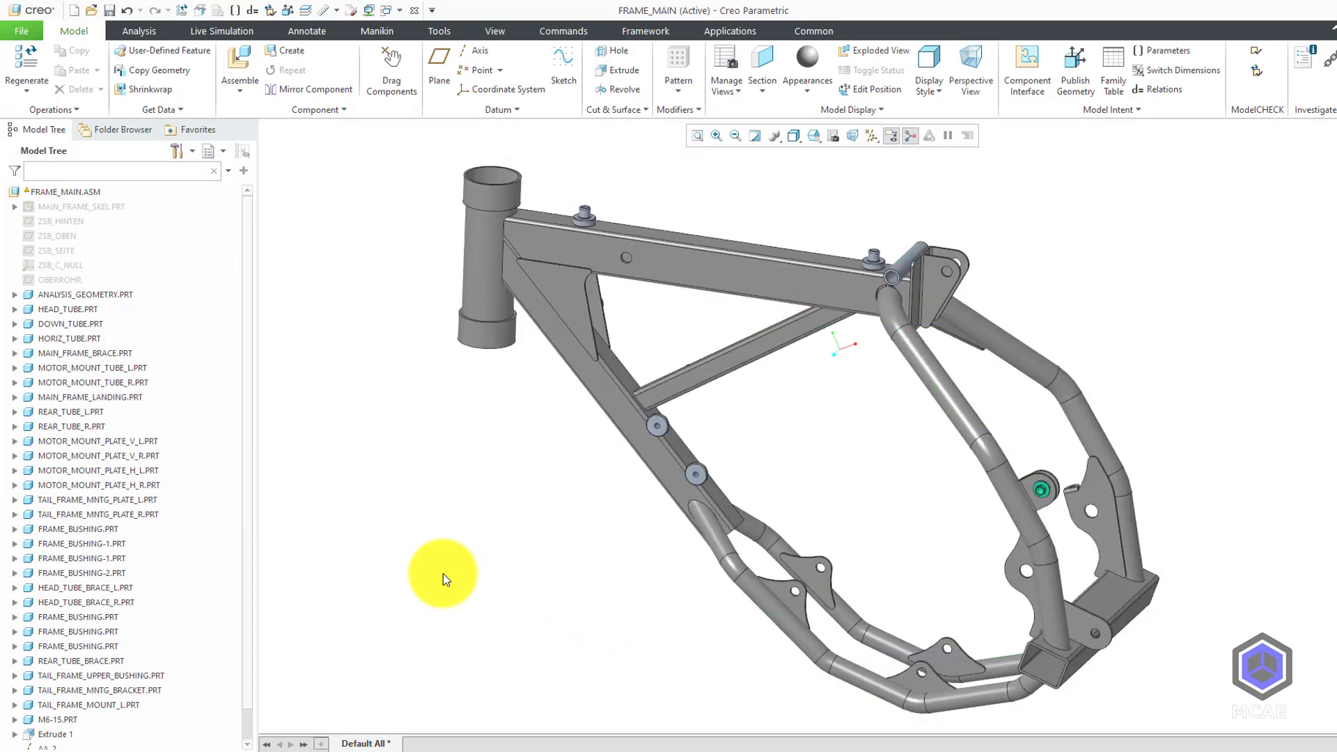
pyautogui.click(87, 589)
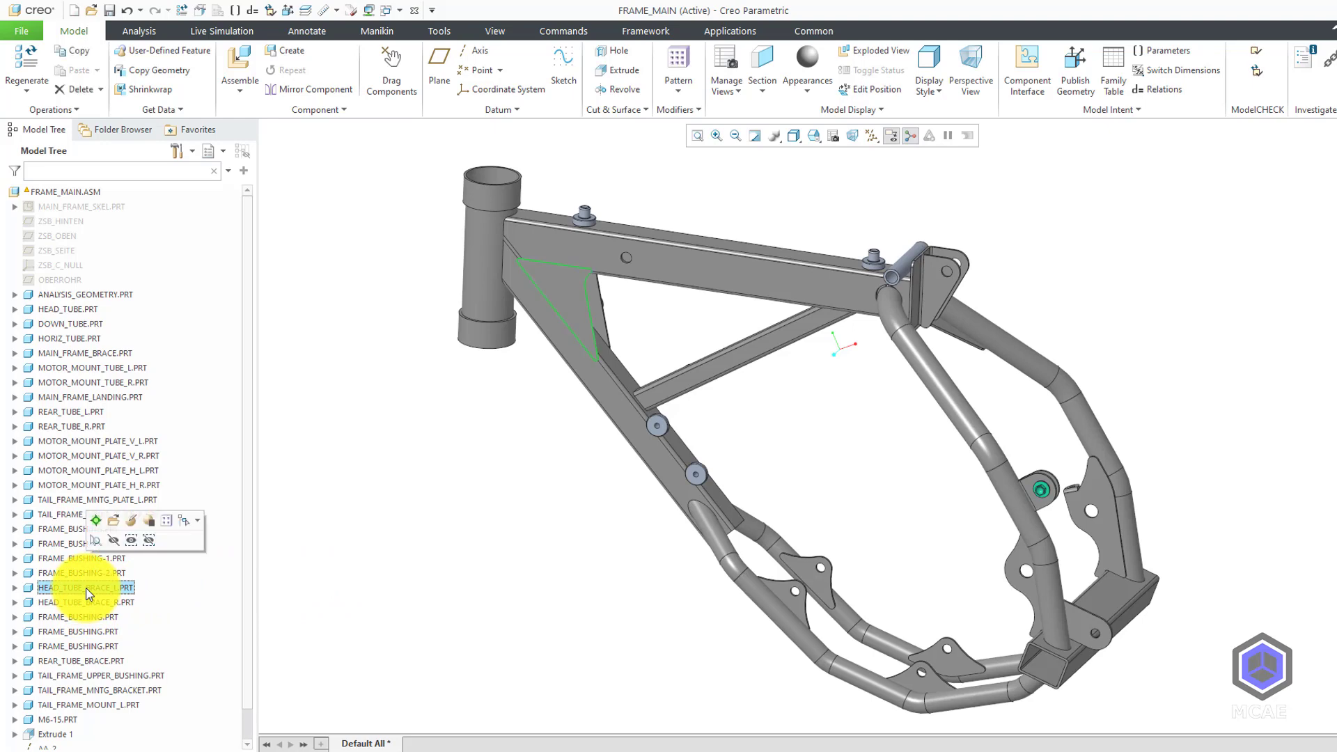
pyautogui.scroll(-5, 592, 334)
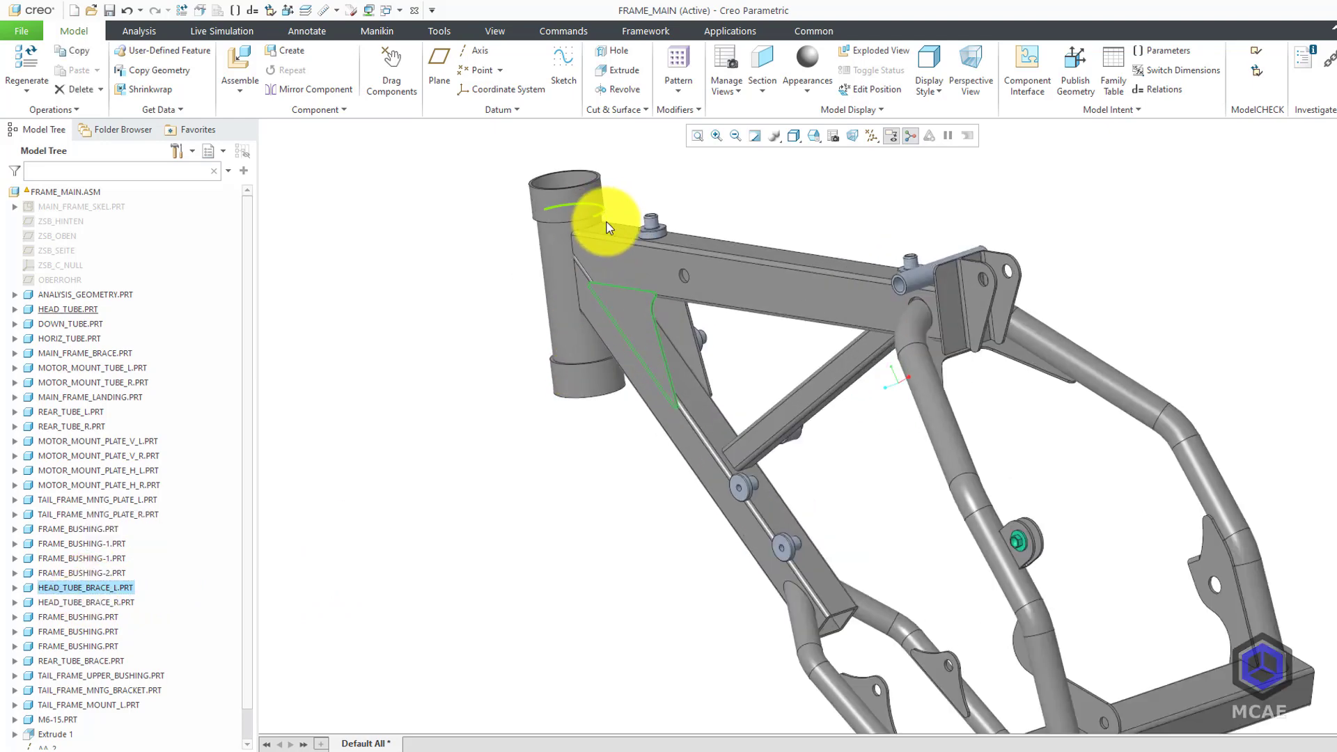
pyautogui.click(118, 604)
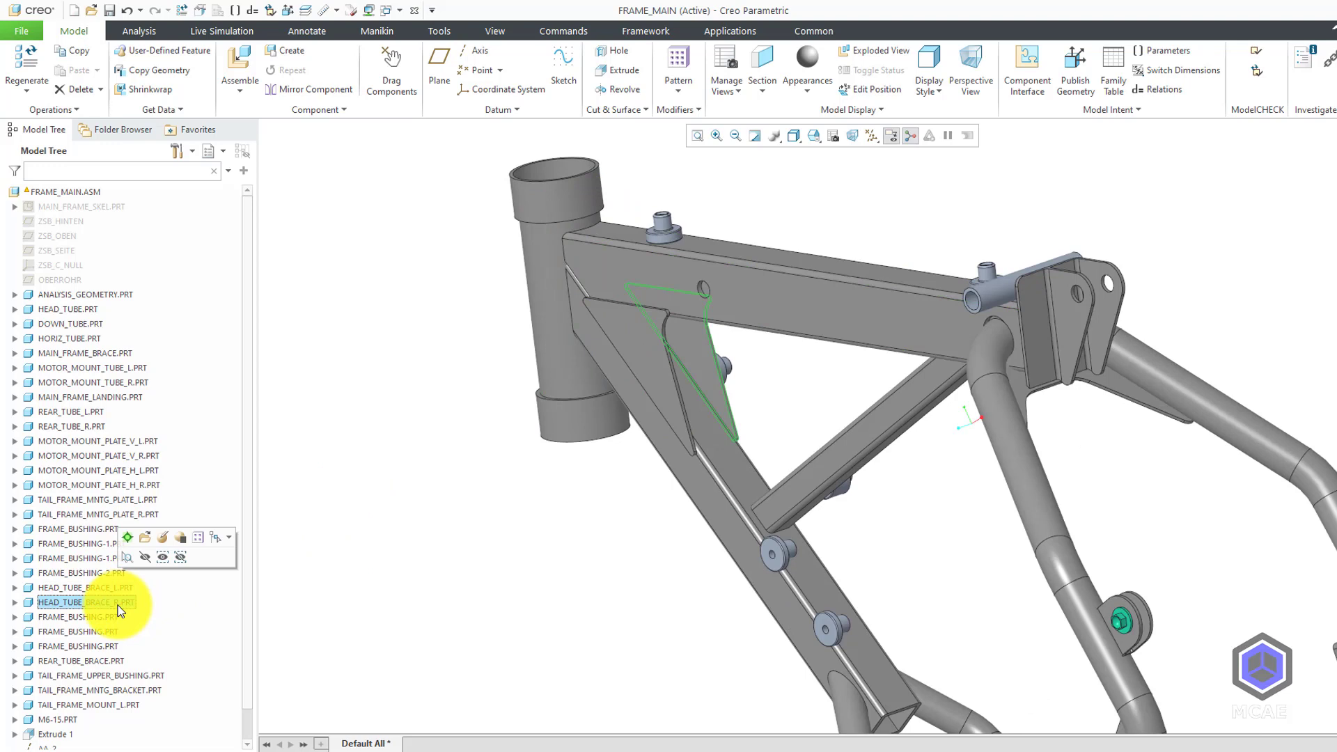
pyautogui.click(433, 529)
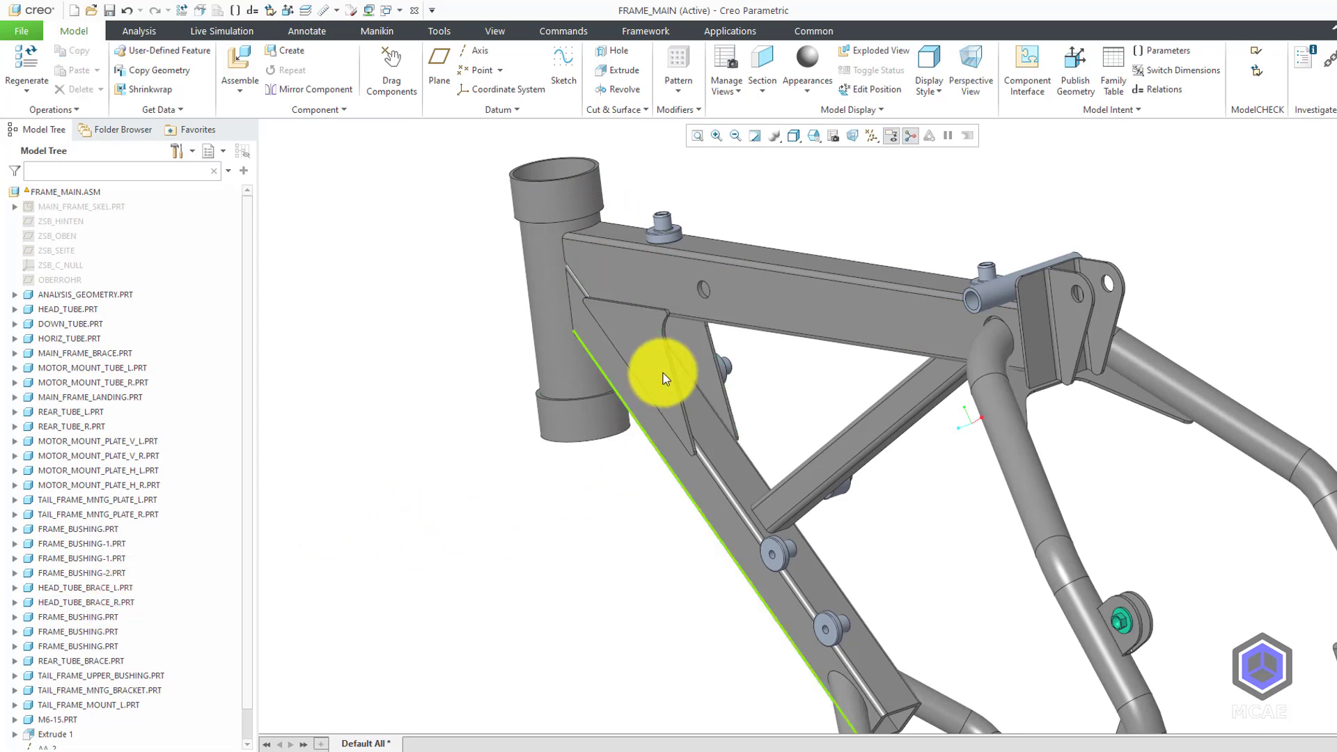
pyautogui.click(654, 349)
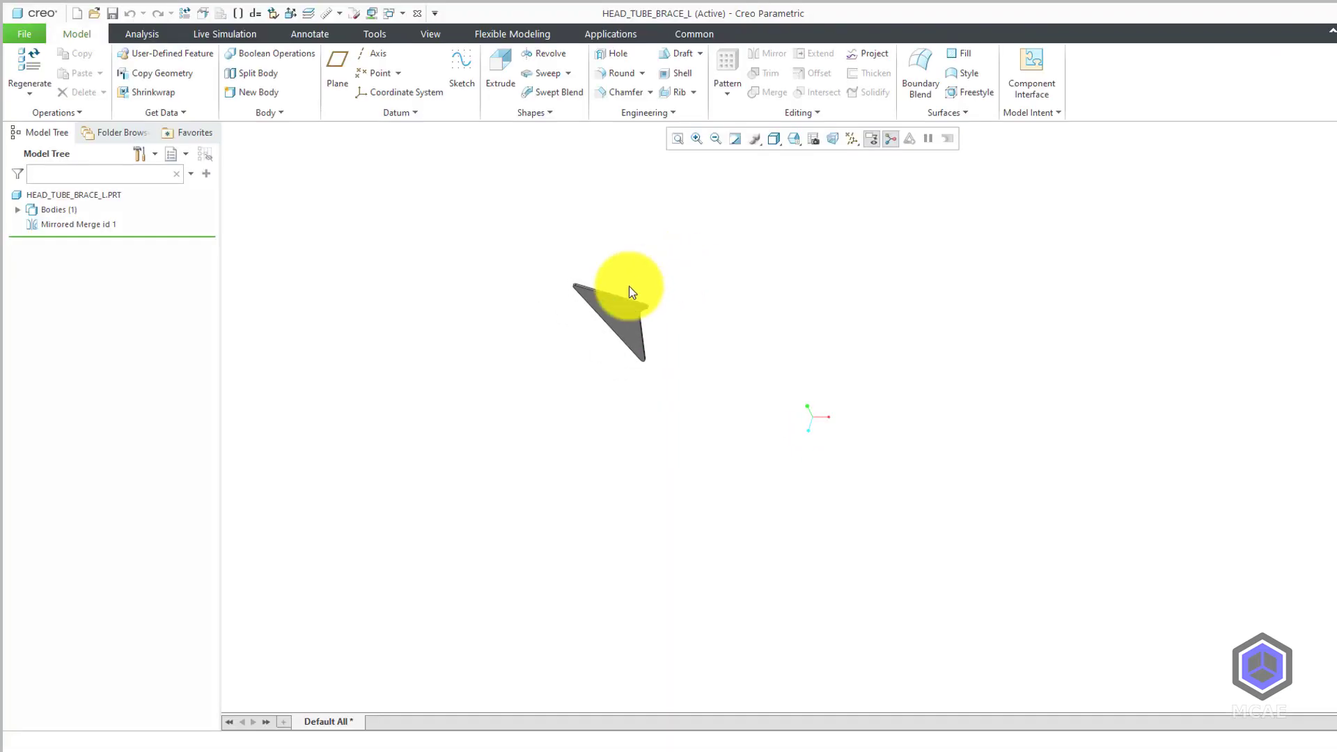
pyautogui.moveTo(629, 286); pyautogui.dragTo(678, 319, button='middle')
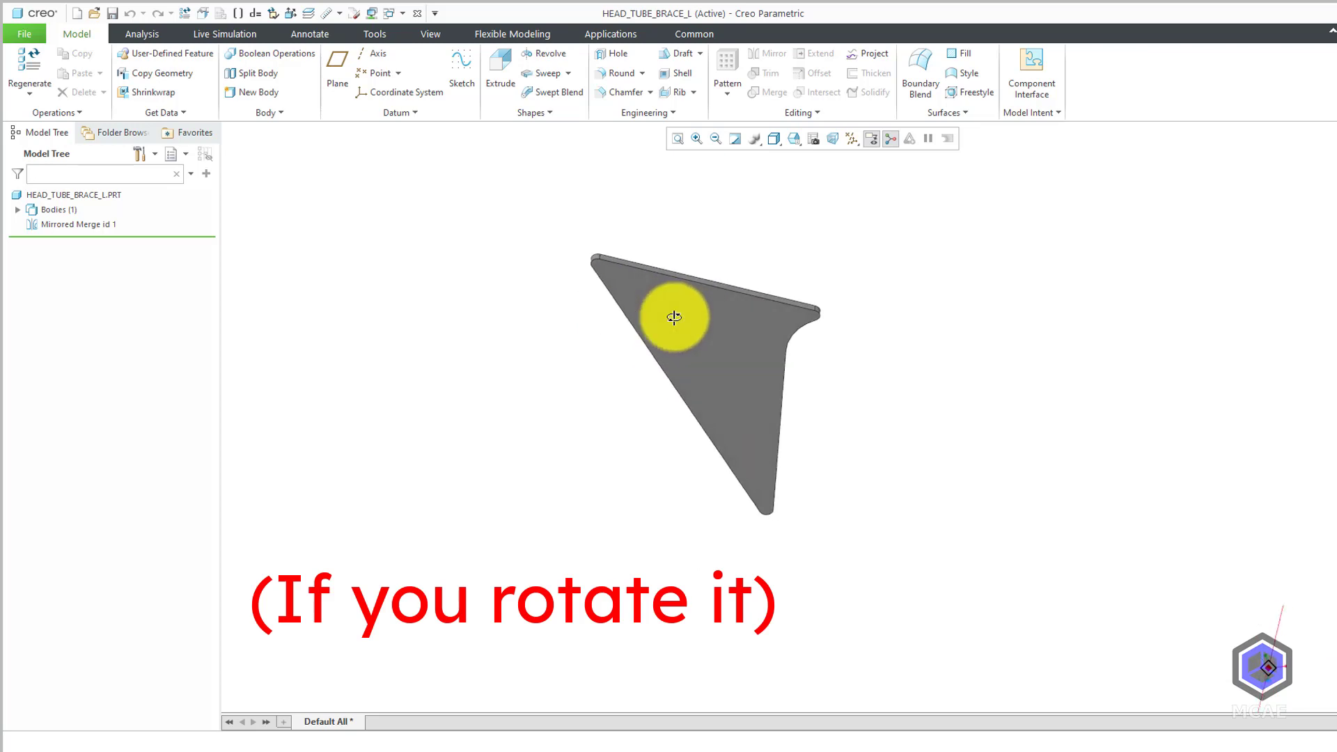
# Close the left brace window, open HEAD_TUBE_BRACE_R alone, orbit it, and close it.
pyautogui.click(417, 15)
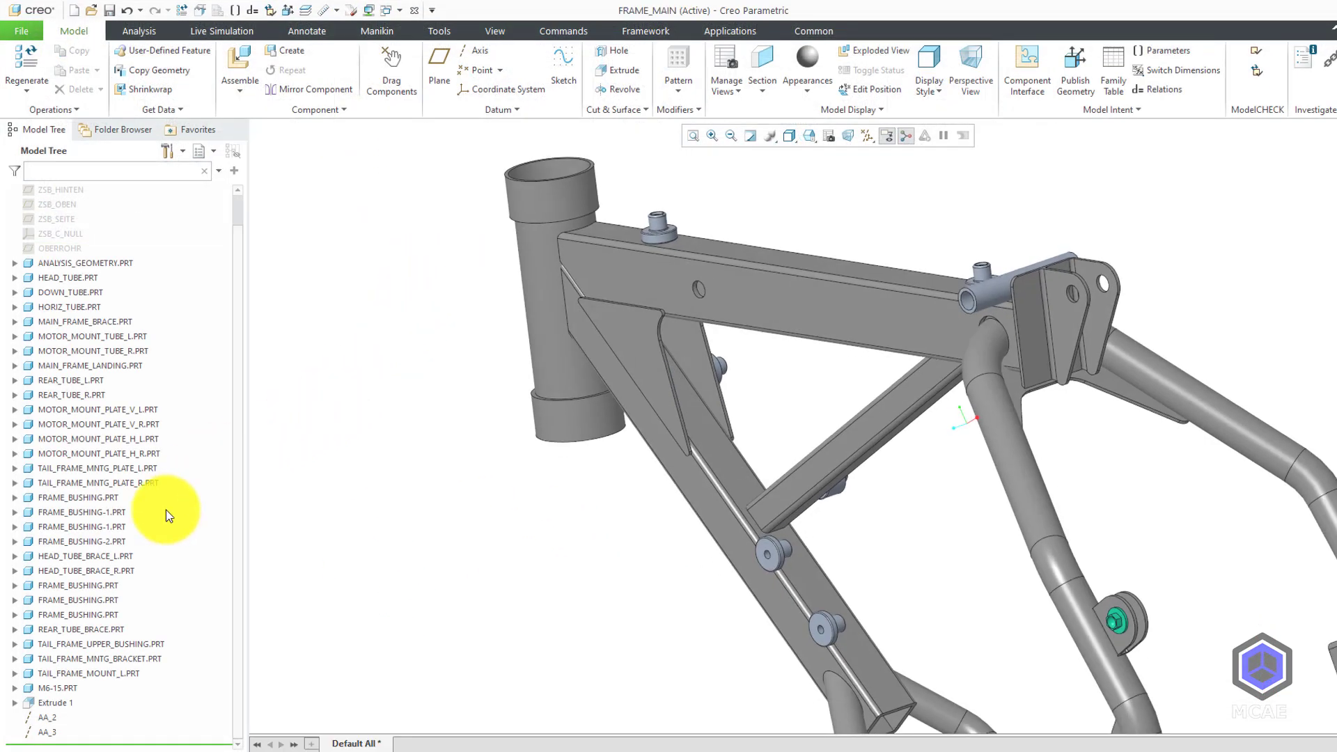
pyautogui.click(119, 571)
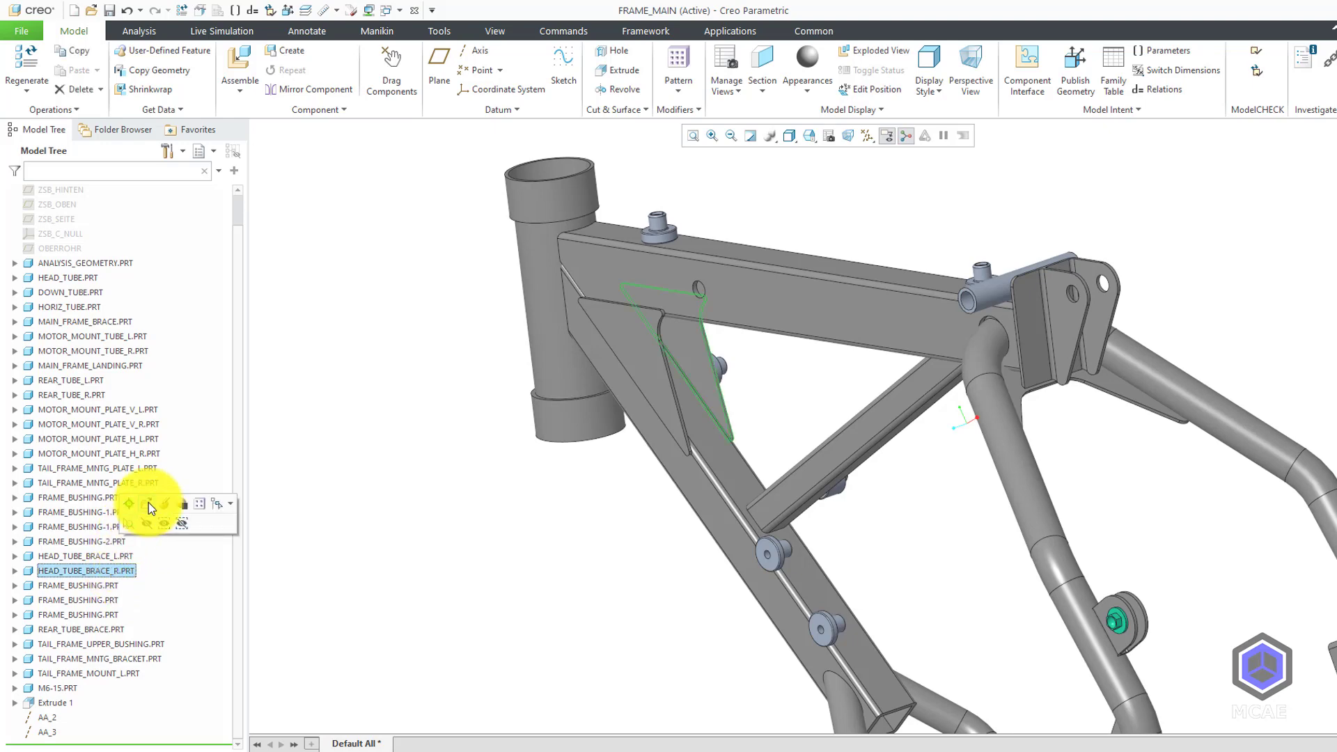
pyautogui.click(149, 503)
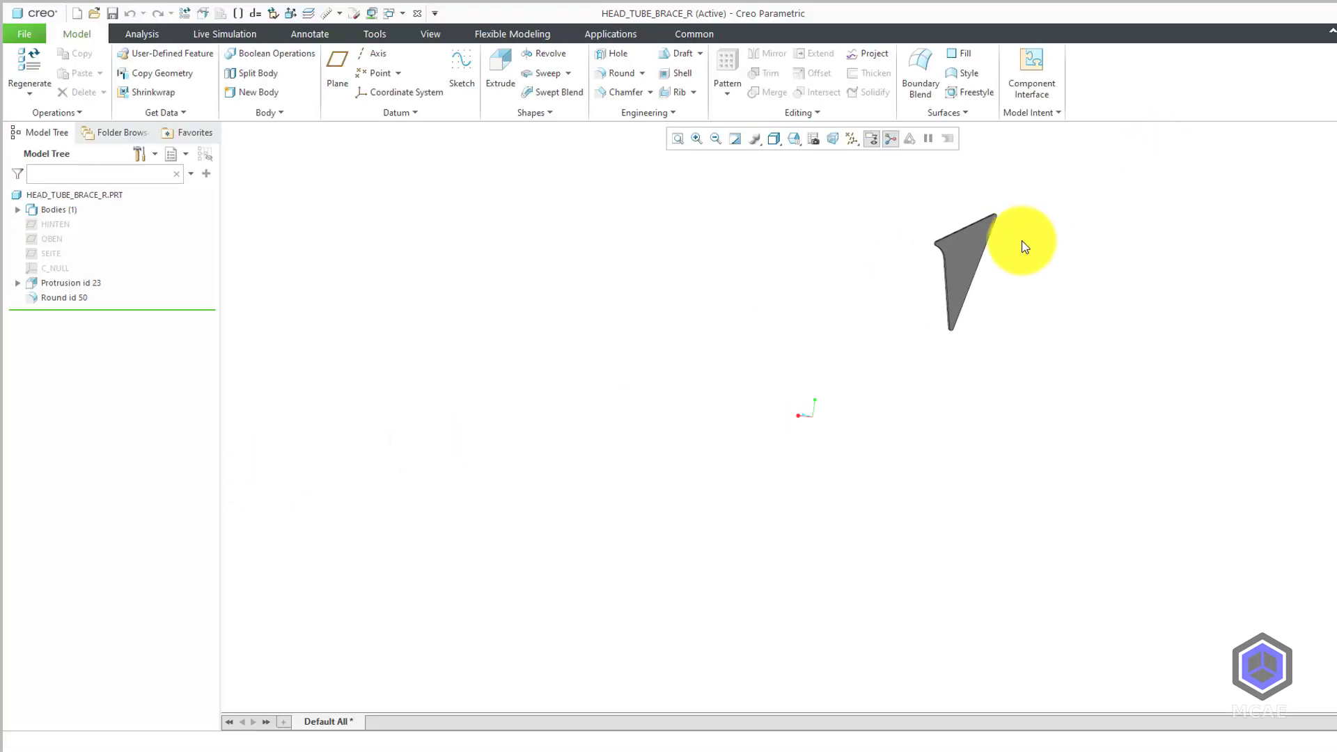
pyautogui.moveTo(1021, 247); pyautogui.dragTo(1093, 221, button='middle')
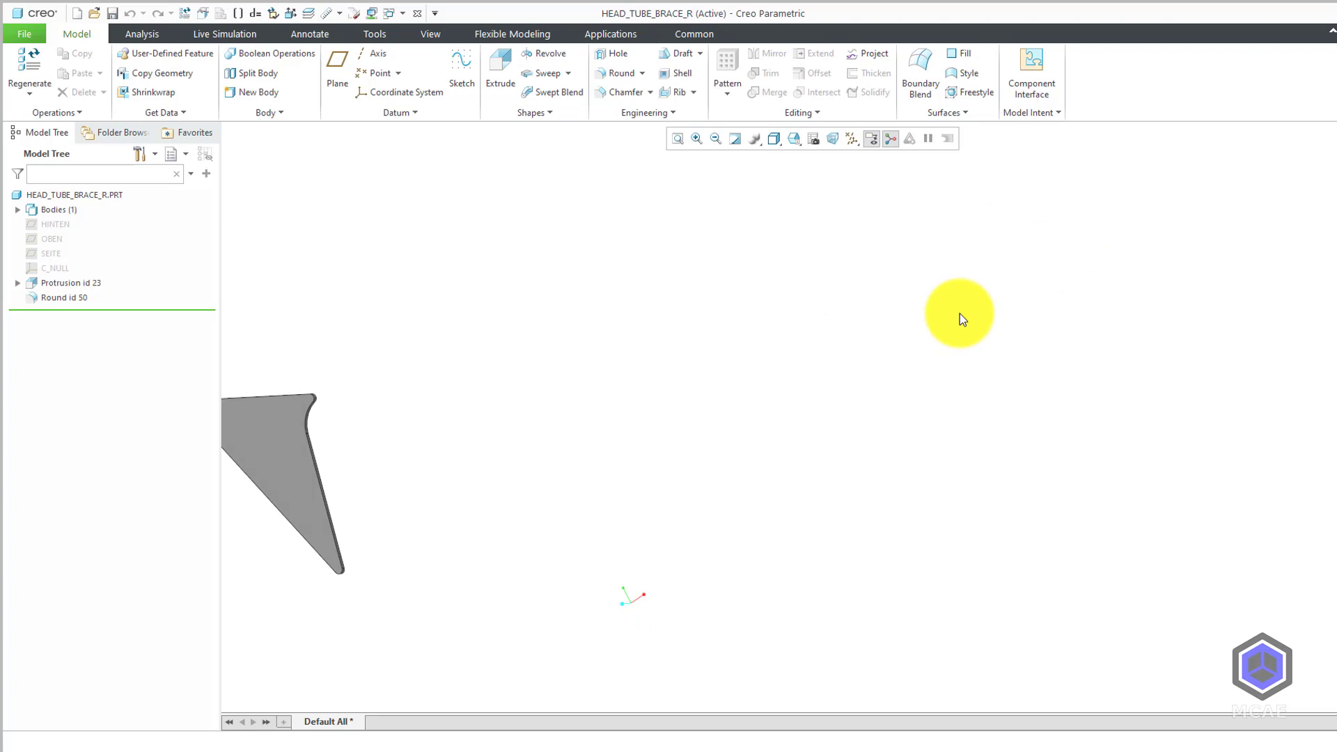
pyautogui.moveTo(960, 314); pyautogui.dragTo(610, 366, button='middle')
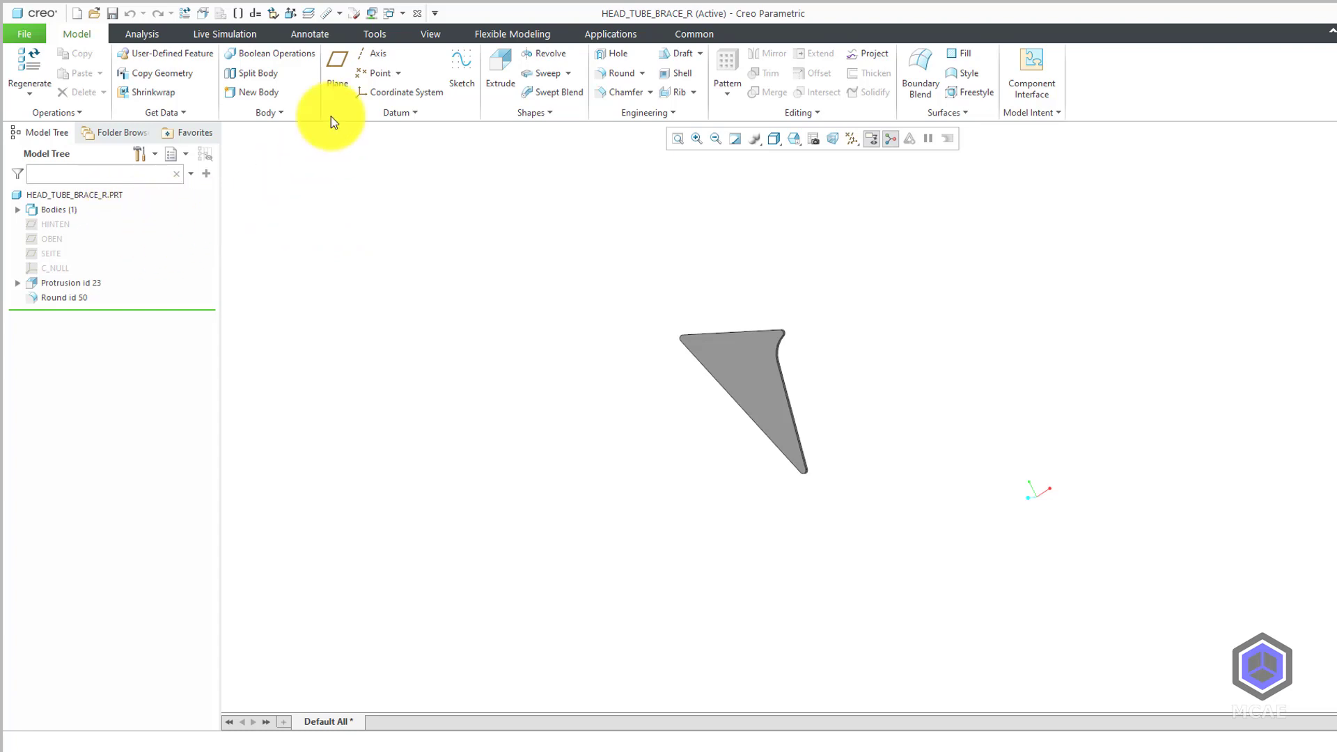
pyautogui.click(420, 15)
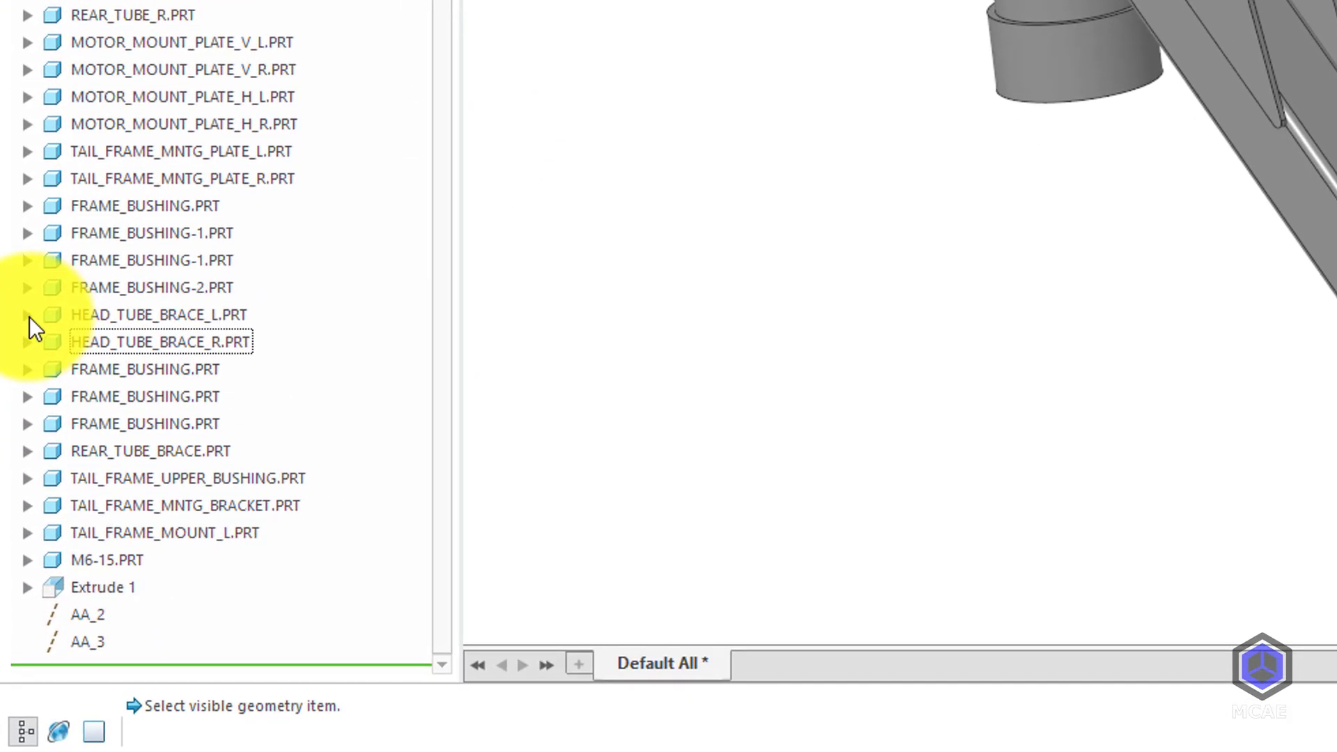
# Expand HEAD_TUBE_BRACE_L and HEAD_TUBE_BRACE_R in the Model Tree to list their features.
pyautogui.click(16, 556)
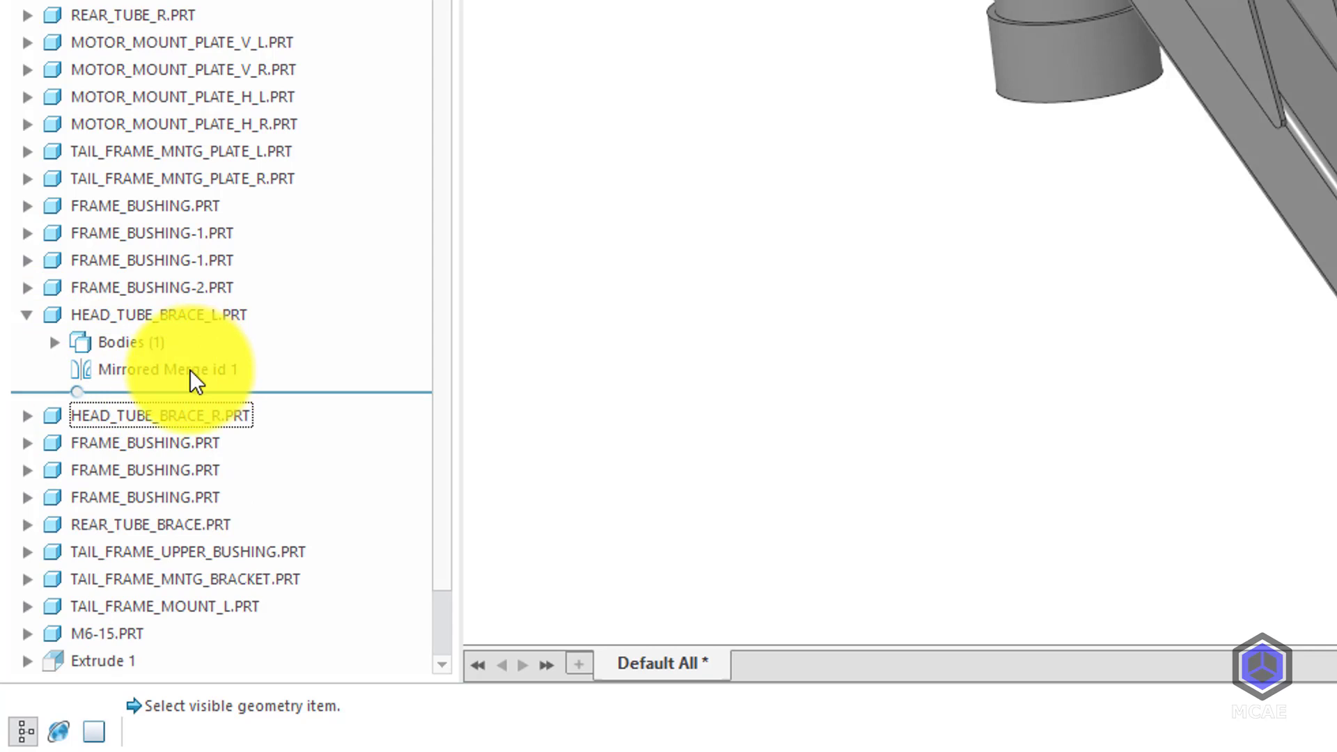
pyautogui.click(27, 416)
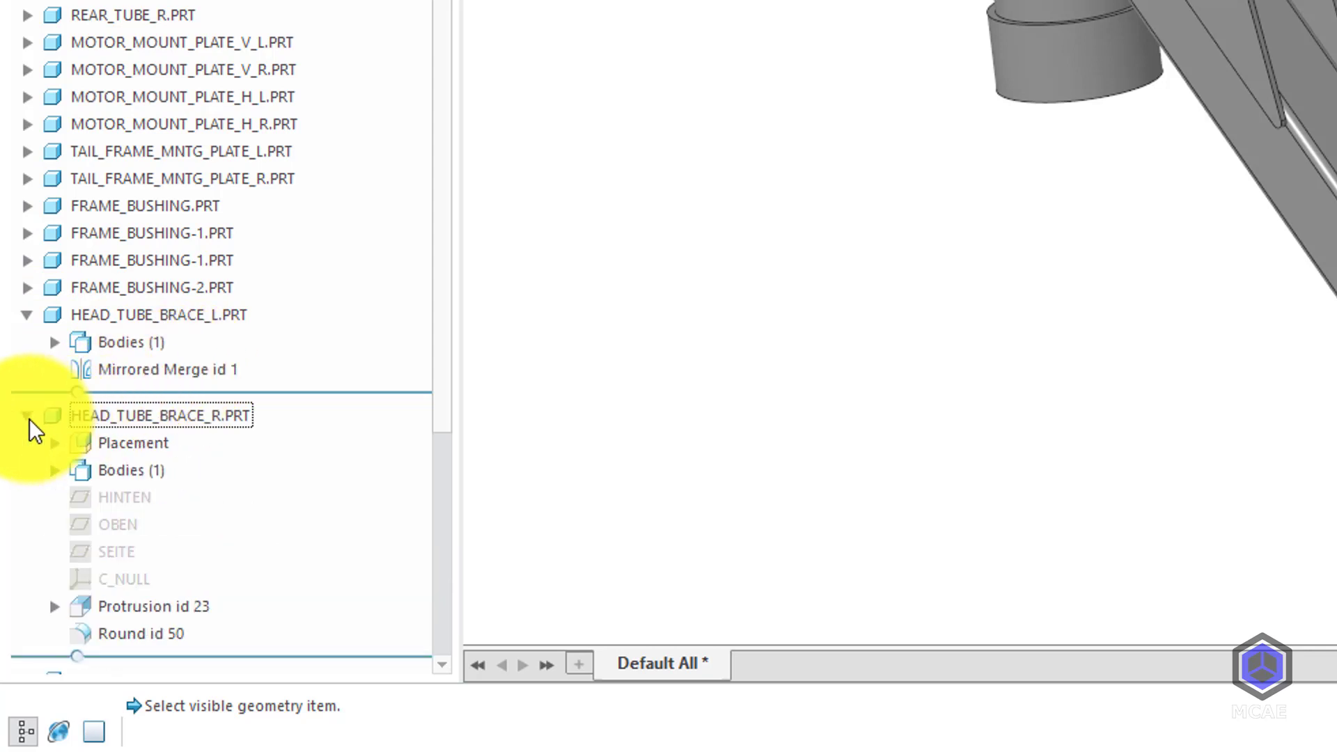
pyautogui.scroll(-3, 204, 223)
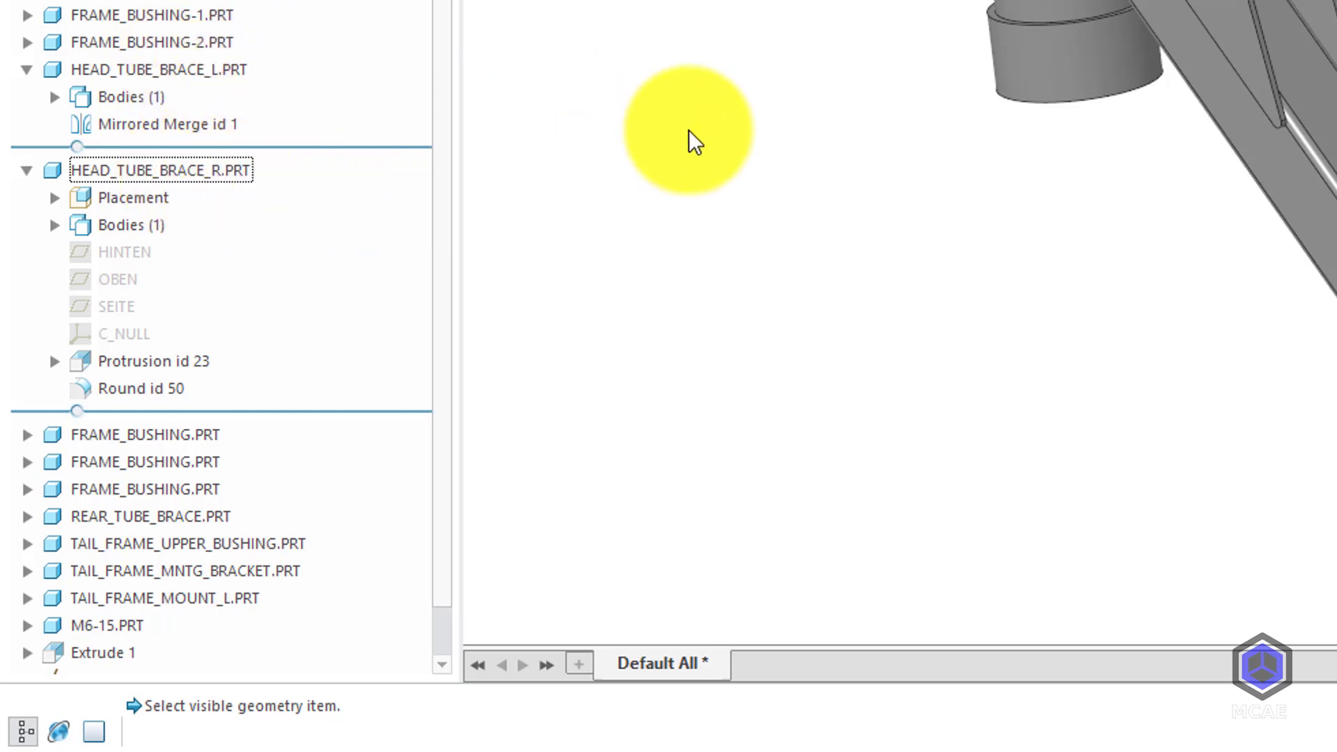
# Attempt Edit Definition on HEAD_TUBE_BRACE_L, which is refused, then select HEAD_TUBE_BRACE_R.
pyautogui.click(169, 70)
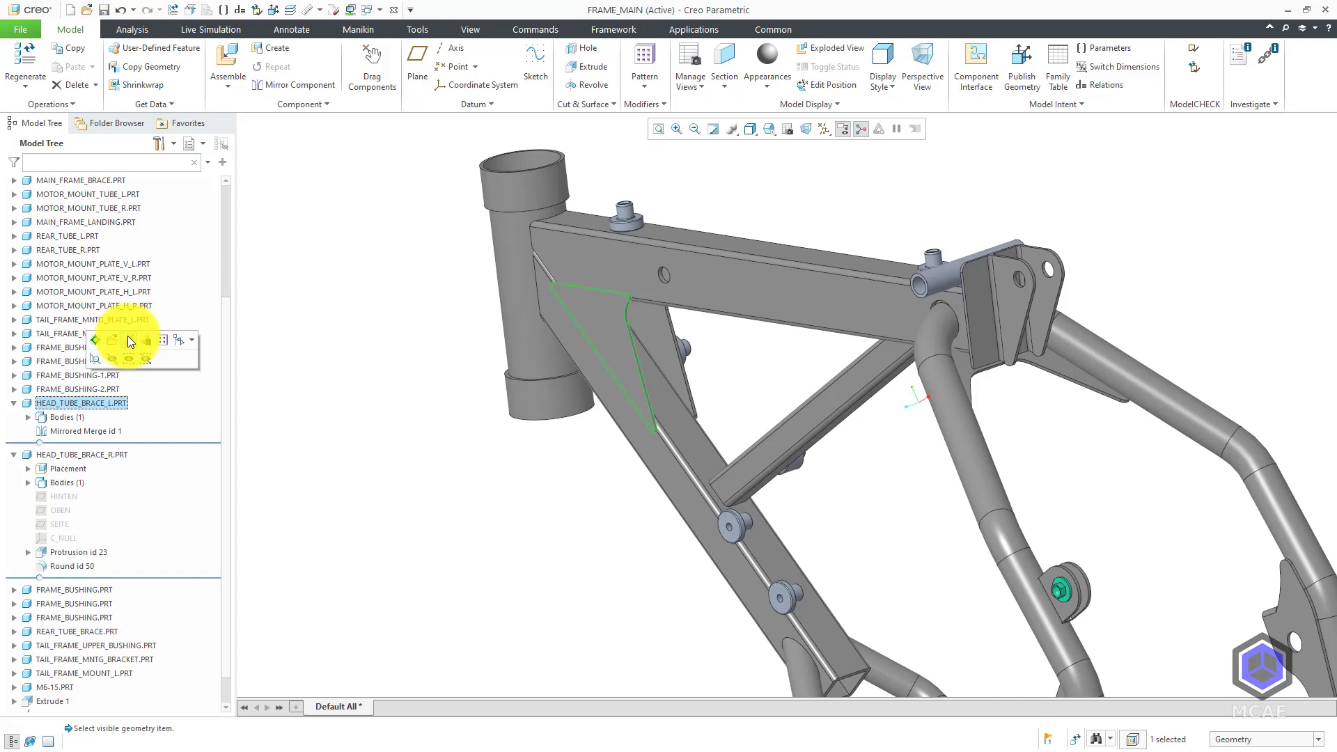
pyautogui.click(128, 339)
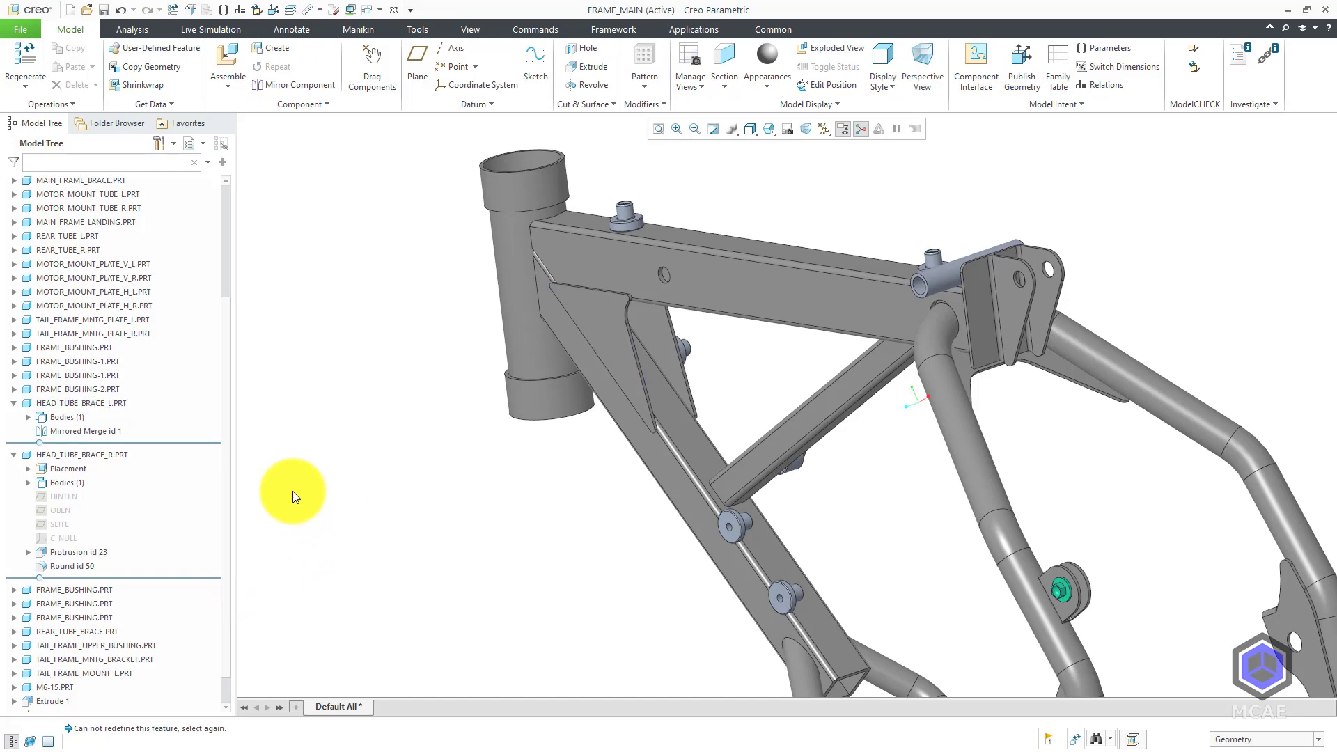
pyautogui.click(83, 454)
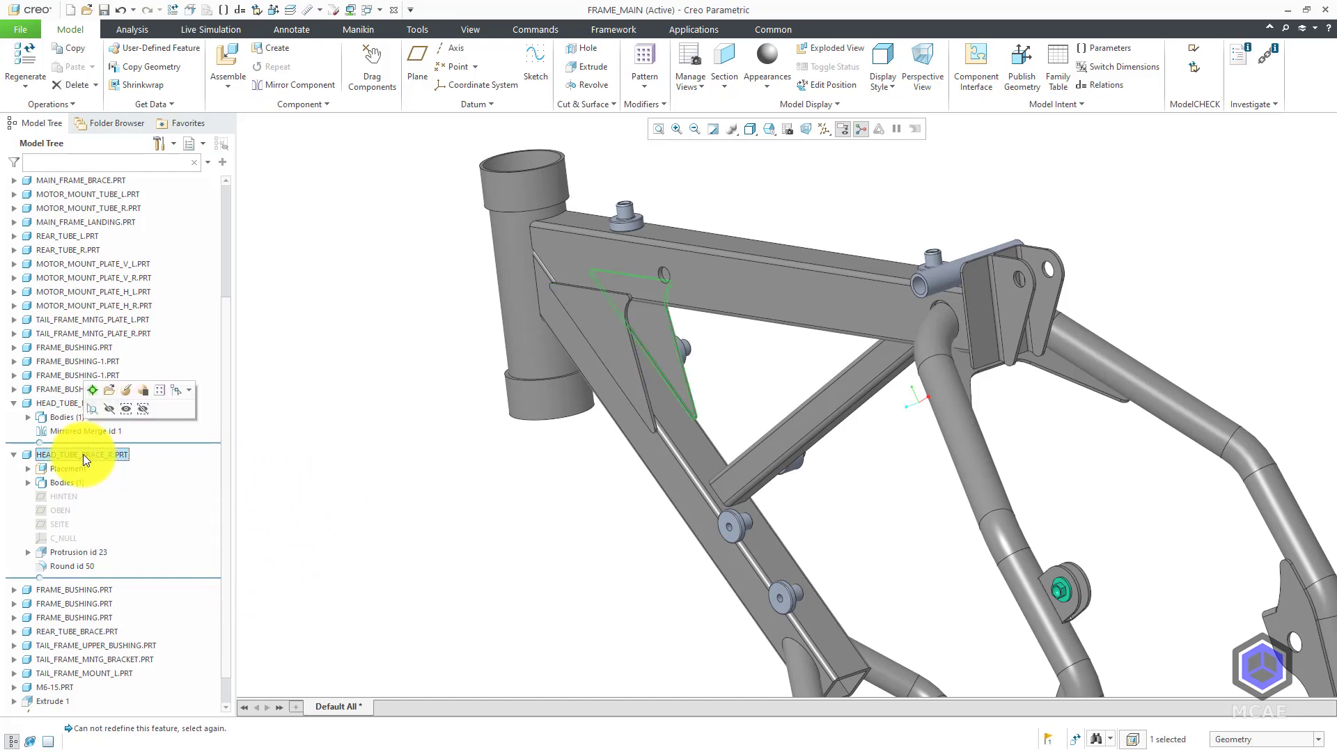
# Verify HEAD_TUBE_BRACE_R is fully constrained, accept its placement, then reopen it as a part.
pyautogui.click(127, 390)
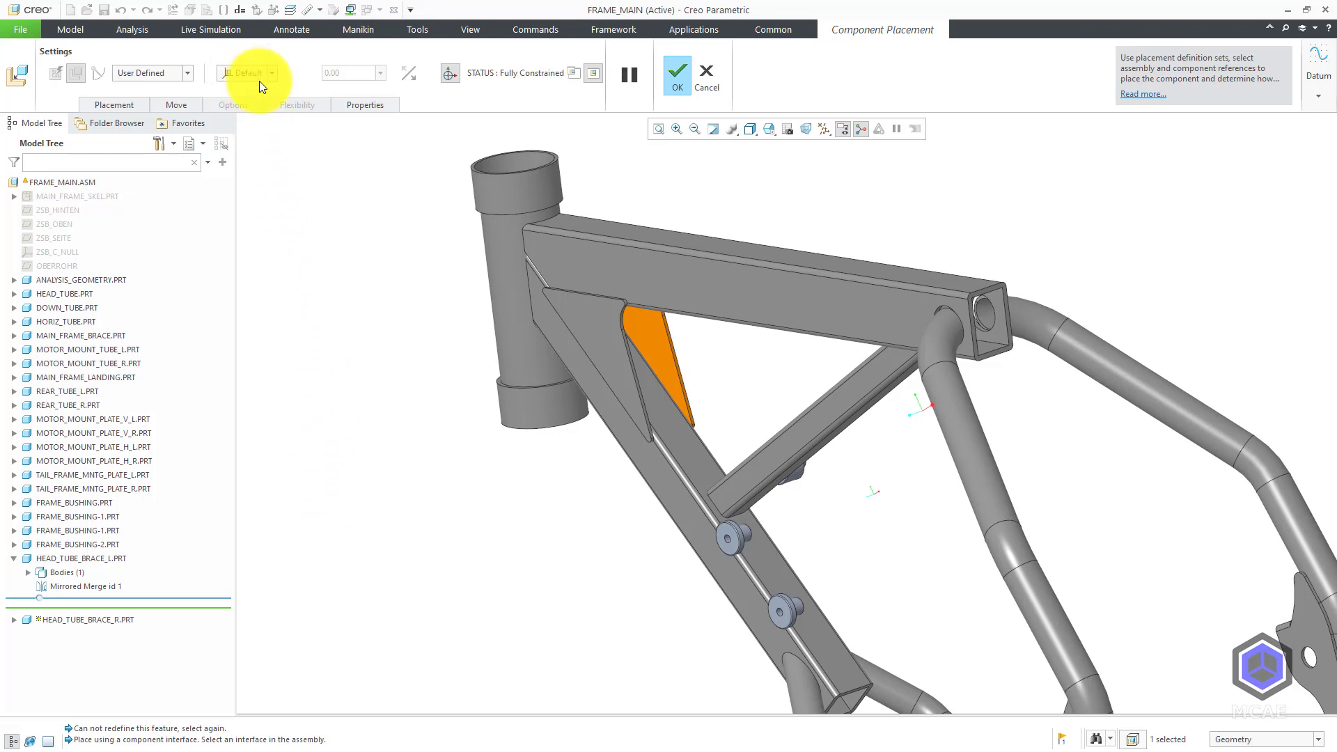
pyautogui.scroll(-4, 619, 334)
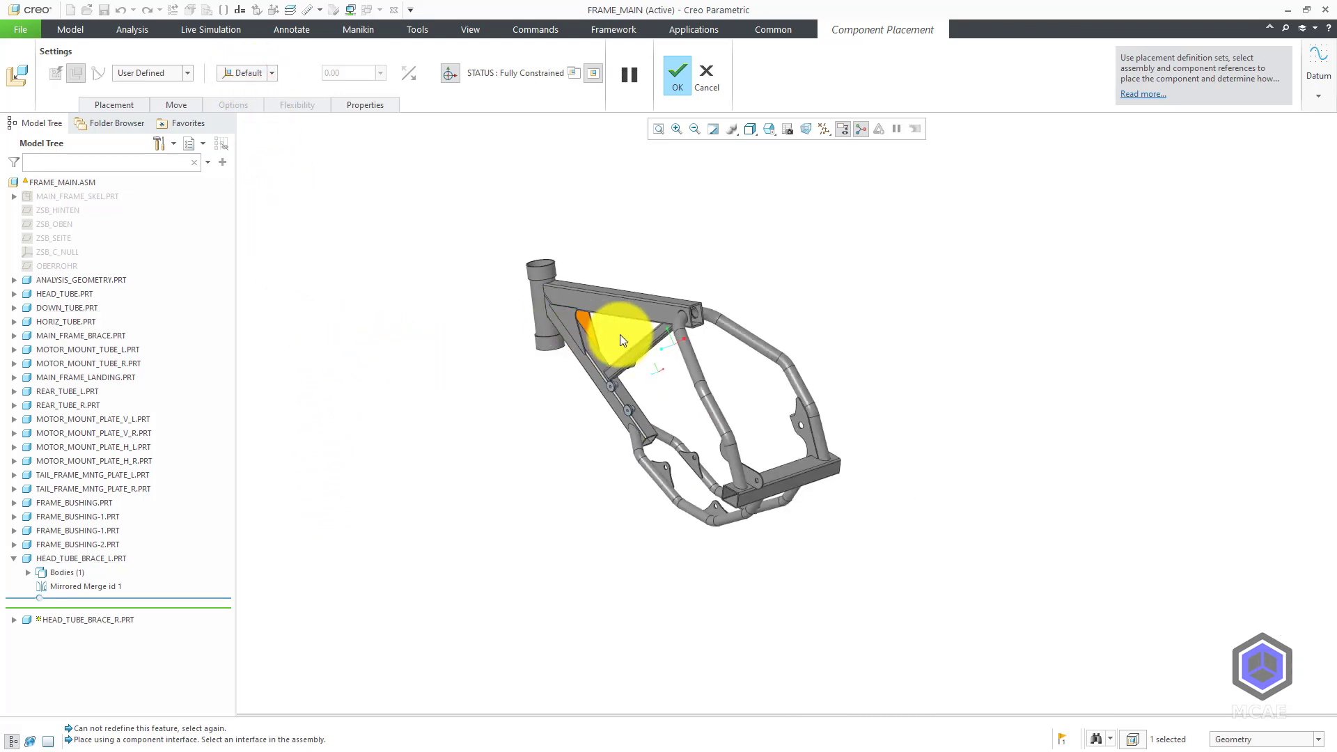
pyautogui.moveTo(620, 334); pyautogui.dragTo(724, 276, button='middle')
pyautogui.scroll(3, 858, 286)
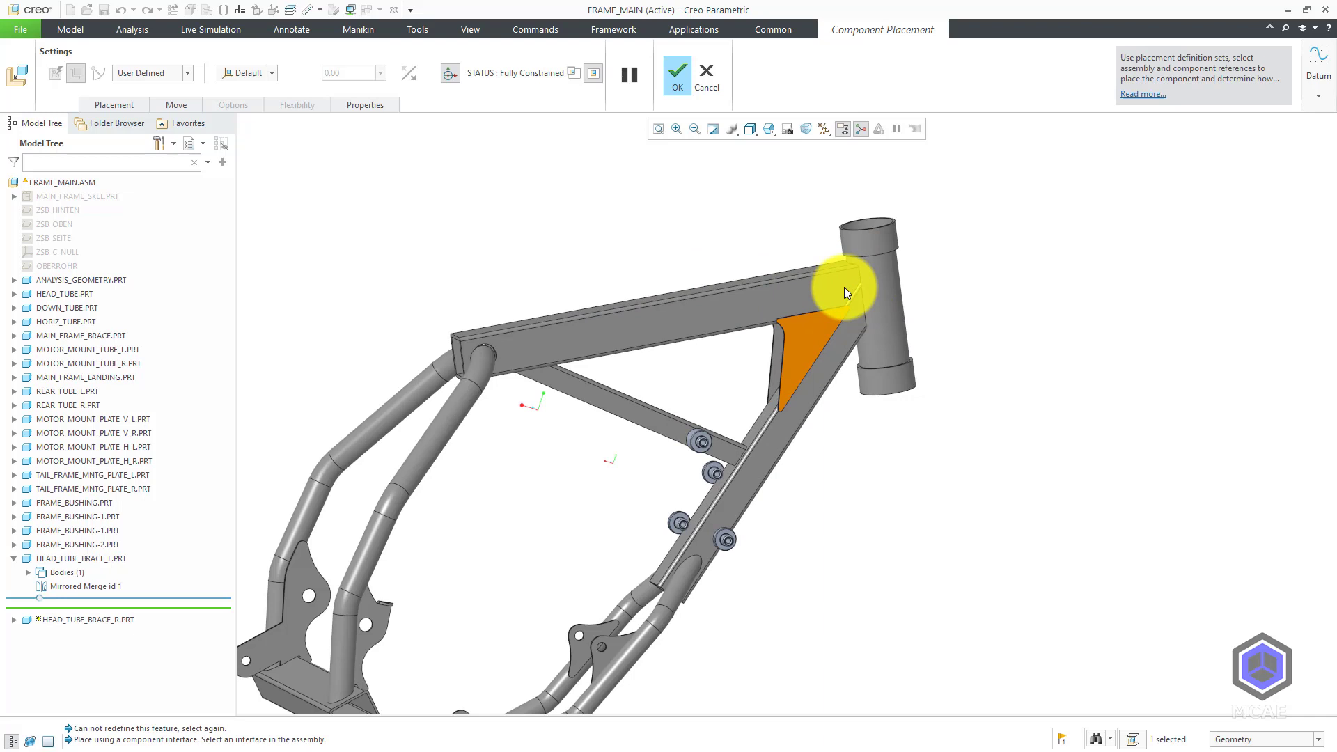
pyautogui.scroll(3, 832, 285)
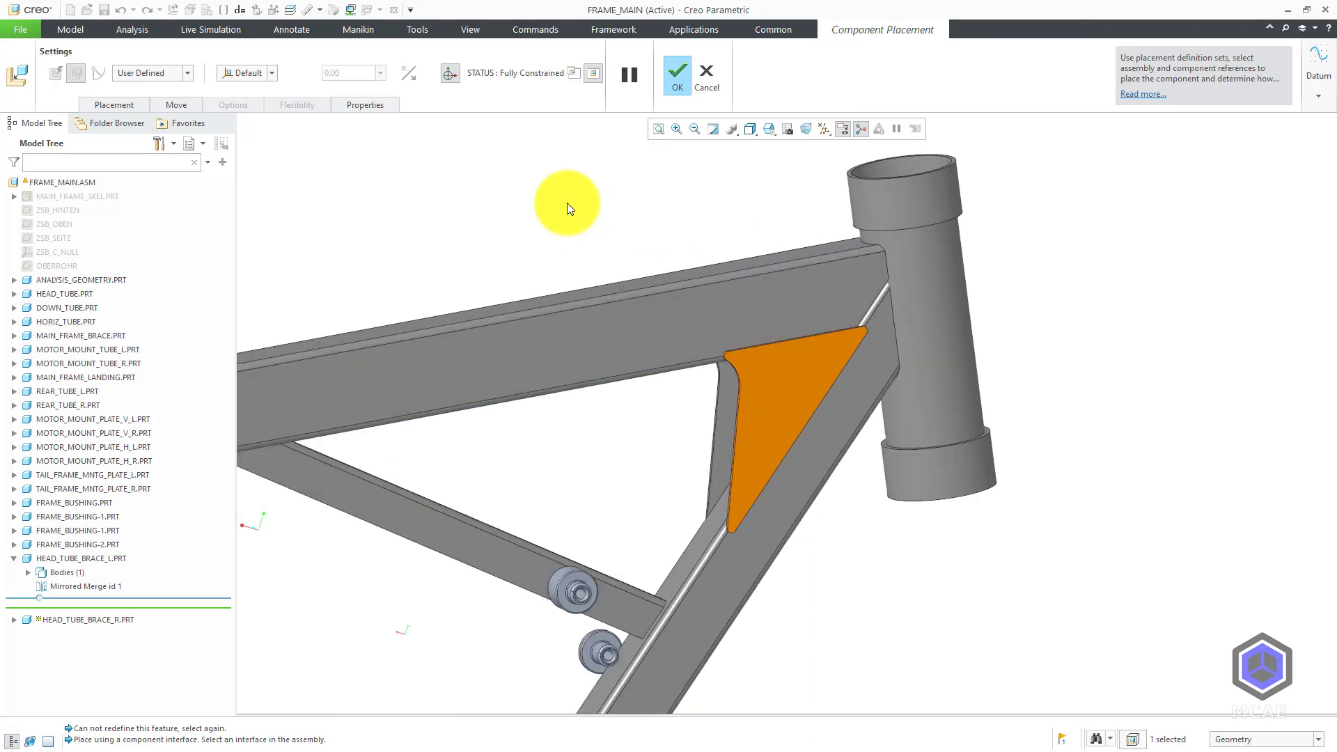
pyautogui.click(675, 75)
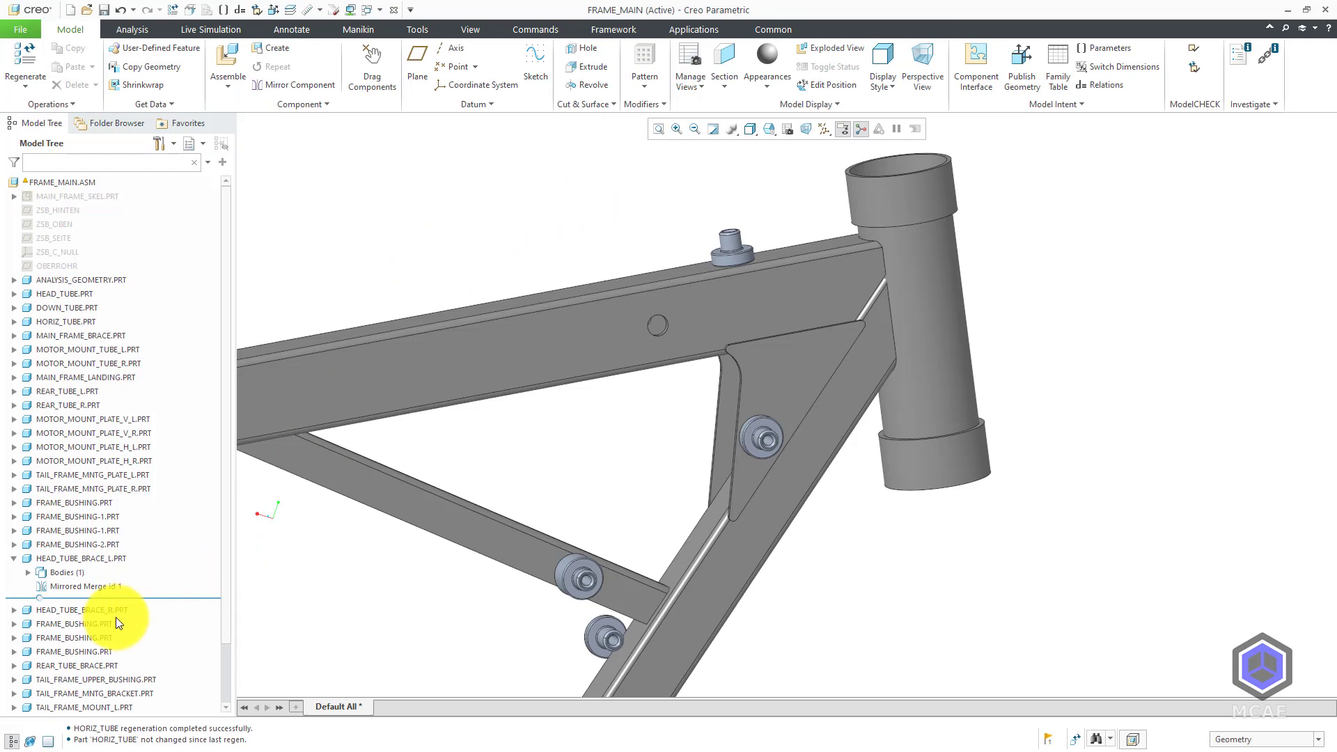
pyautogui.click(111, 612)
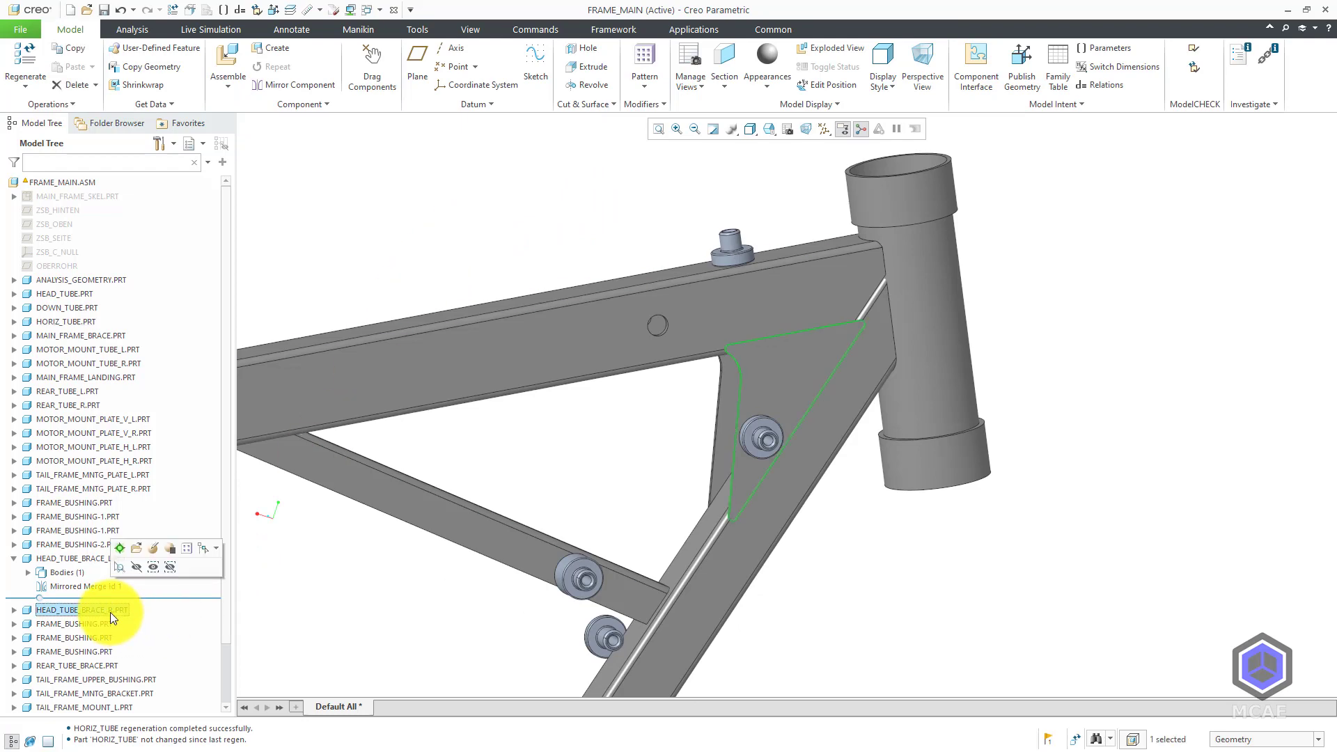
pyautogui.click(139, 551)
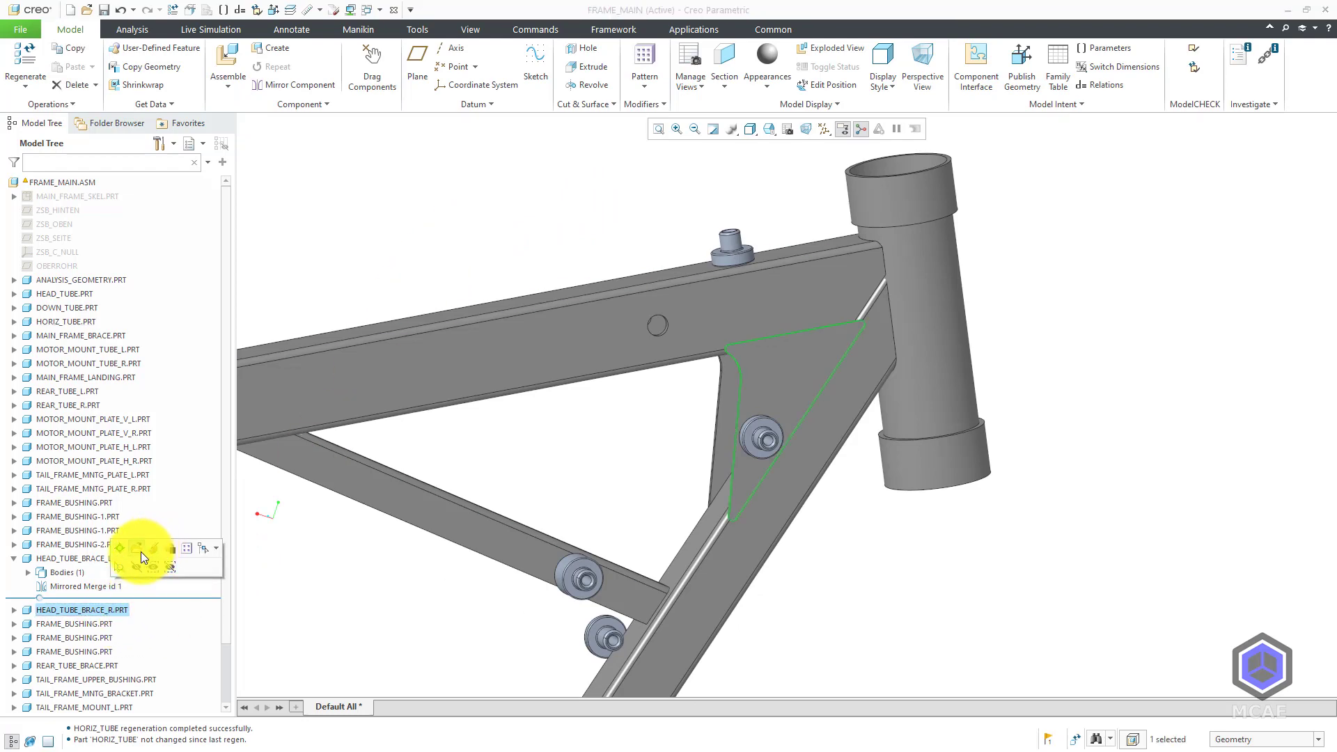
# Enable datum display and unhide the HINTEN, OBEN, SEITE planes and C_NULL coordinate system.
pyautogui.scroll(2, 579, 297)
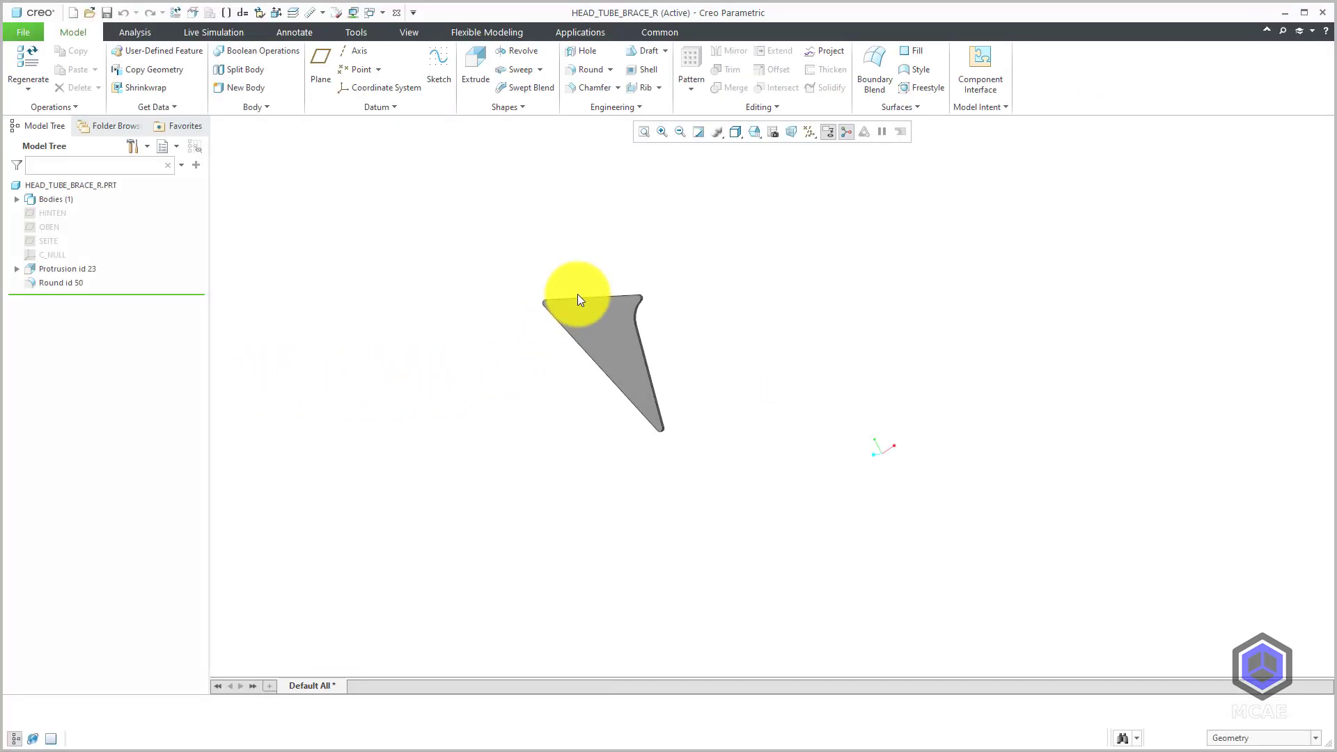
pyautogui.click(808, 136)
pyautogui.click(847, 199)
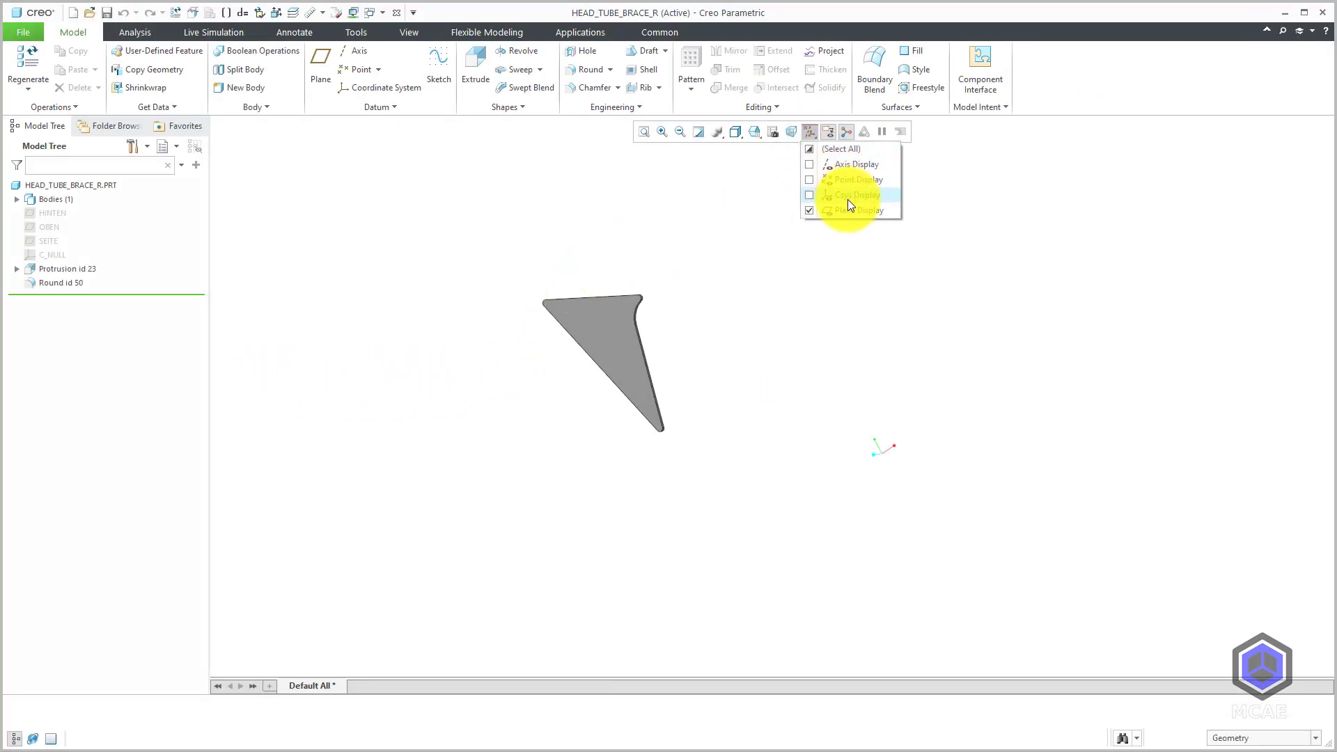
pyautogui.click(52, 214)
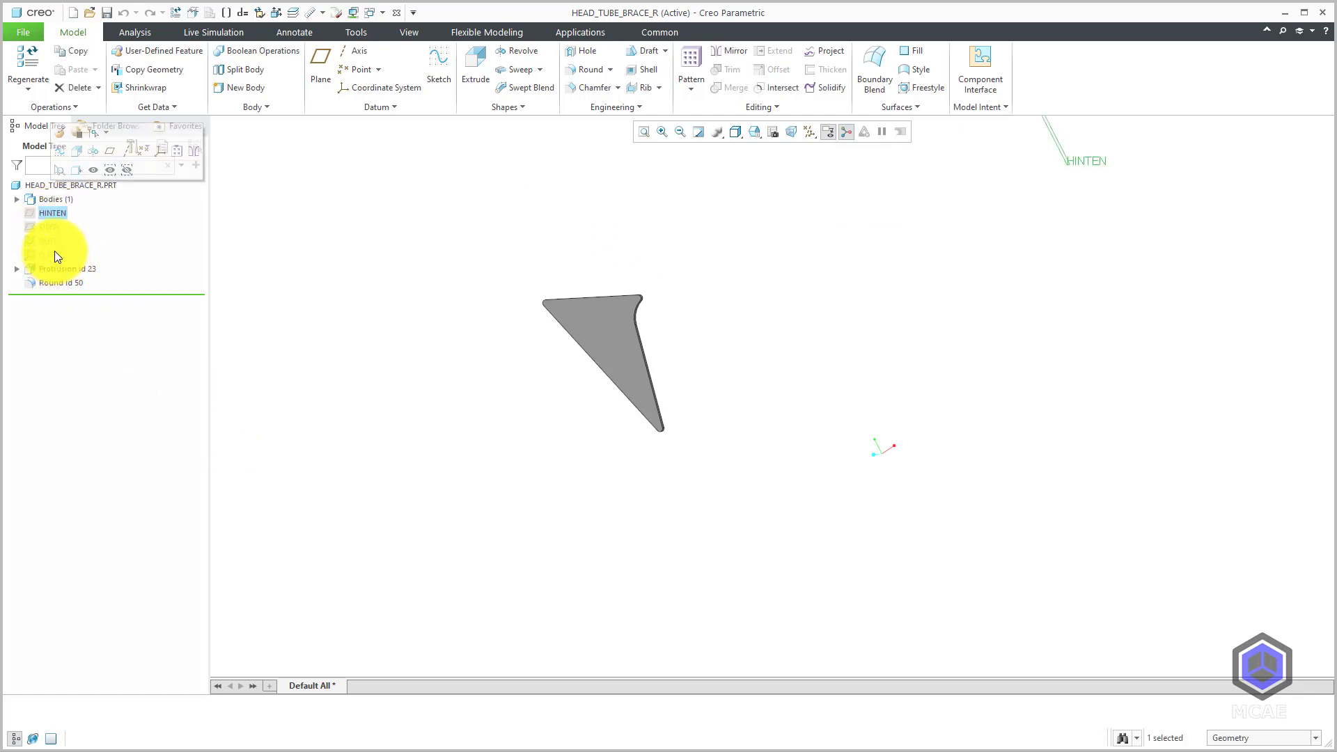
pyautogui.keyDown('shift'); pyautogui.click(55, 253); pyautogui.keyUp('shift')
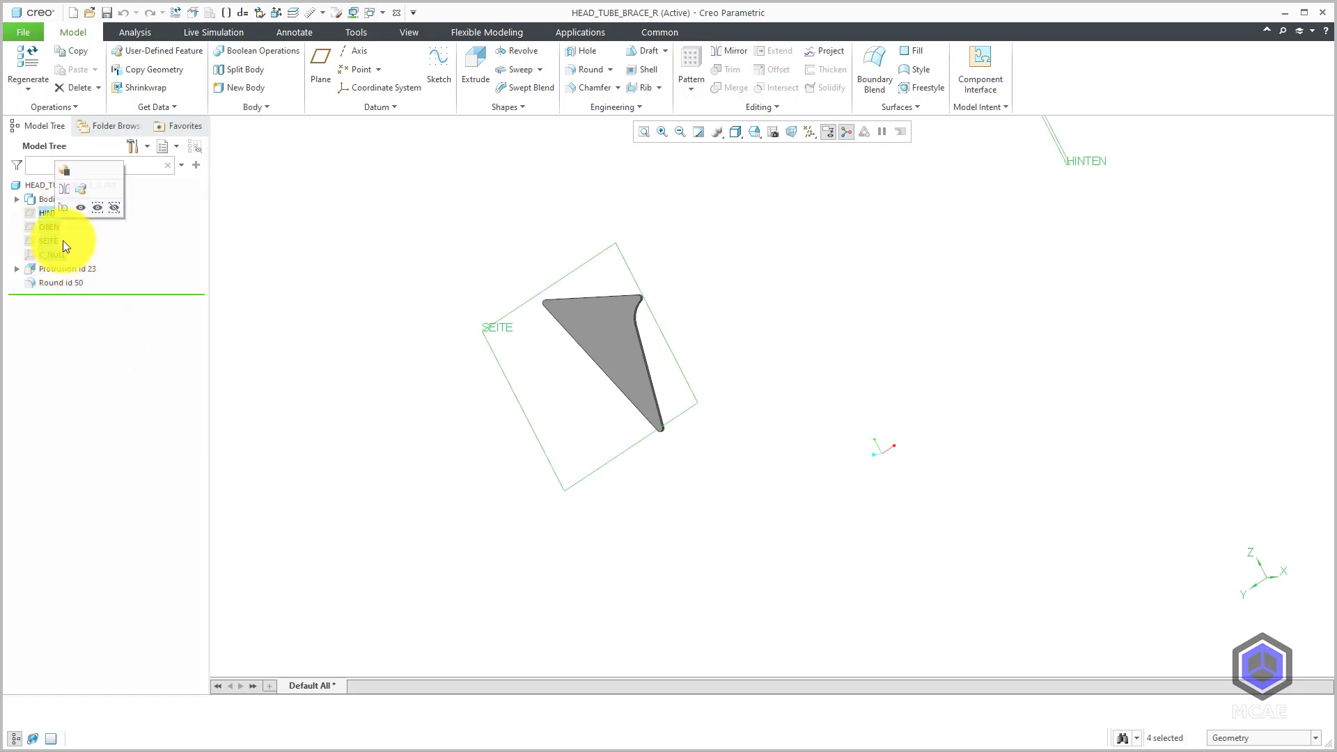
pyautogui.click(80, 209)
# Orbit the right brace to view the datums and select Protrusion id 23.
pyautogui.click(481, 274)
pyautogui.moveTo(481, 274); pyautogui.dragTo(790, 384, button='middle')
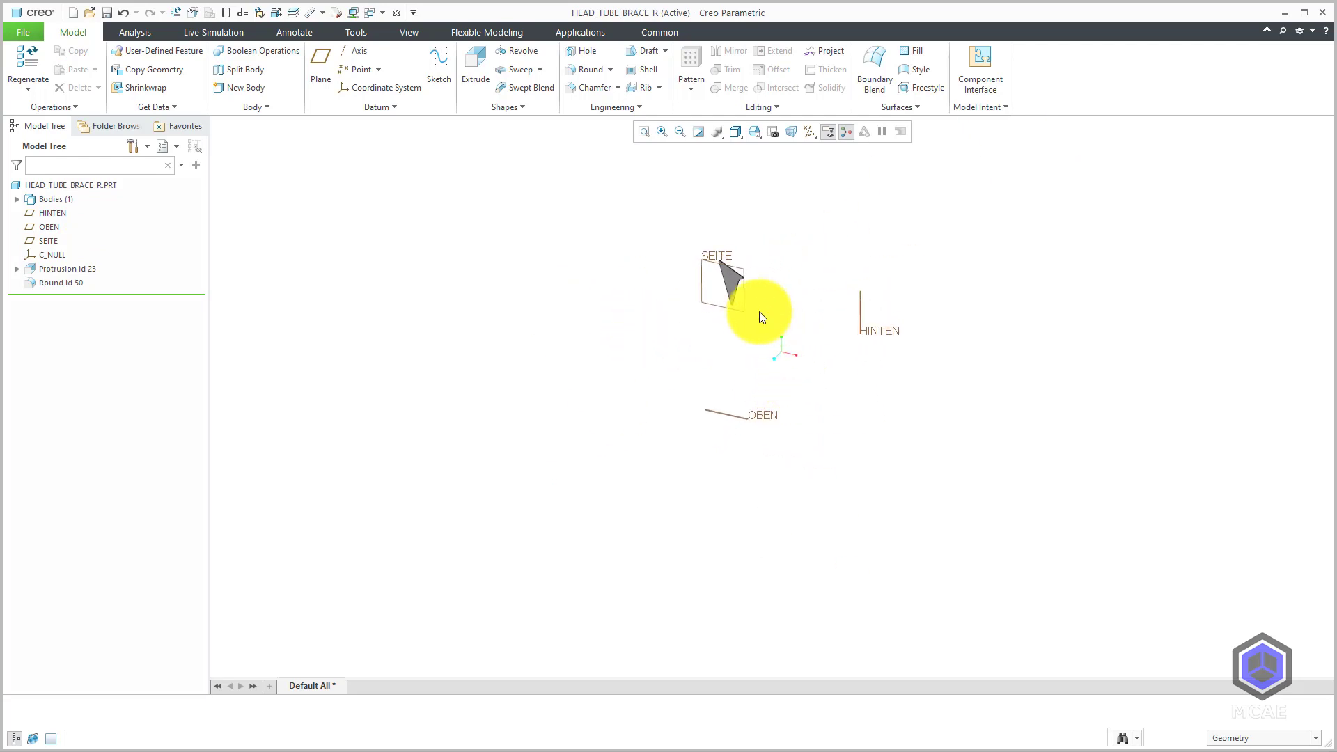
pyautogui.scroll(3, 759, 311)
pyautogui.moveTo(700, 350)
pyautogui.mouseDown(button='middle')
pyautogui.moveTo(699, 337)
pyautogui.moveTo(676, 346)
pyautogui.mouseUp(button='middle')
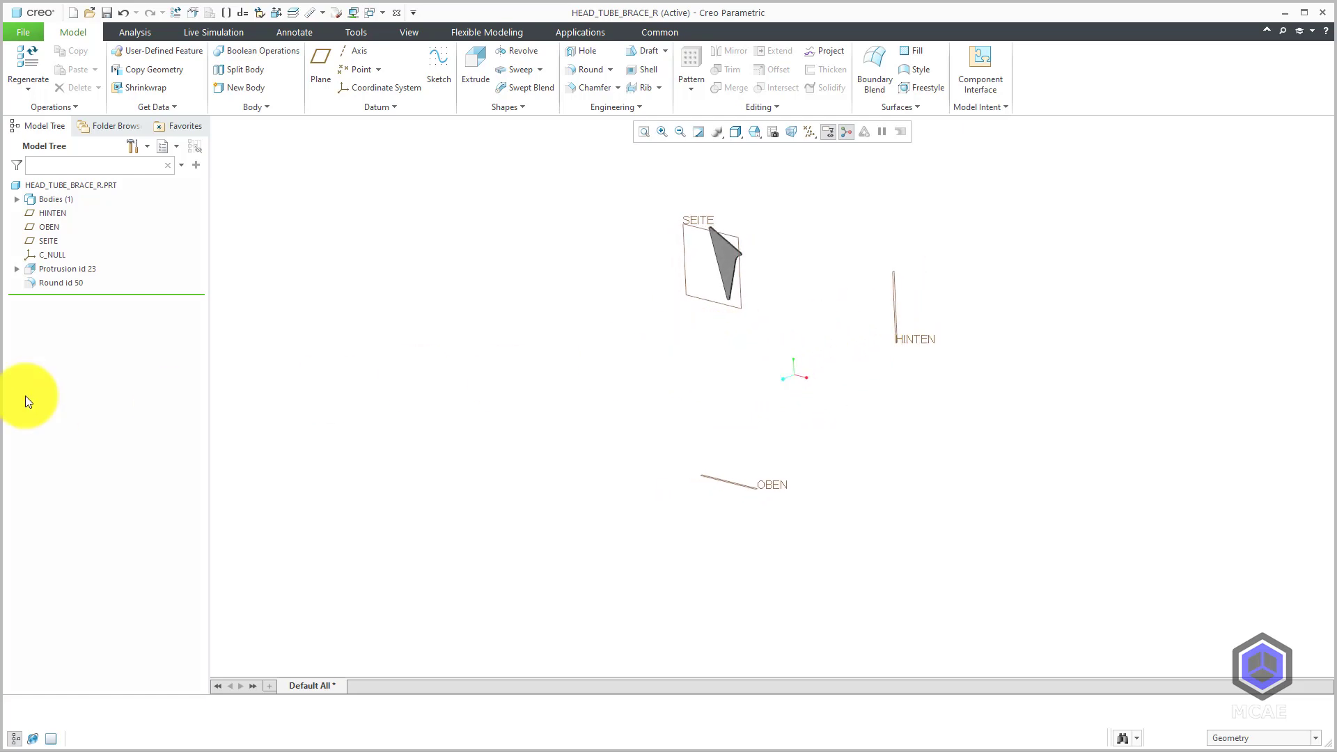
pyautogui.click(65, 272)
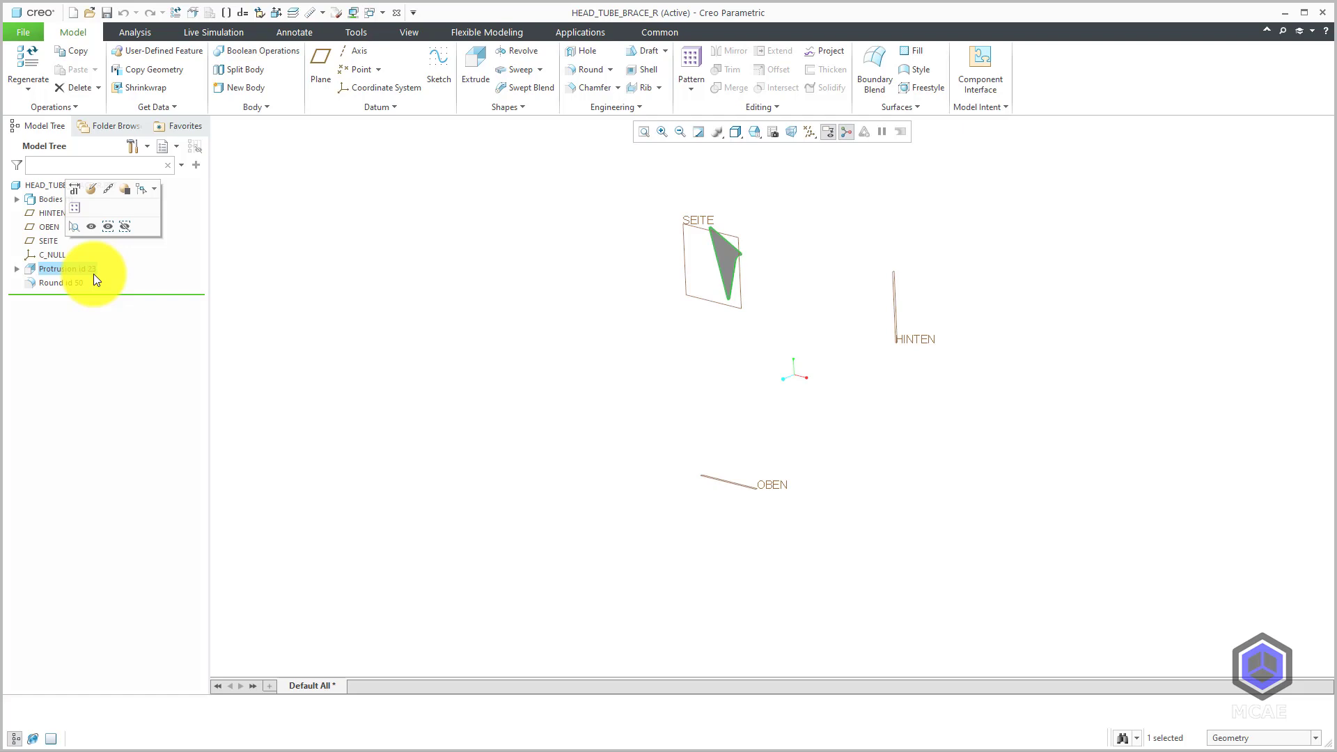
# Redefine Protrusion id 23 and inspect its internal sketch's references.
pyautogui.click(93, 190)
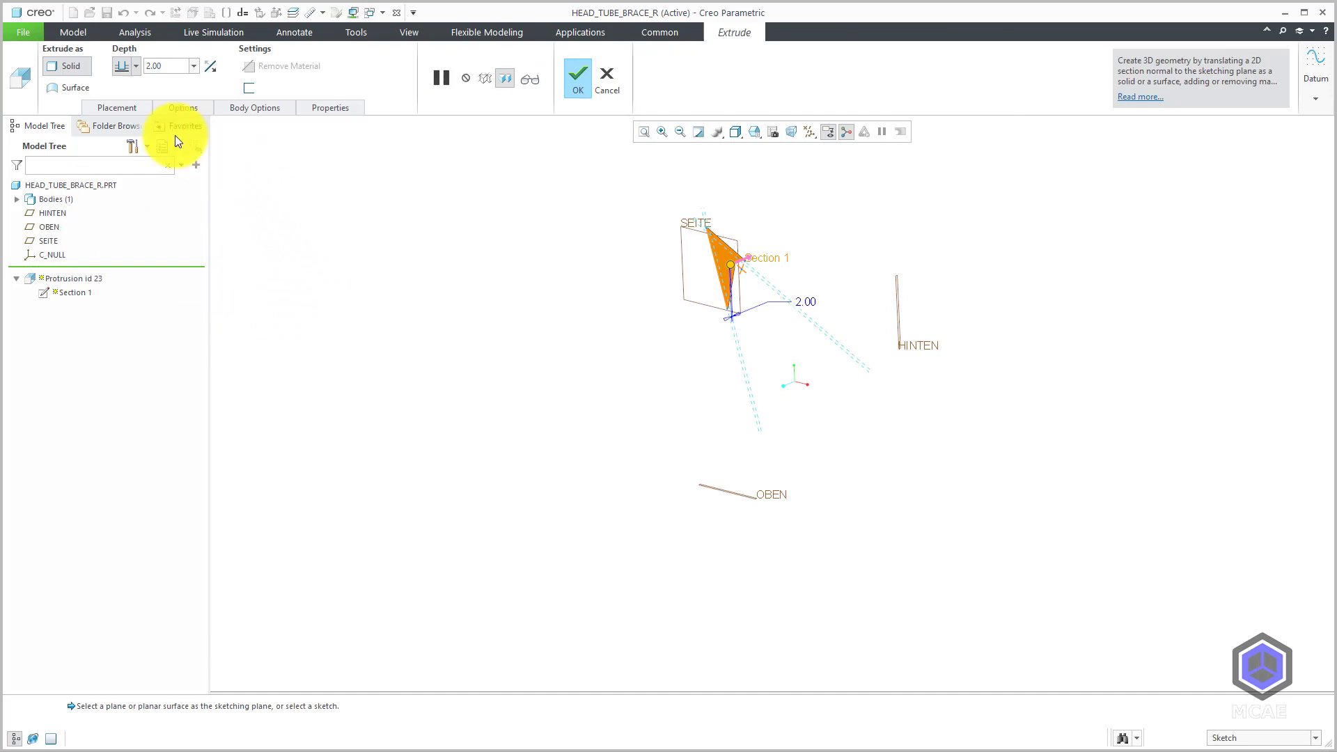
pyautogui.click(119, 108)
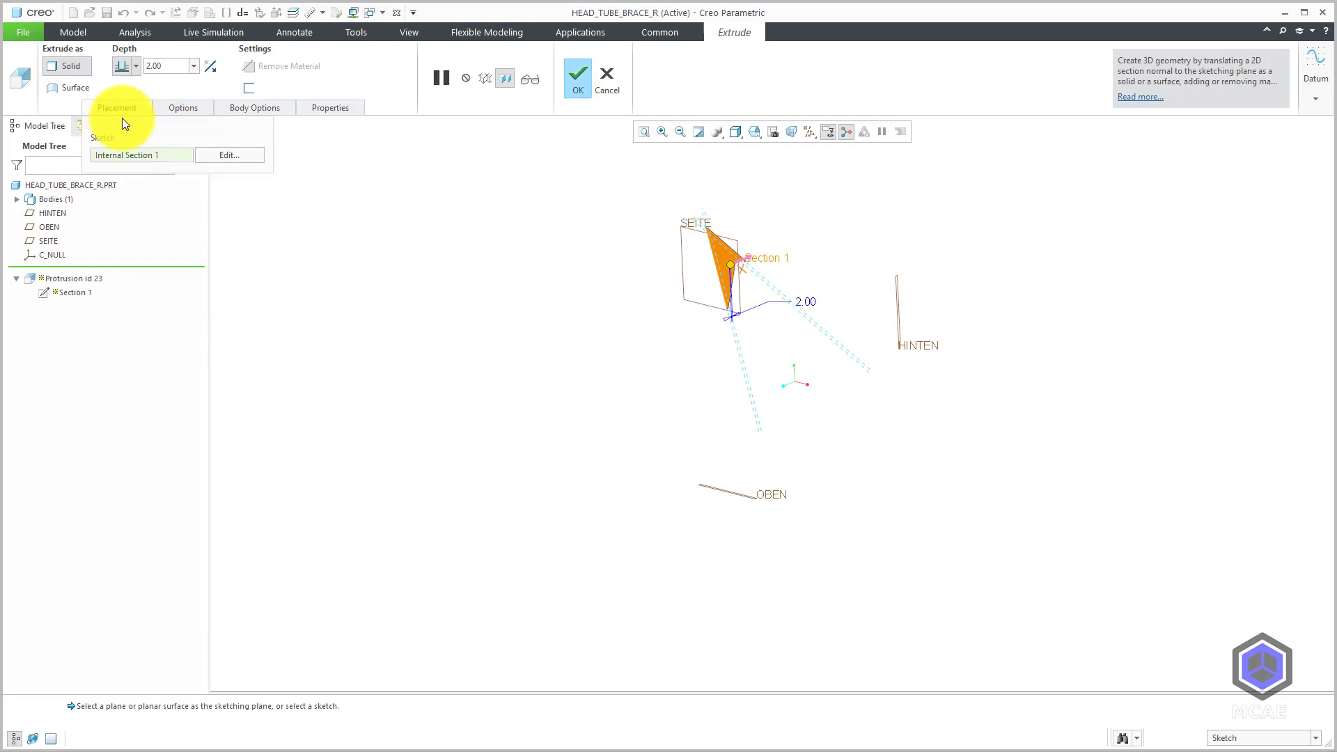
pyautogui.click(209, 157)
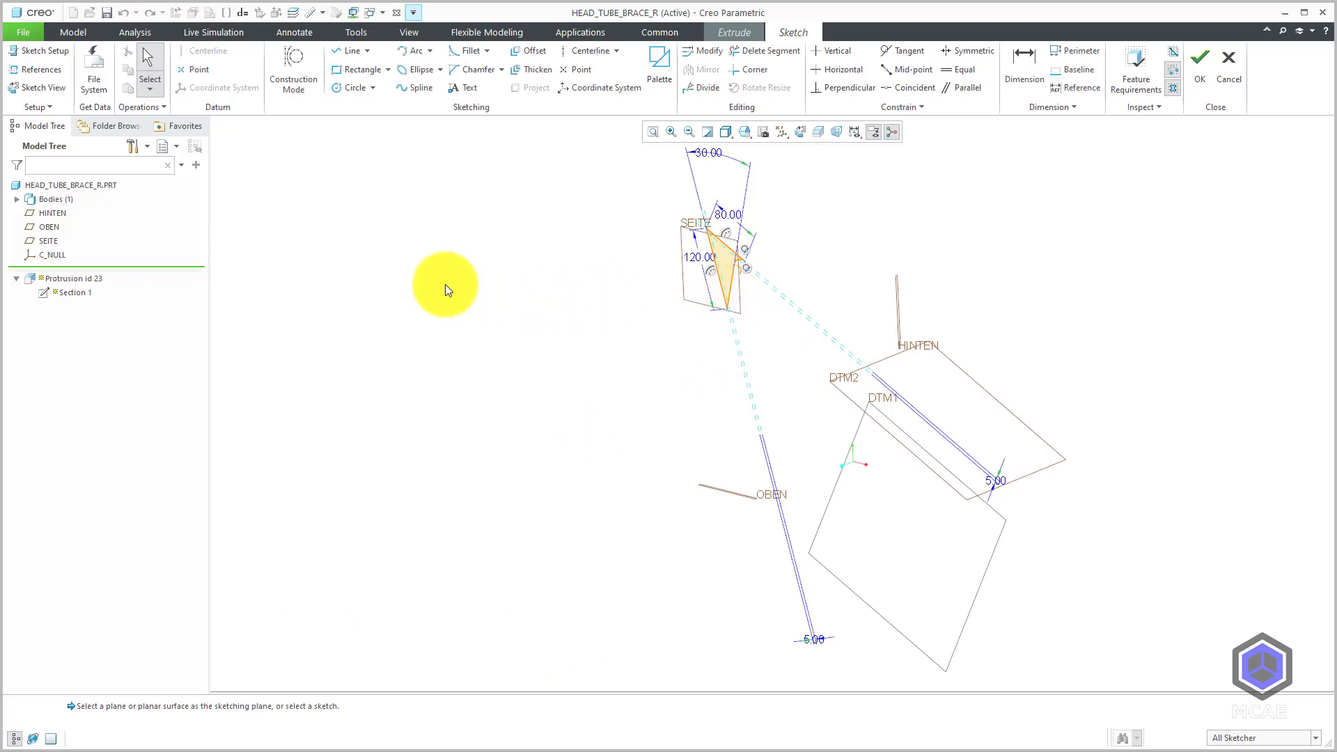
pyautogui.click(28, 71)
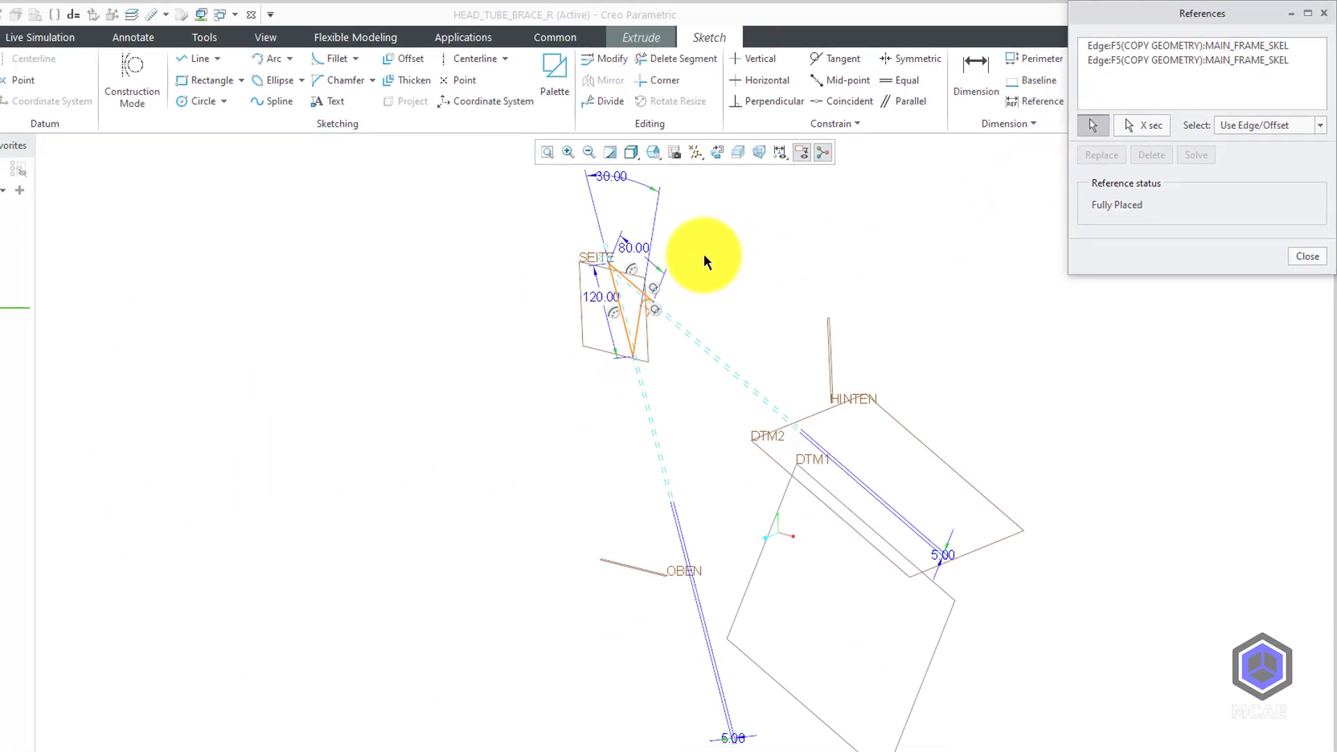
pyautogui.scroll(-5, 657, 269)
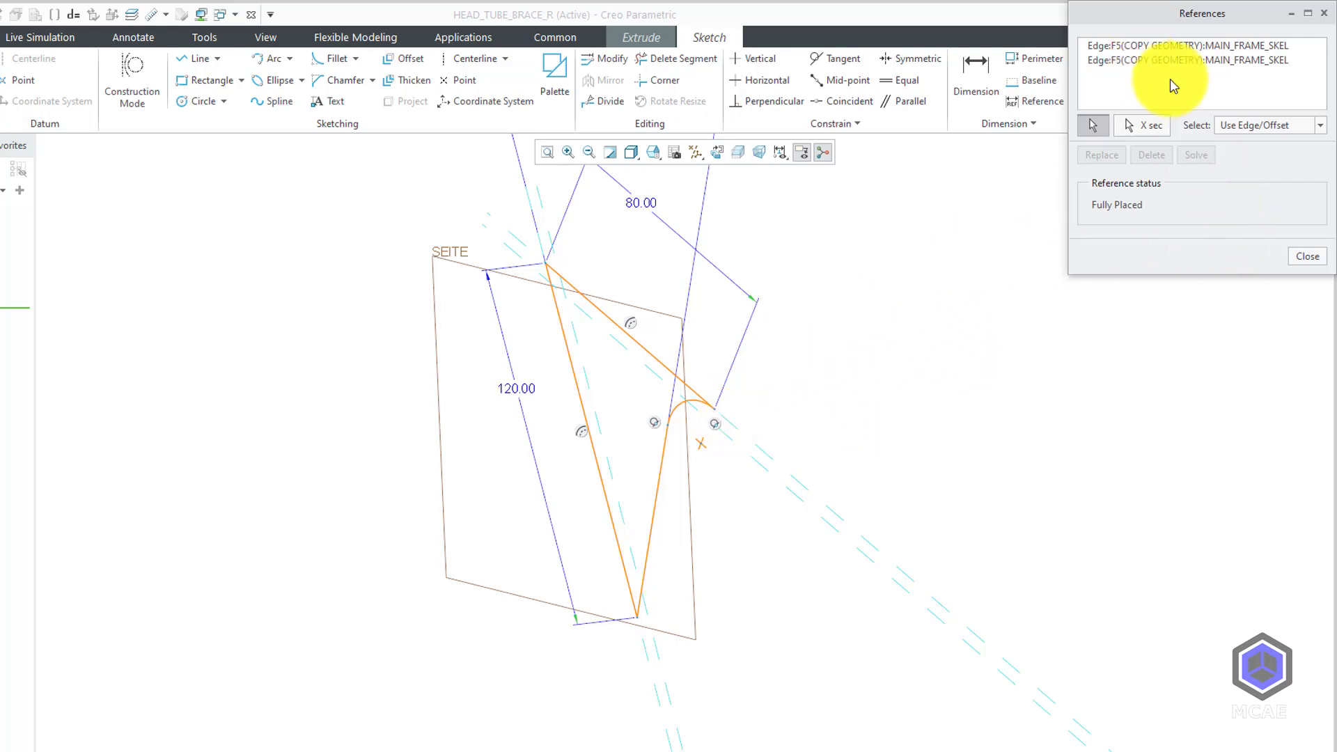
pyautogui.click(1296, 256)
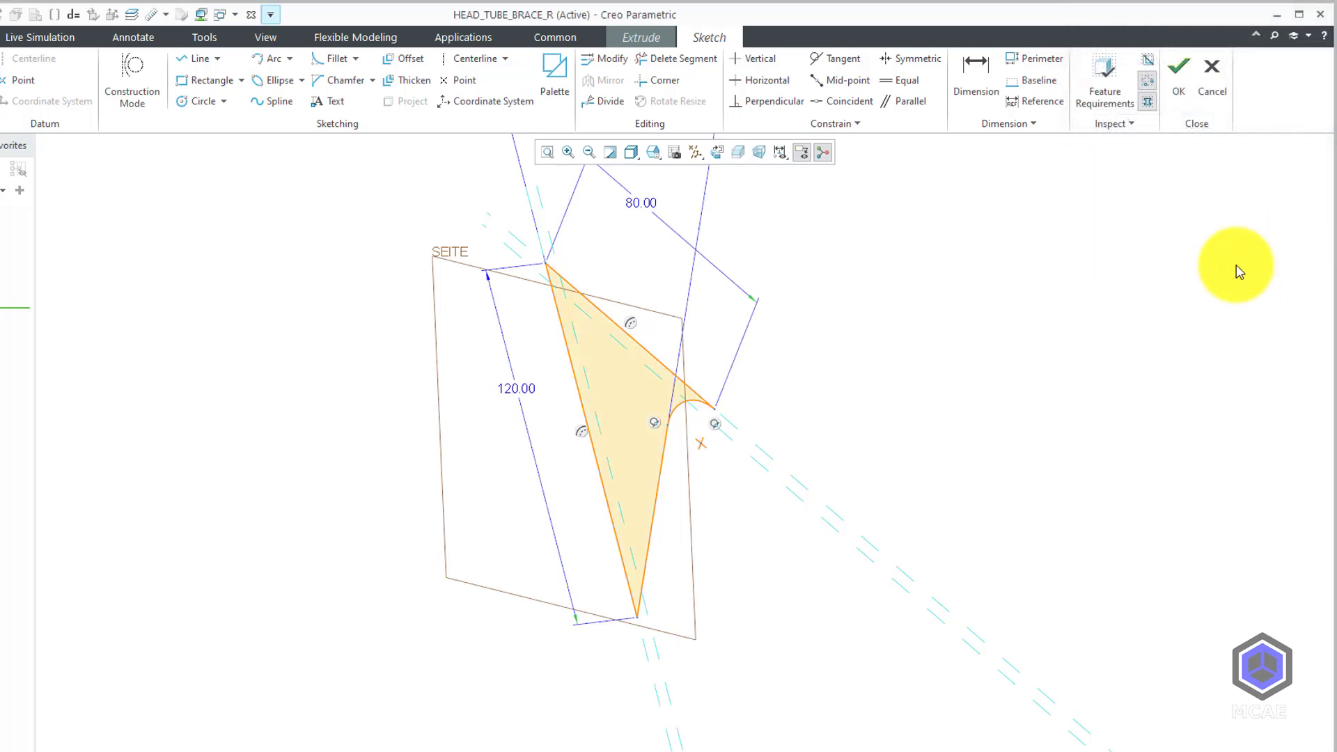
# Cancel the sketch without changes and finish the 2.00 extrusion.
pyautogui.click(1211, 83)
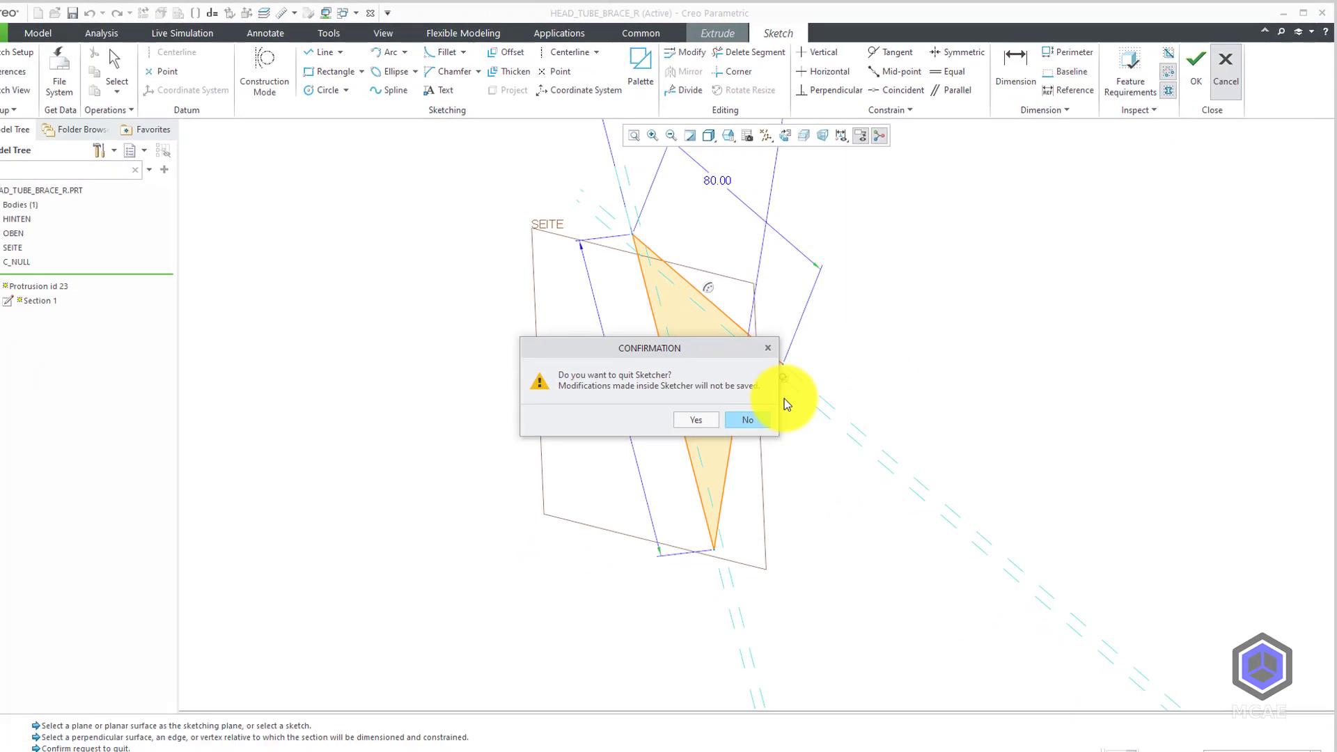
pyautogui.click(696, 420)
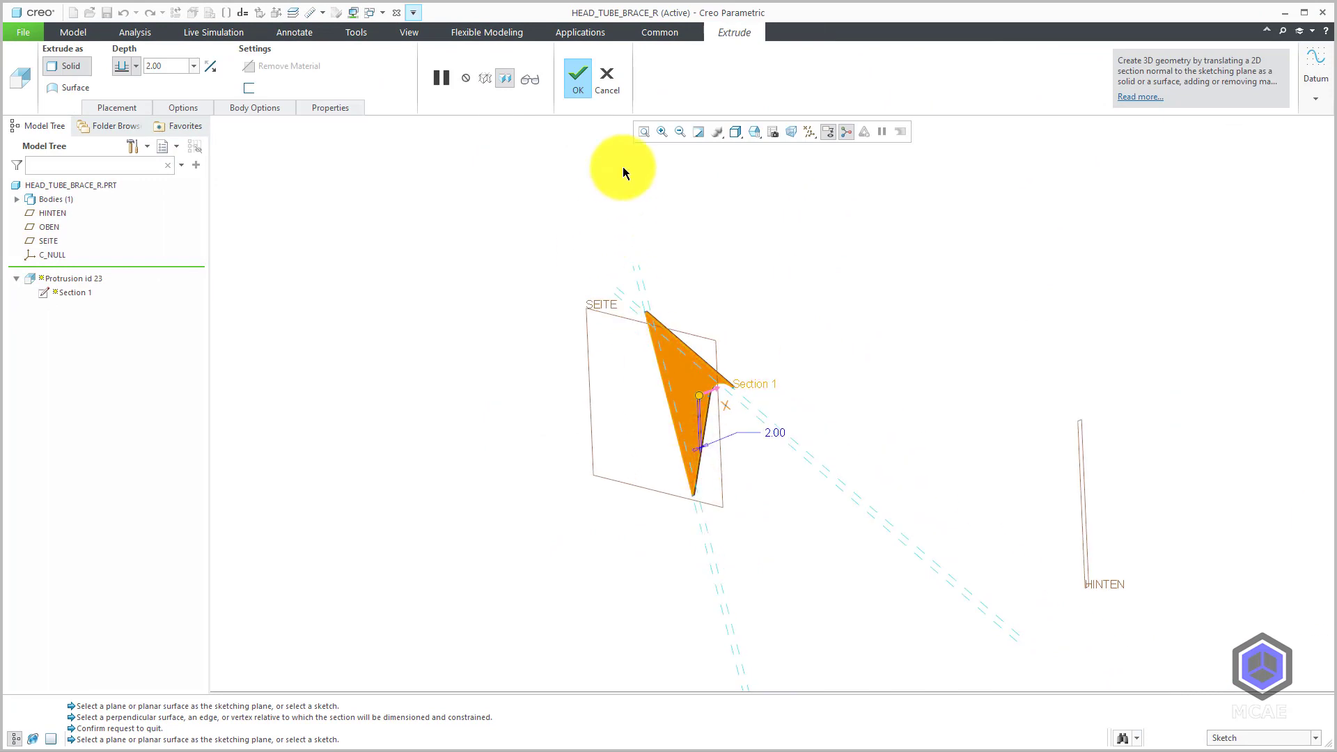
pyautogui.click(612, 85)
# Expand MAIN_FRAME_SKEL.PRT and open the Reference Viewer for its Copy Geometry id 23.
pyautogui.click(497, 253)
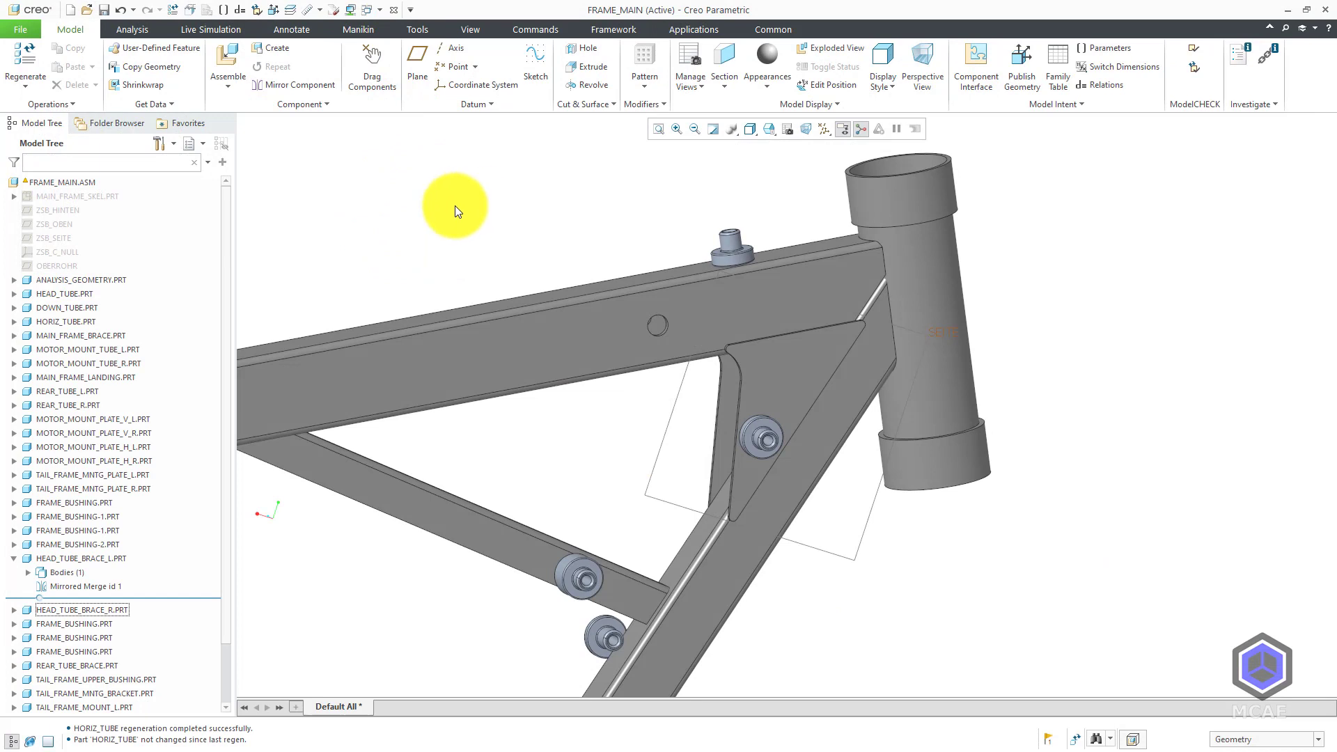
pyautogui.click(78, 196)
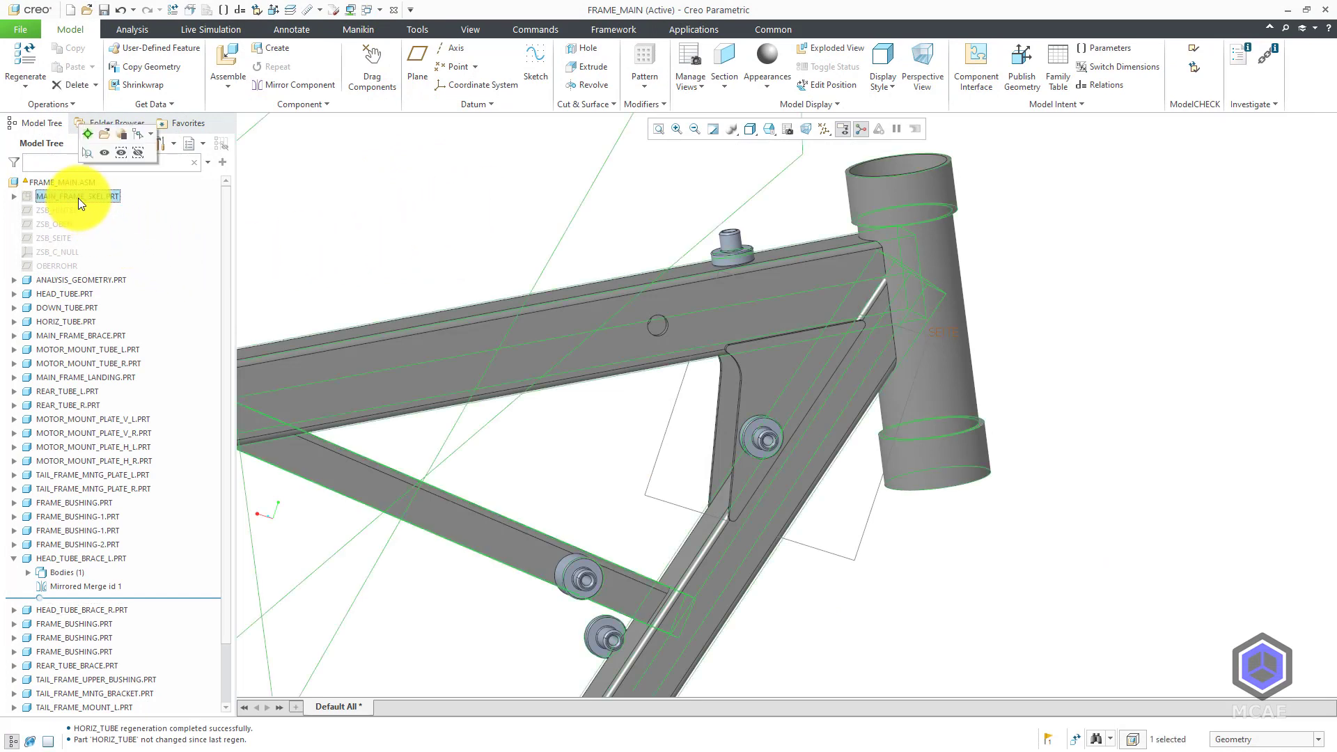
pyautogui.click(358, 223)
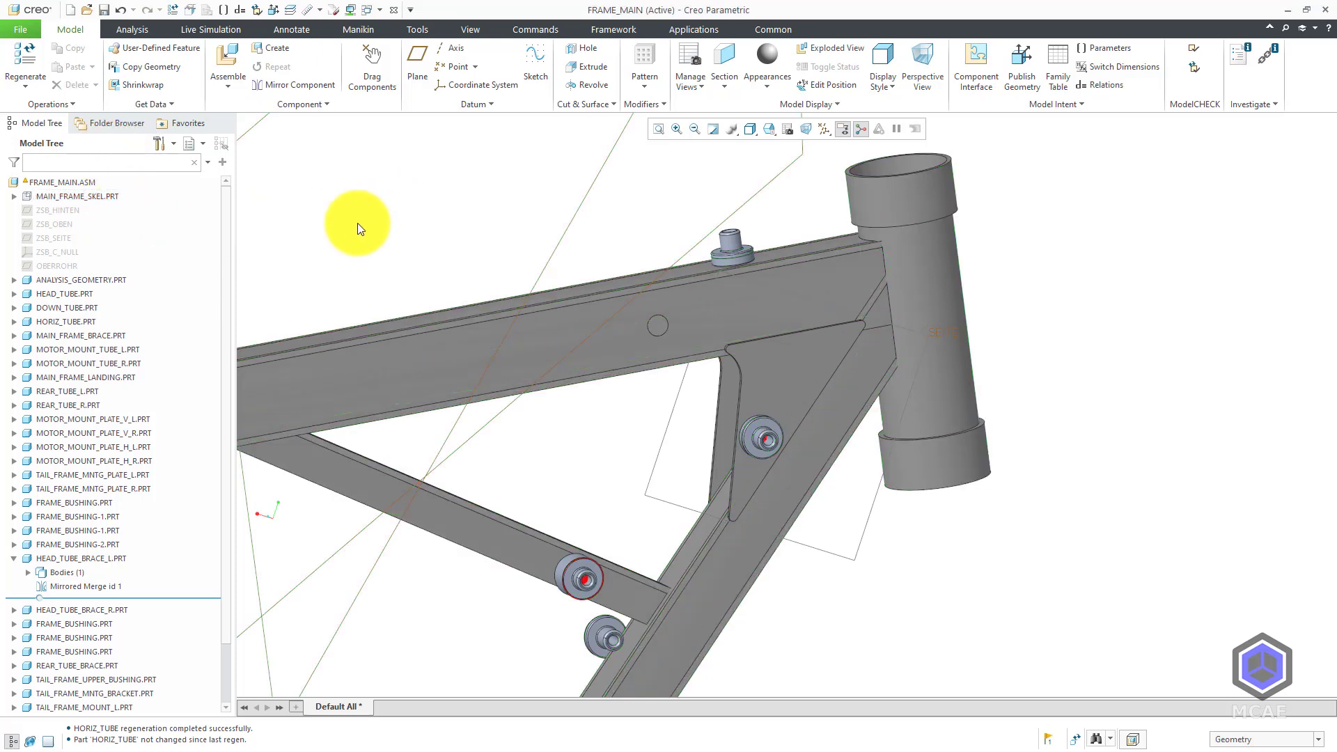
pyautogui.click(14, 197)
pyautogui.click(103, 282)
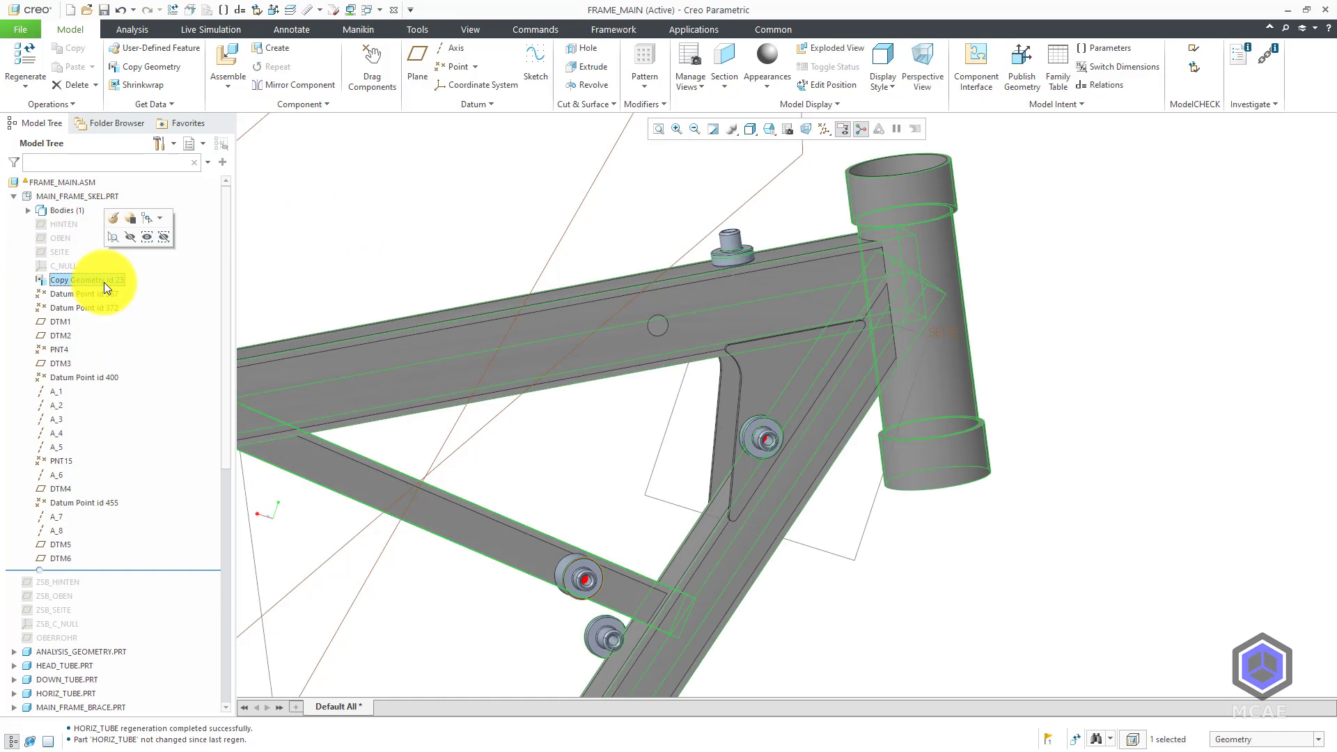
pyautogui.rightClick(103, 282)
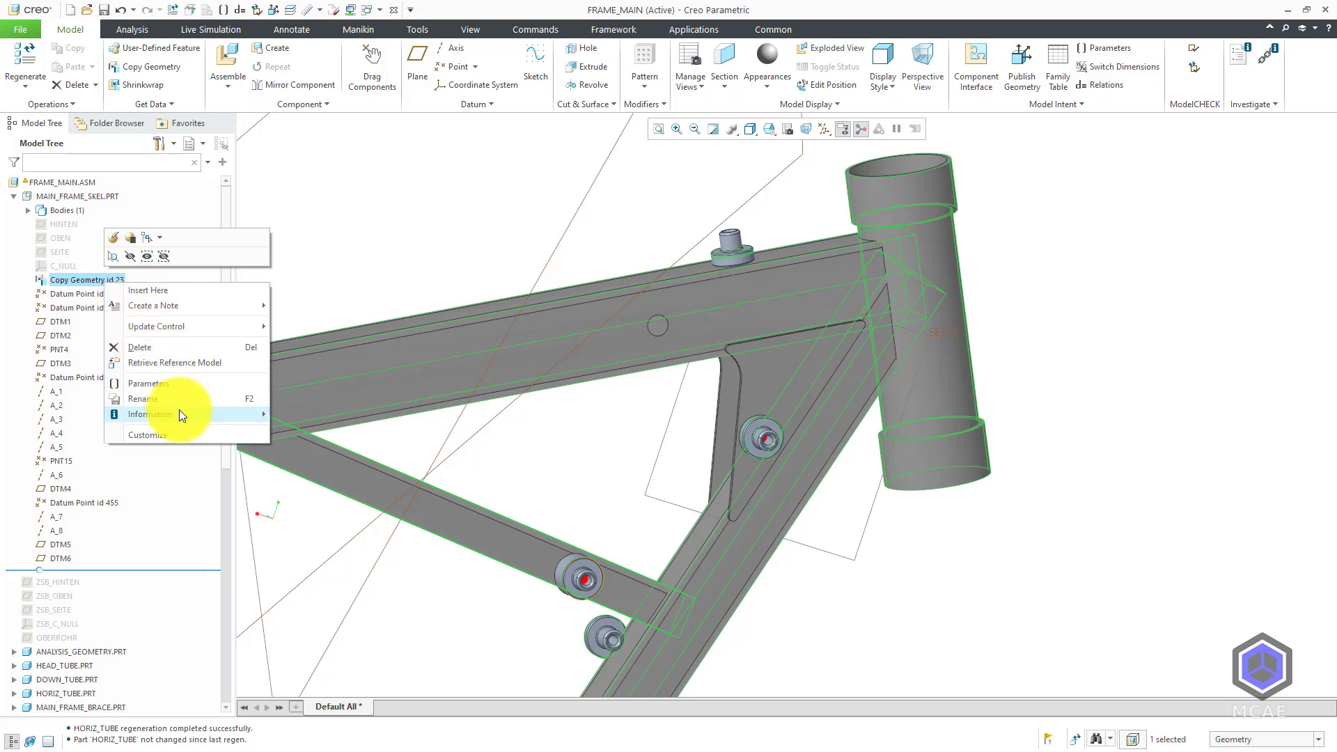
pyautogui.moveTo(249, 415)
pyautogui.click(349, 445)
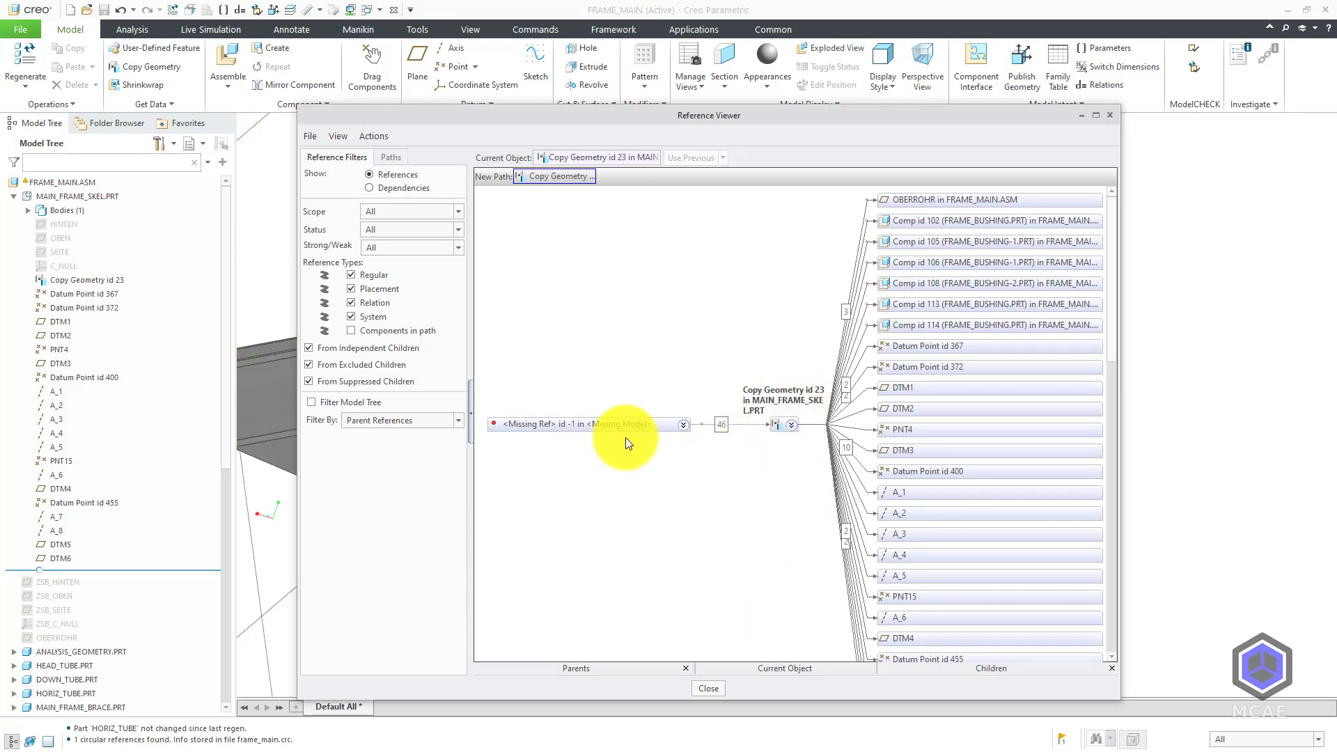
# Close the Reference Viewer and redefine Copy Geometry id 23, accepting Remove External References.
pyautogui.click(707, 688)
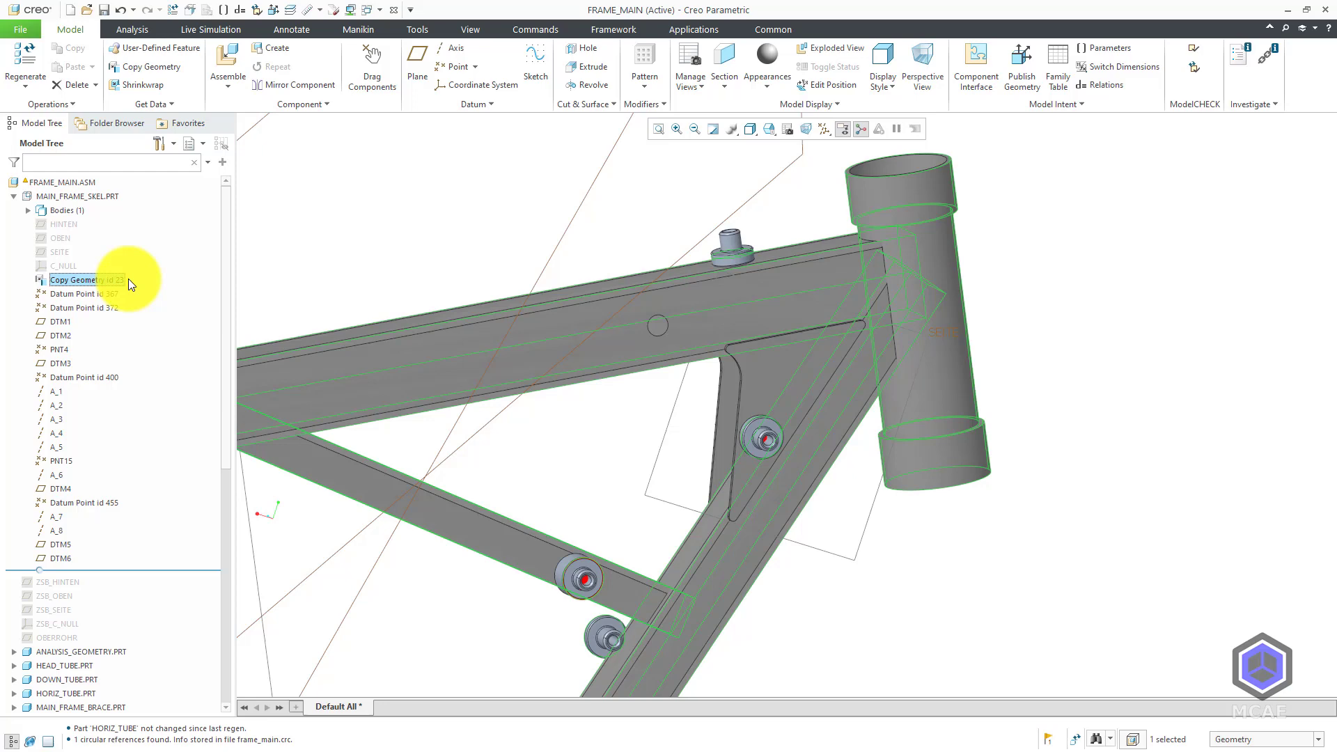
pyautogui.rightClick(108, 278)
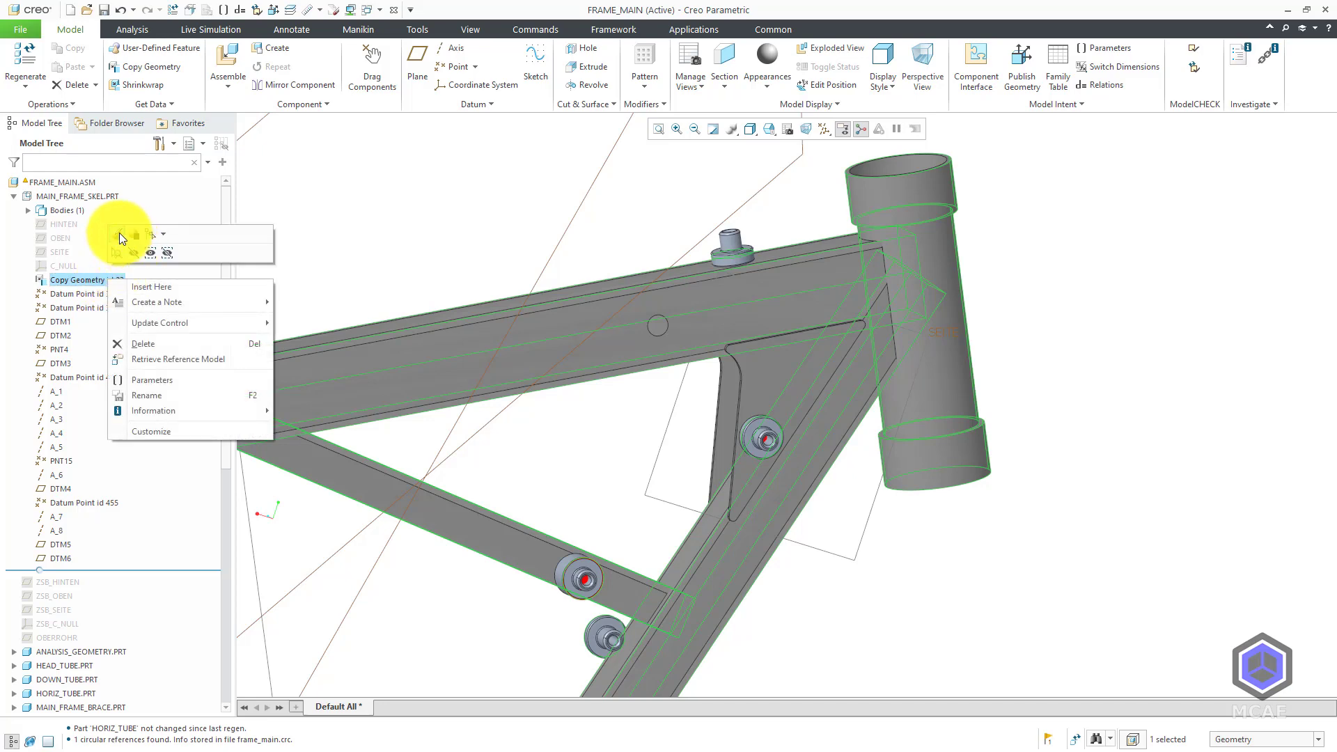
pyautogui.click(118, 234)
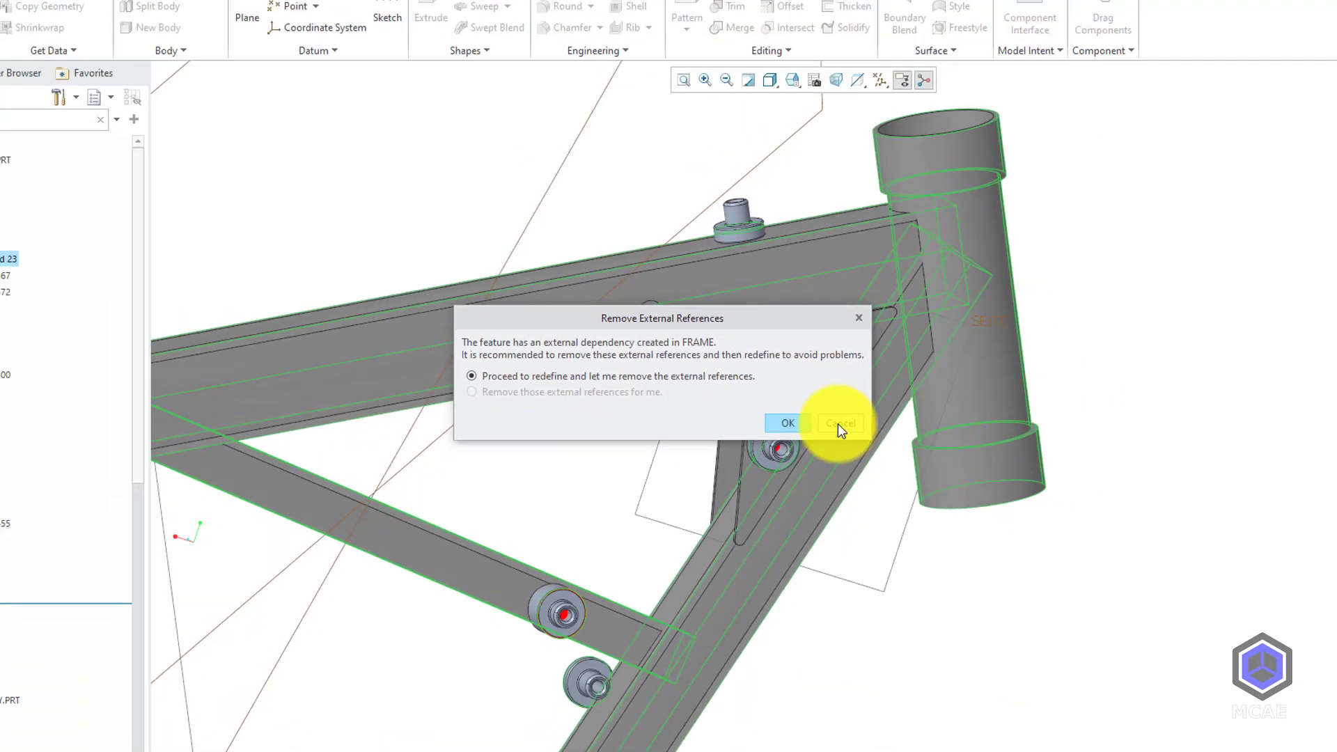
pyautogui.click(857, 434)
# Change the Update Control setting of Copy Geometry id 23.
pyautogui.rightClick(98, 278)
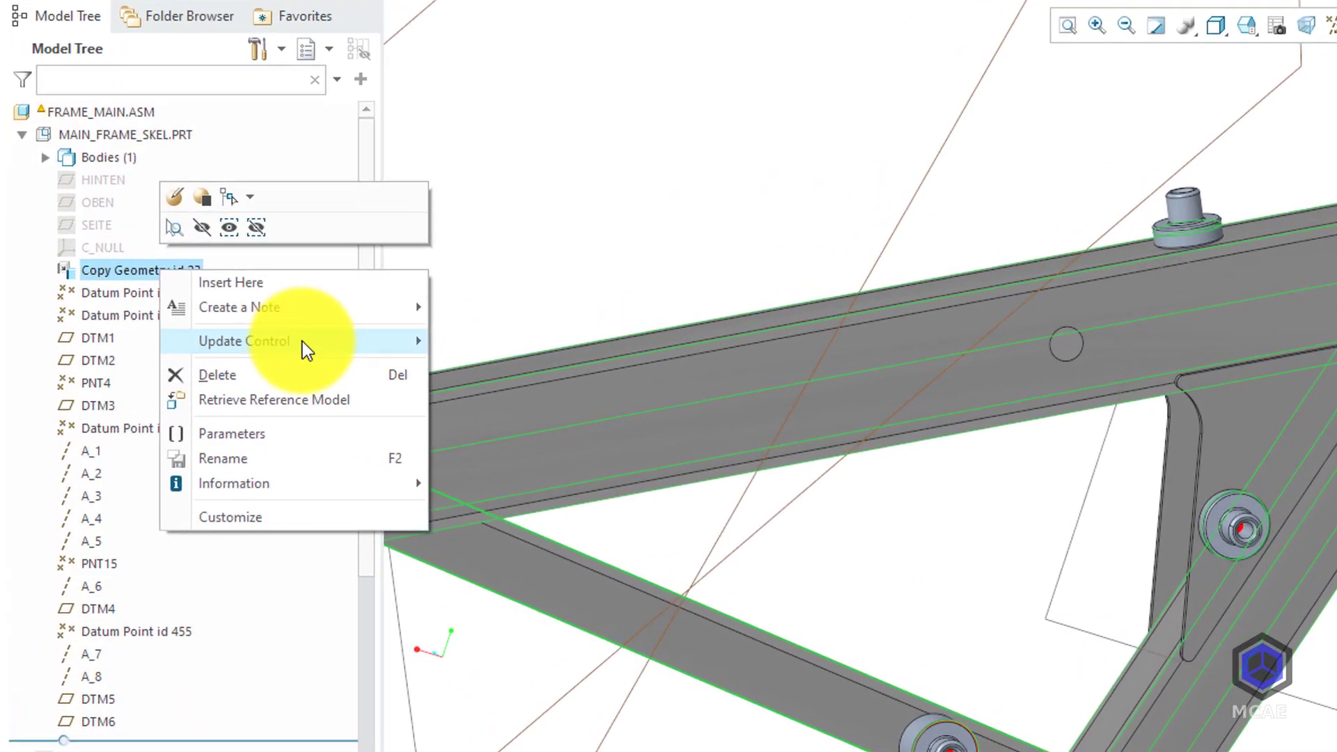
pyautogui.moveTo(302, 341)
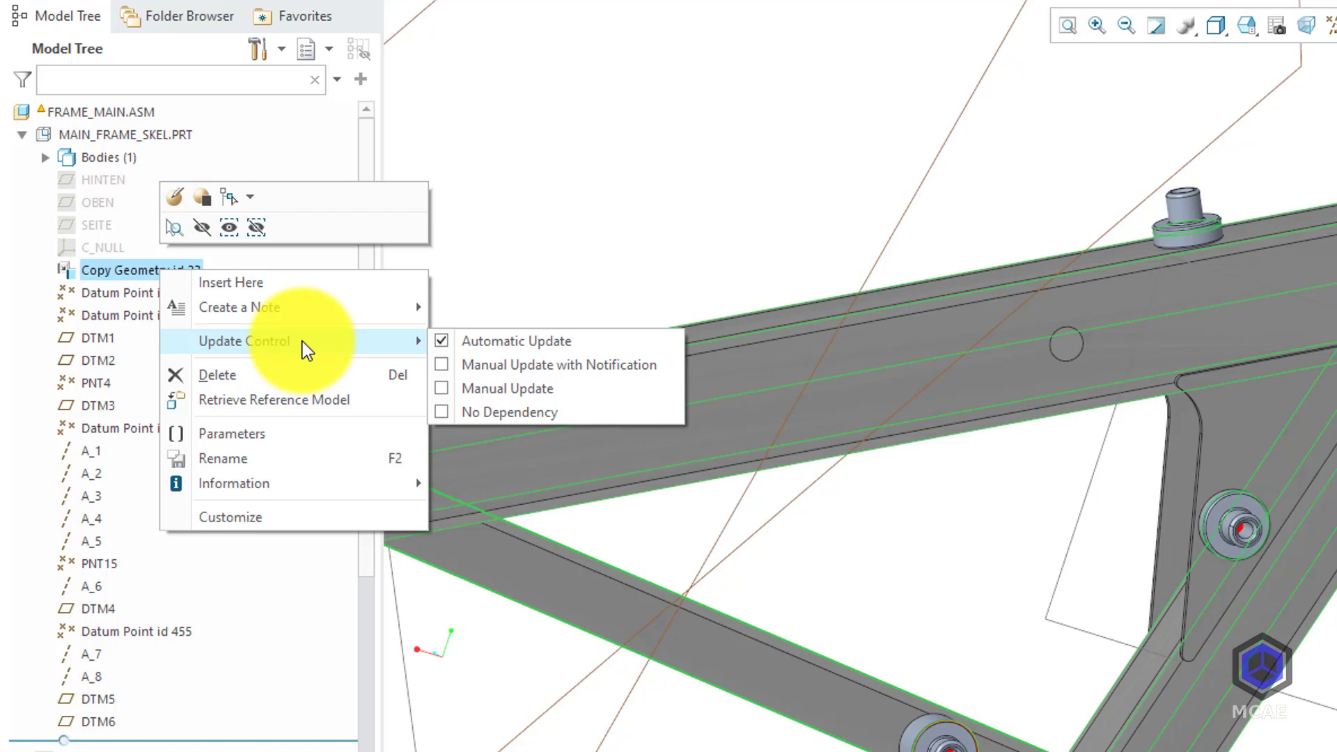
pyautogui.click(515, 369)
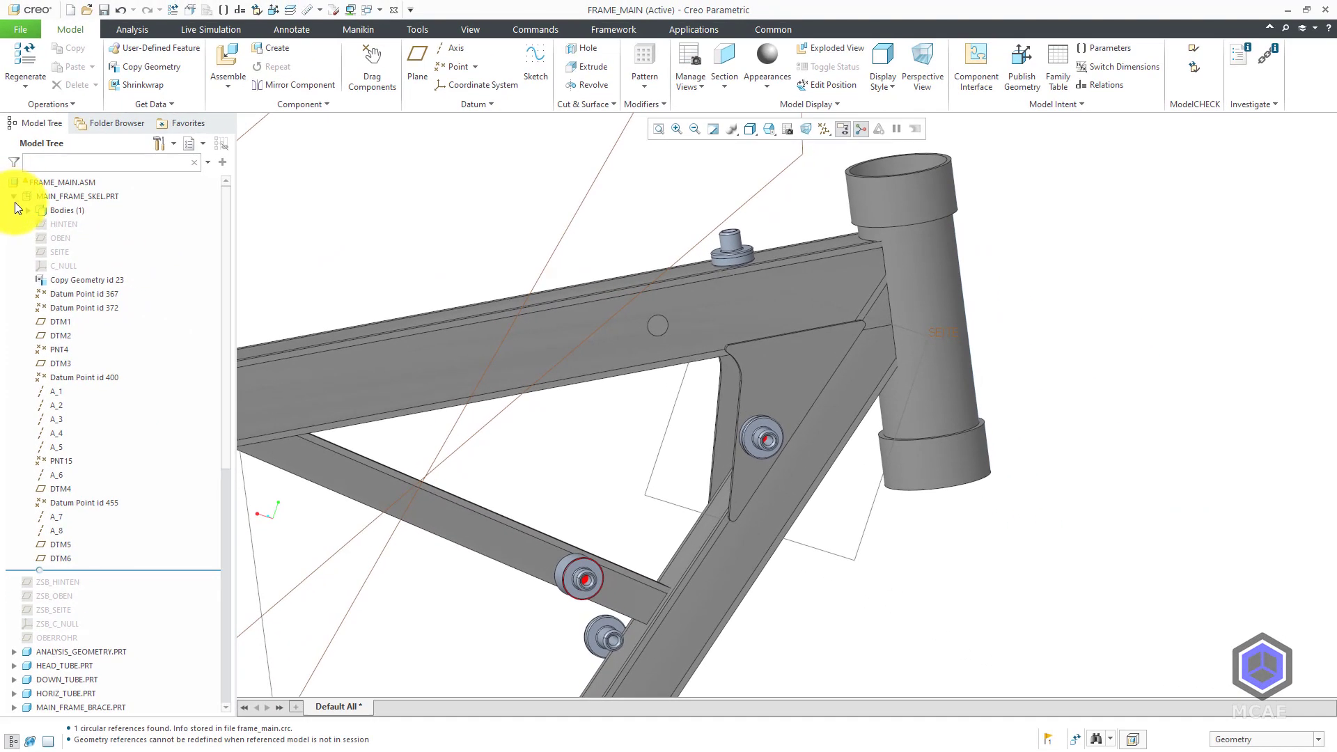
# Turn off datum plane display and collapse MAIN_FRAME_SKEL.PRT's feature list.
pyautogui.click(831, 130)
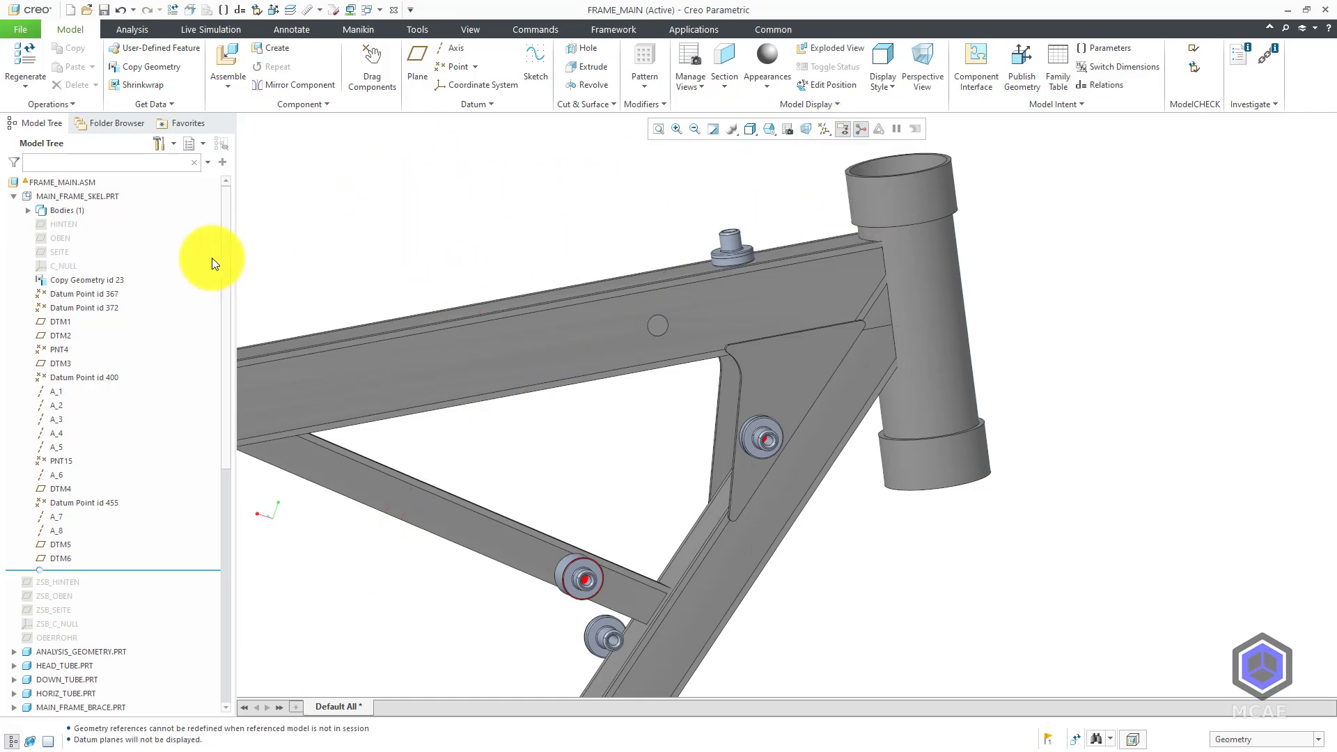
pyautogui.click(14, 198)
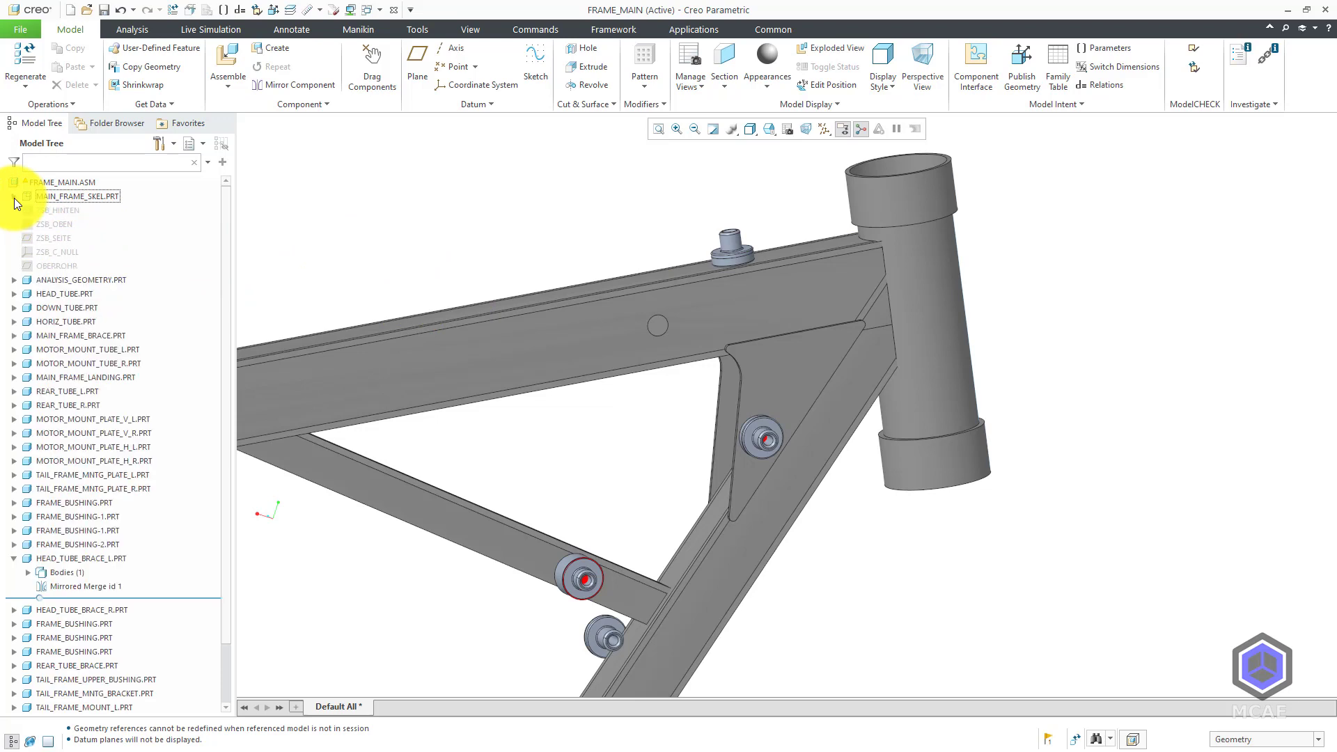
pyautogui.click(99, 561)
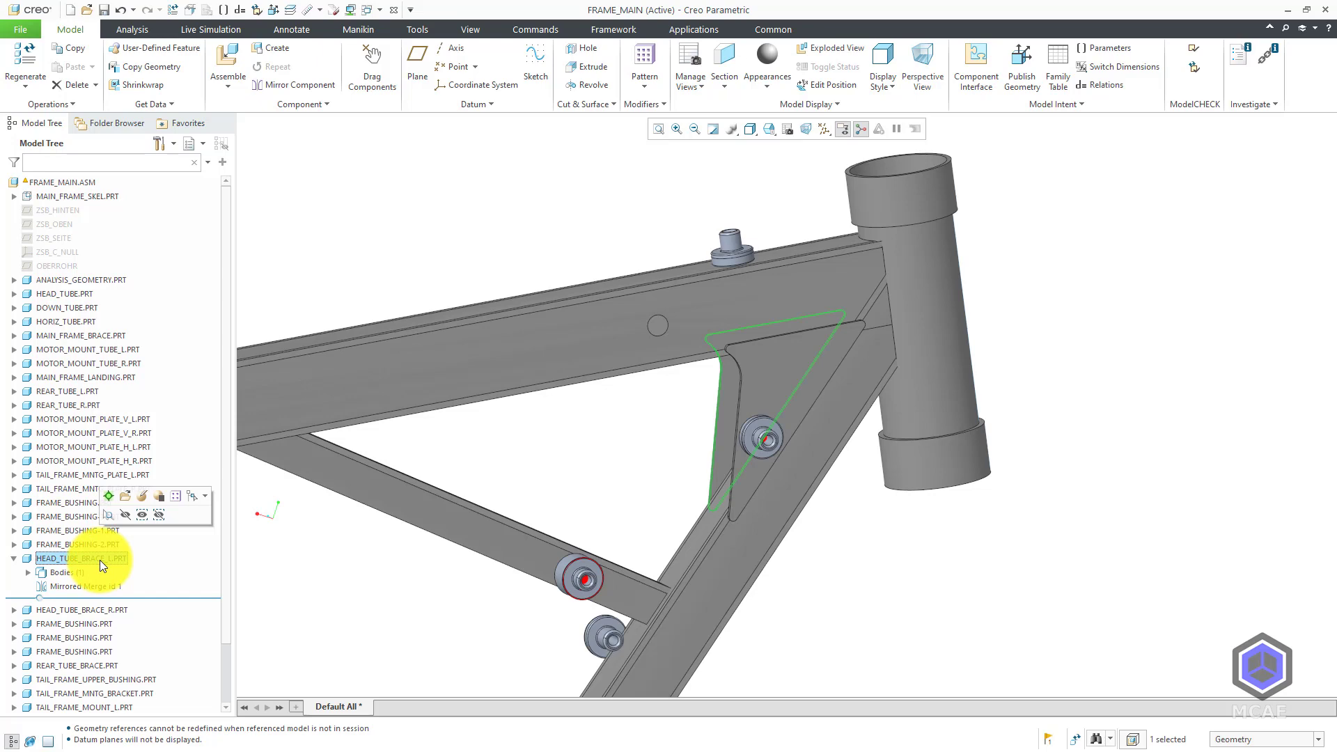
pyautogui.scroll(-5, 759, 353)
pyautogui.moveTo(782, 352); pyautogui.dragTo(901, 328, button='middle')
pyautogui.scroll(-3, 913, 329)
pyautogui.scroll(8, 632, 328)
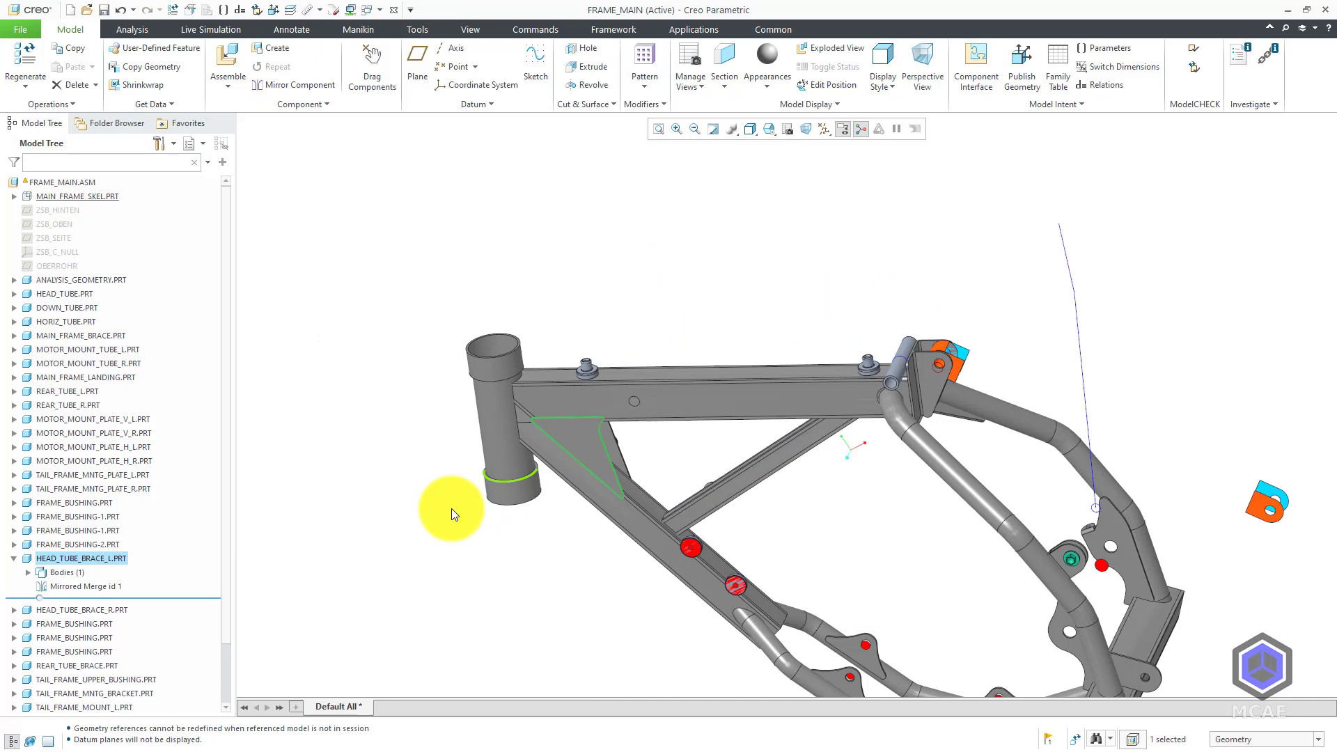
# Hide MAIN_FRAME_SKEL.PRT and select HEAD_TUBE_BRACE_L.PRT.
pyautogui.rightClick(66, 196)
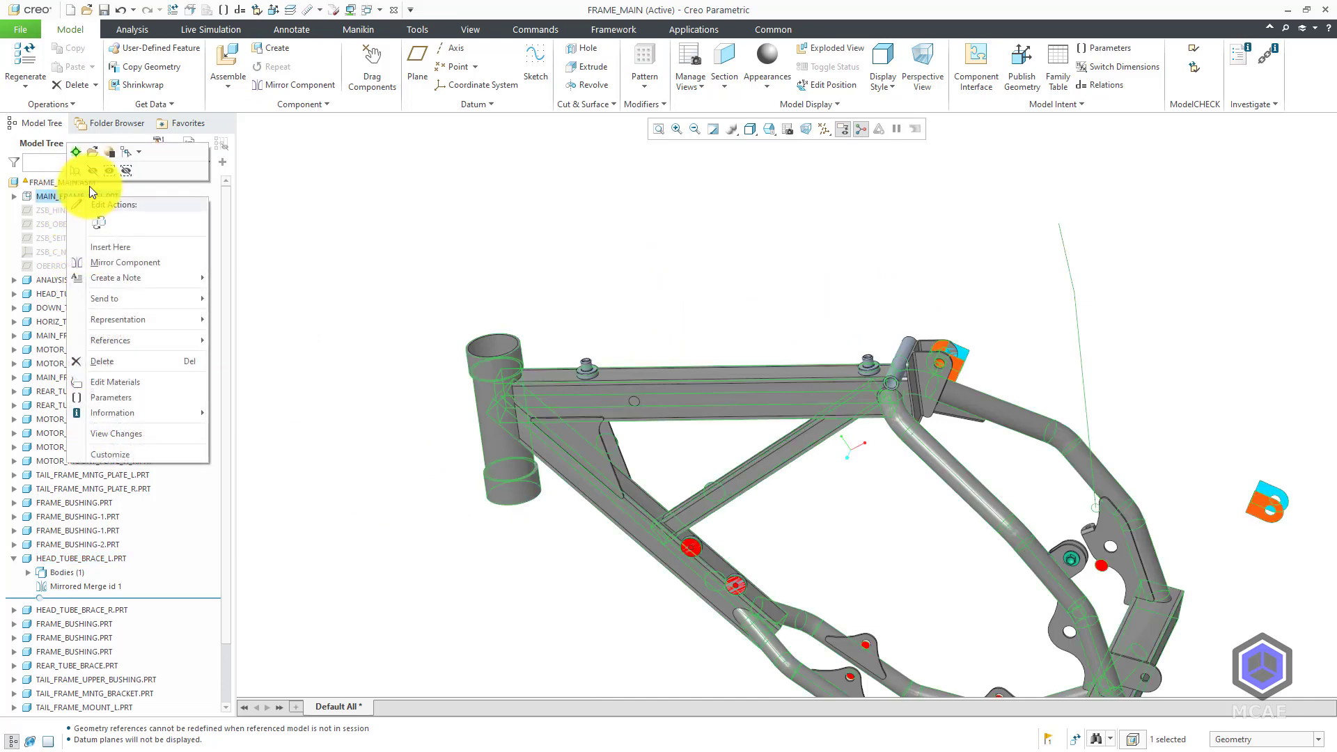
pyautogui.click(92, 171)
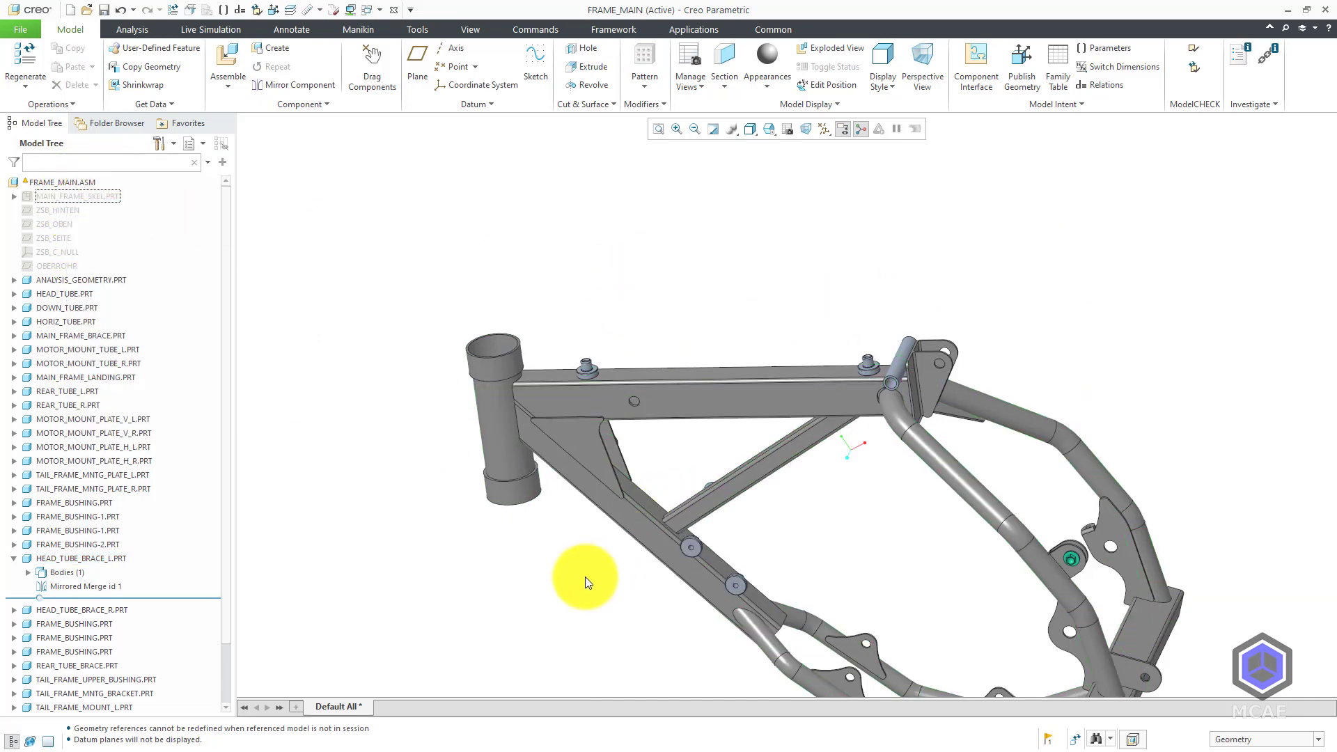
pyautogui.scroll(3, 538, 537)
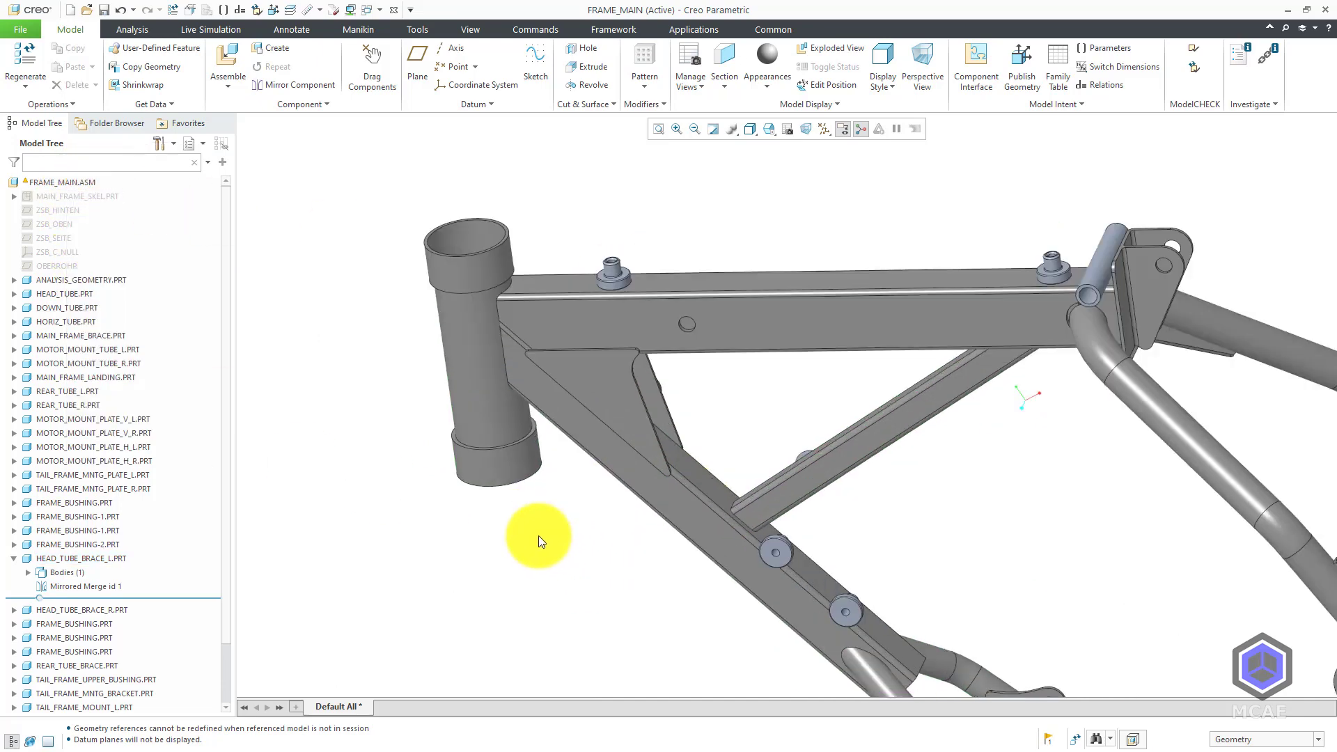
pyautogui.click(75, 559)
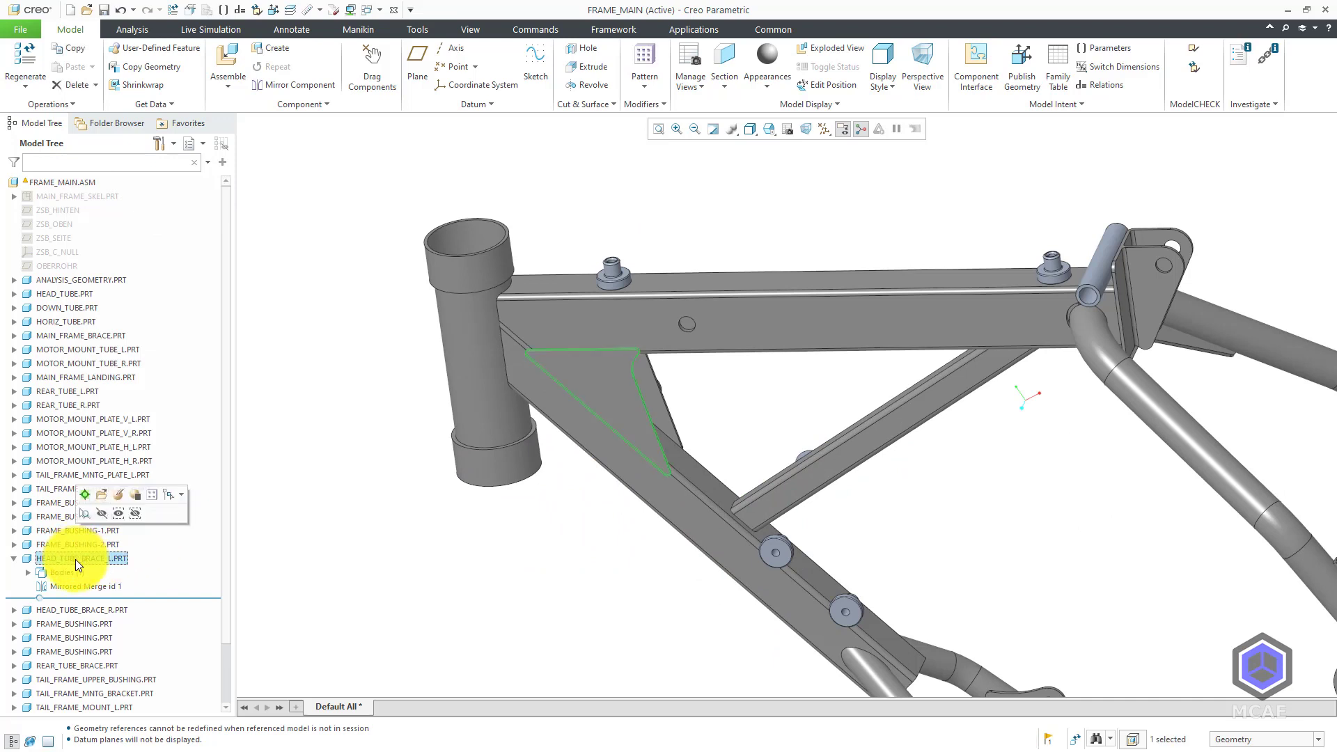
# Delete HEAD_TUBE_BRACE_L.PRT, suspending its external child Mirrored Merge id 1, then view the whole frame.
pyautogui.rightClick(75, 558)
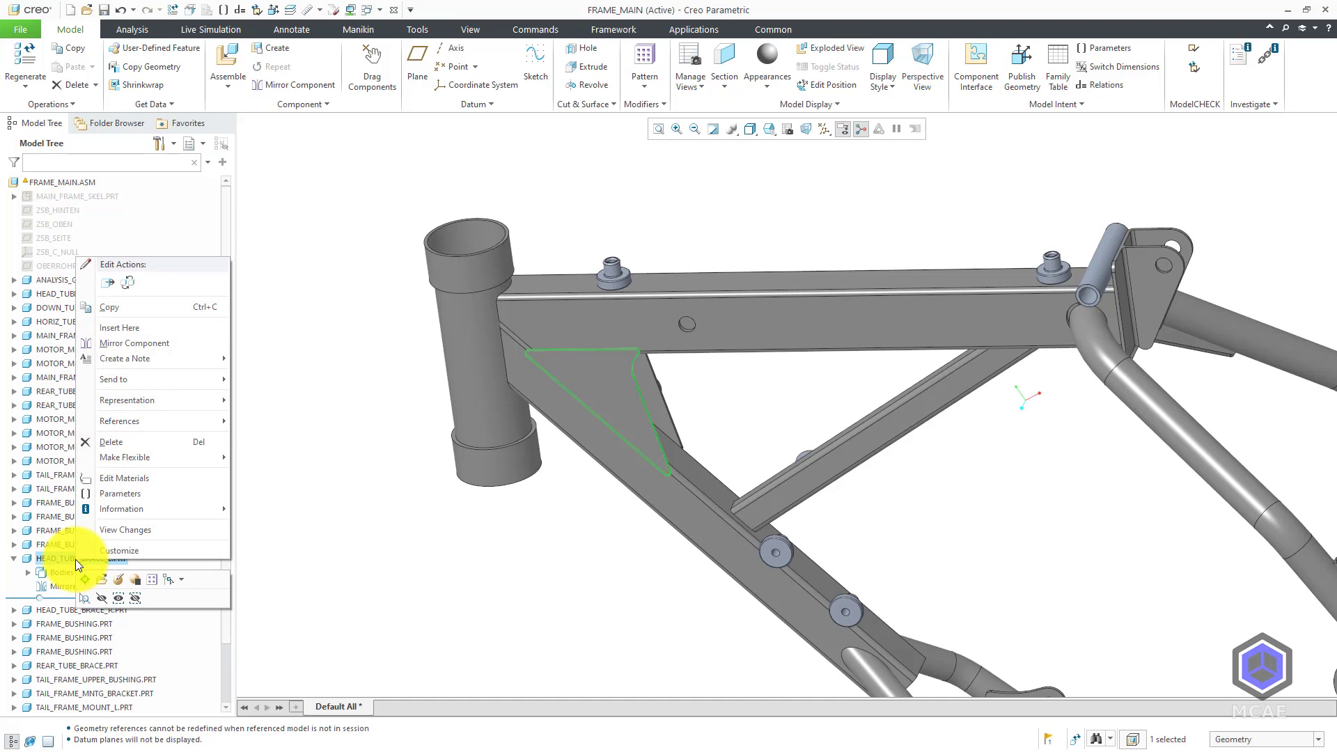
pyautogui.click(139, 440)
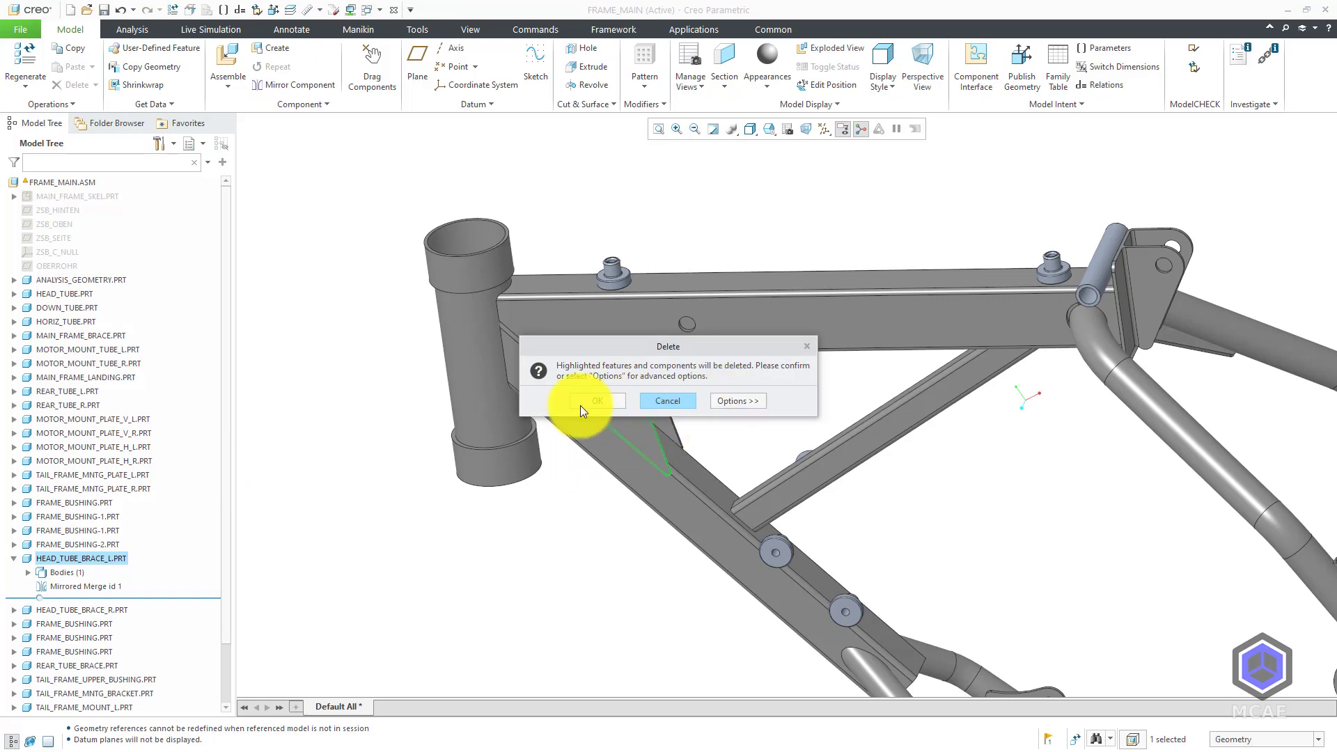
pyautogui.click(744, 401)
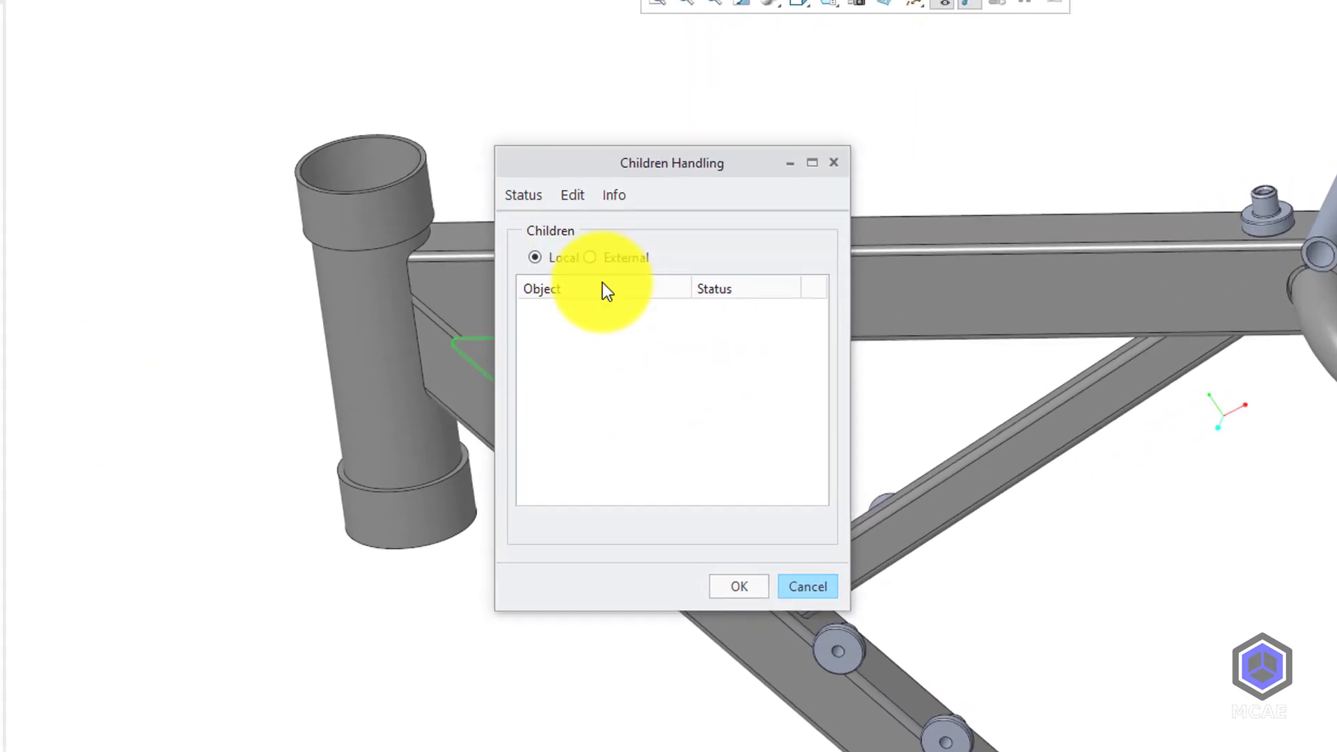
pyautogui.click(619, 281)
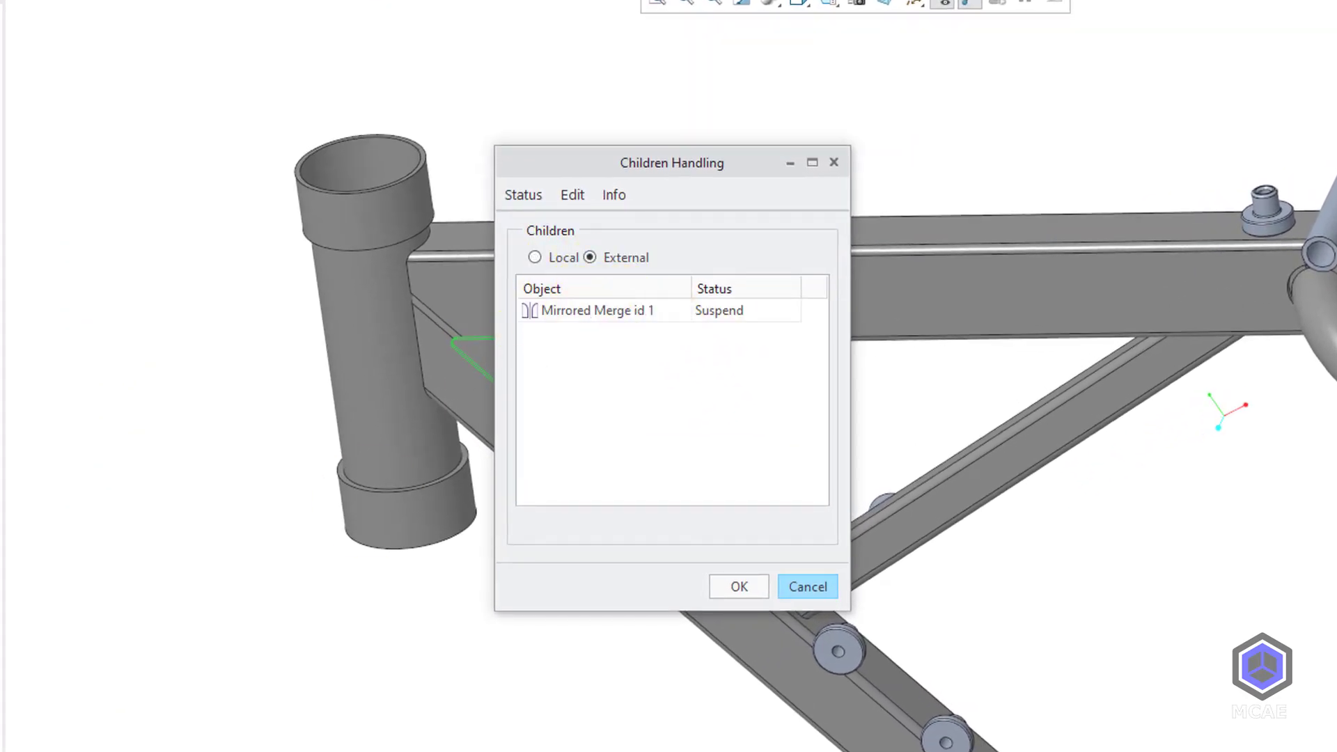
pyautogui.click(739, 586)
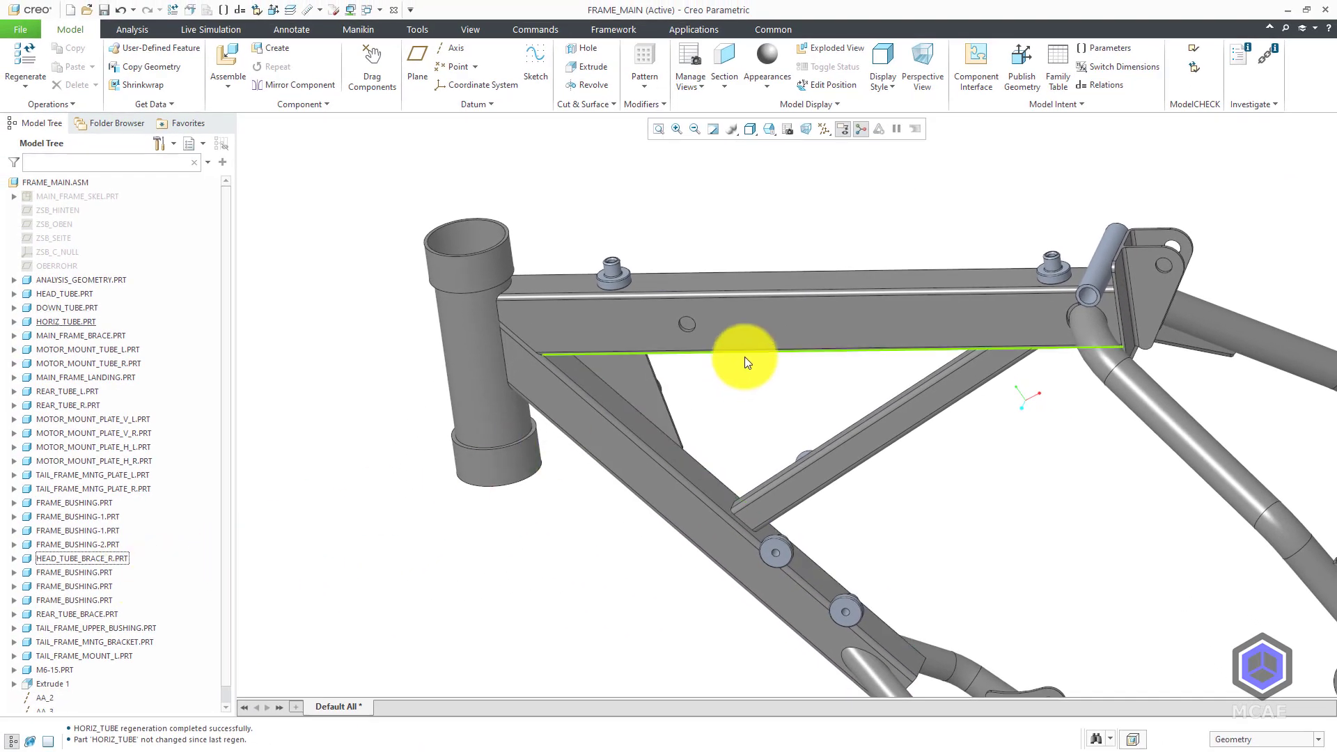
pyautogui.scroll(-3, 729, 382)
pyautogui.moveTo(729, 381)
pyautogui.mouseDown(button='middle')
pyautogui.moveTo(683, 362)
pyautogui.moveTo(531, 373)
pyautogui.moveTo(592, 365)
pyautogui.moveTo(674, 386)
pyautogui.mouseUp(button='middle')
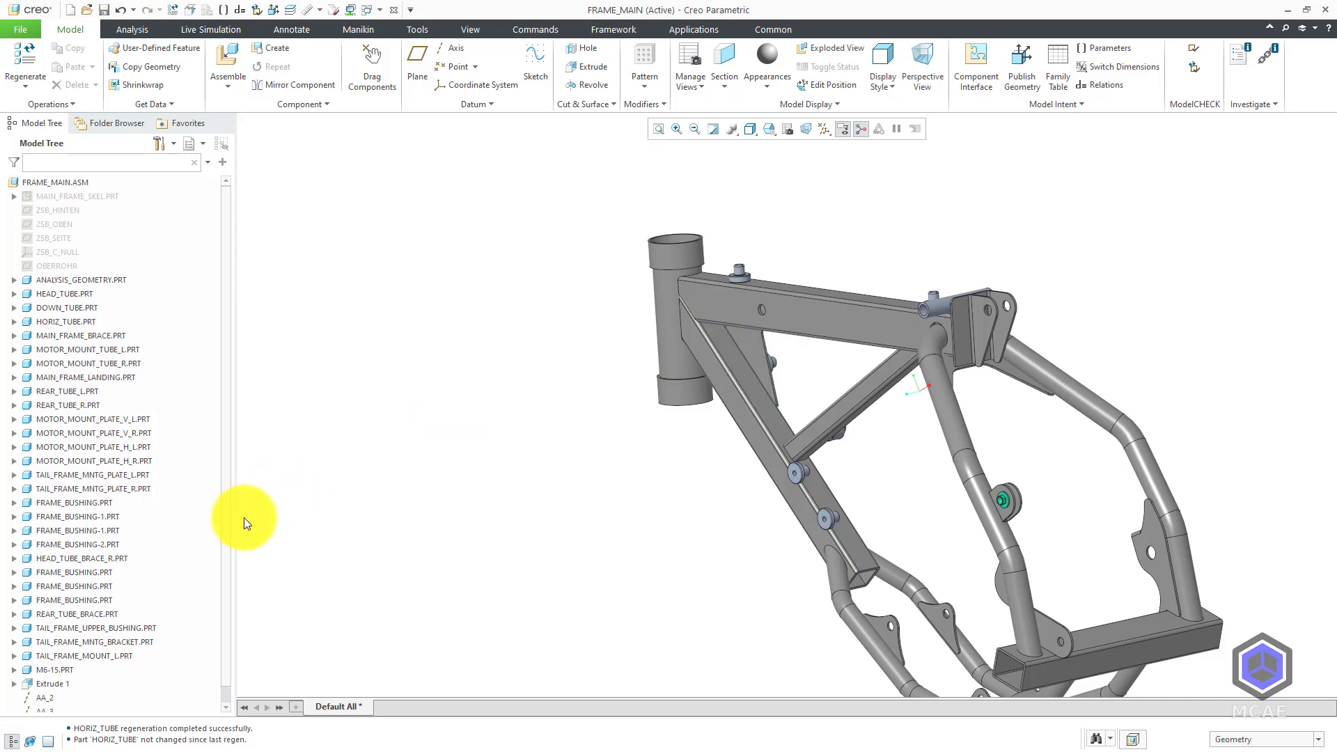
# Replace HEAD_TUBE_BRACE_R.PRT by copy with a new part named head_tube_brace.
pyautogui.click(86, 558)
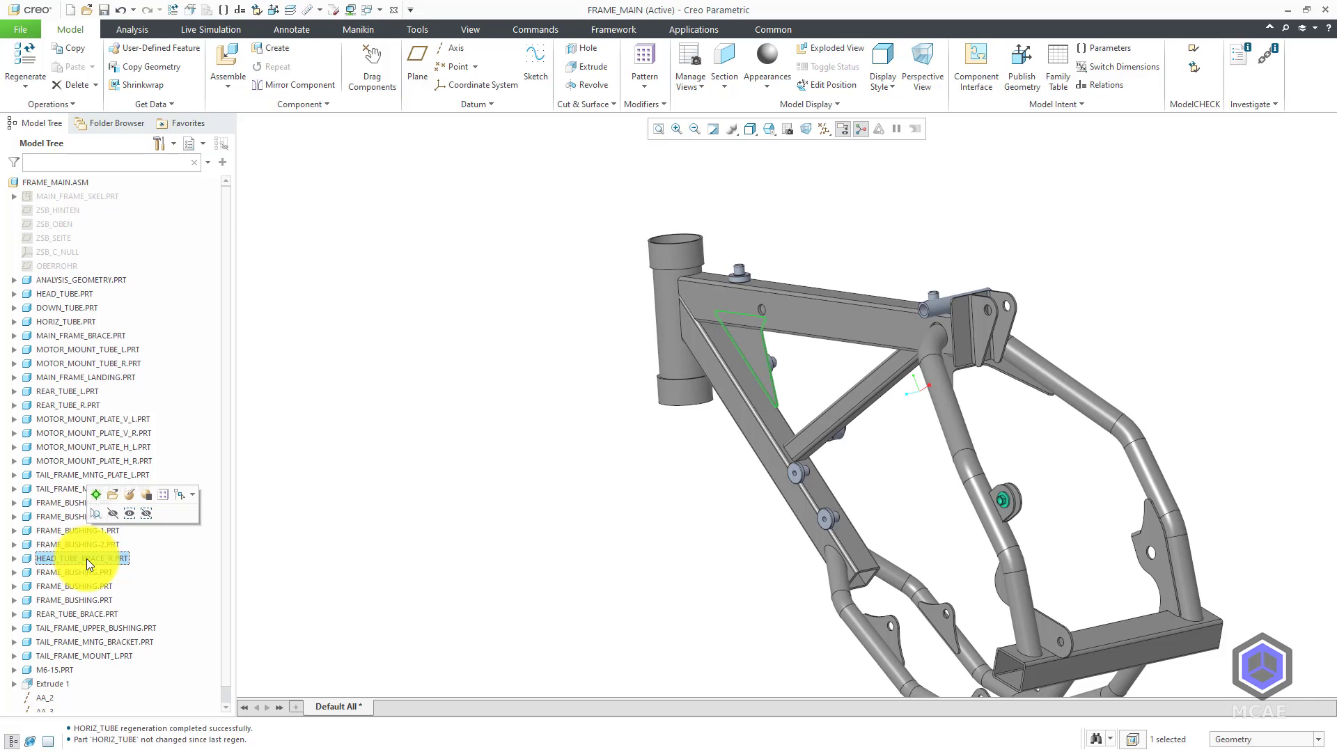
pyautogui.rightClick(97, 562)
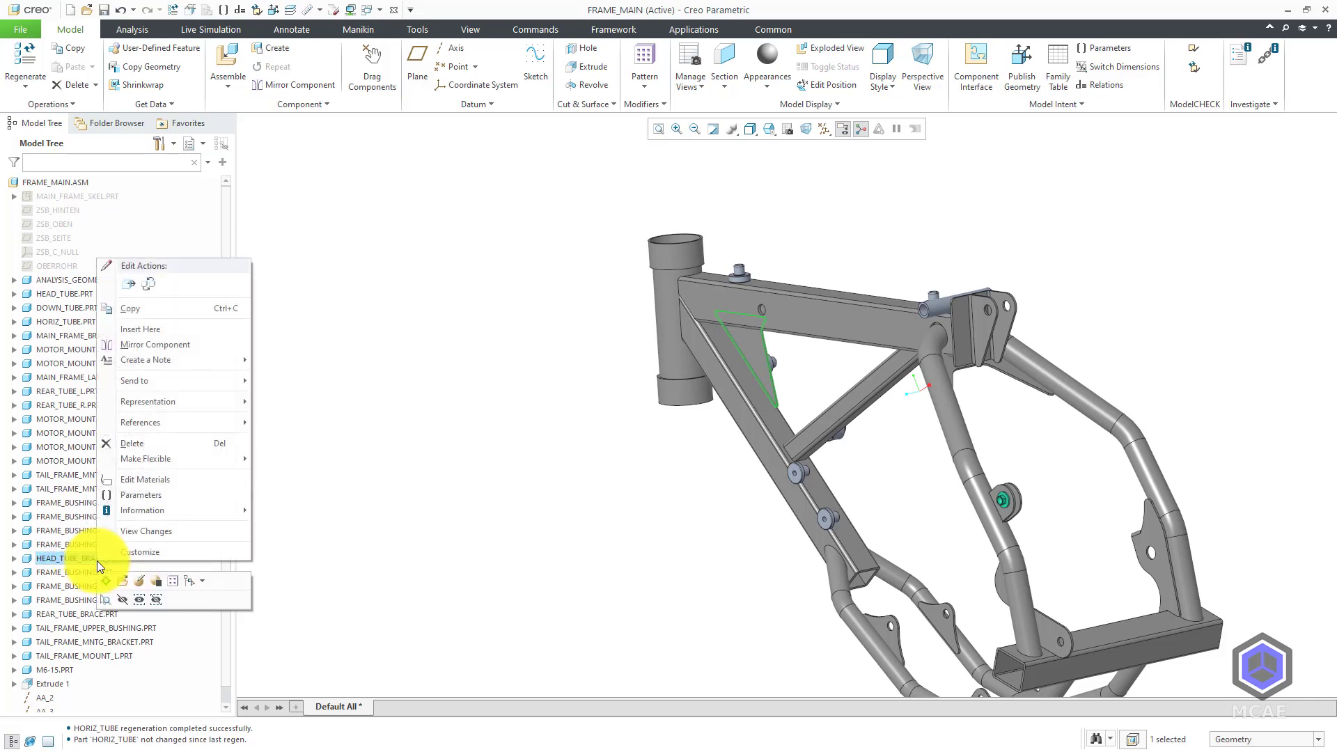
pyautogui.click(151, 283)
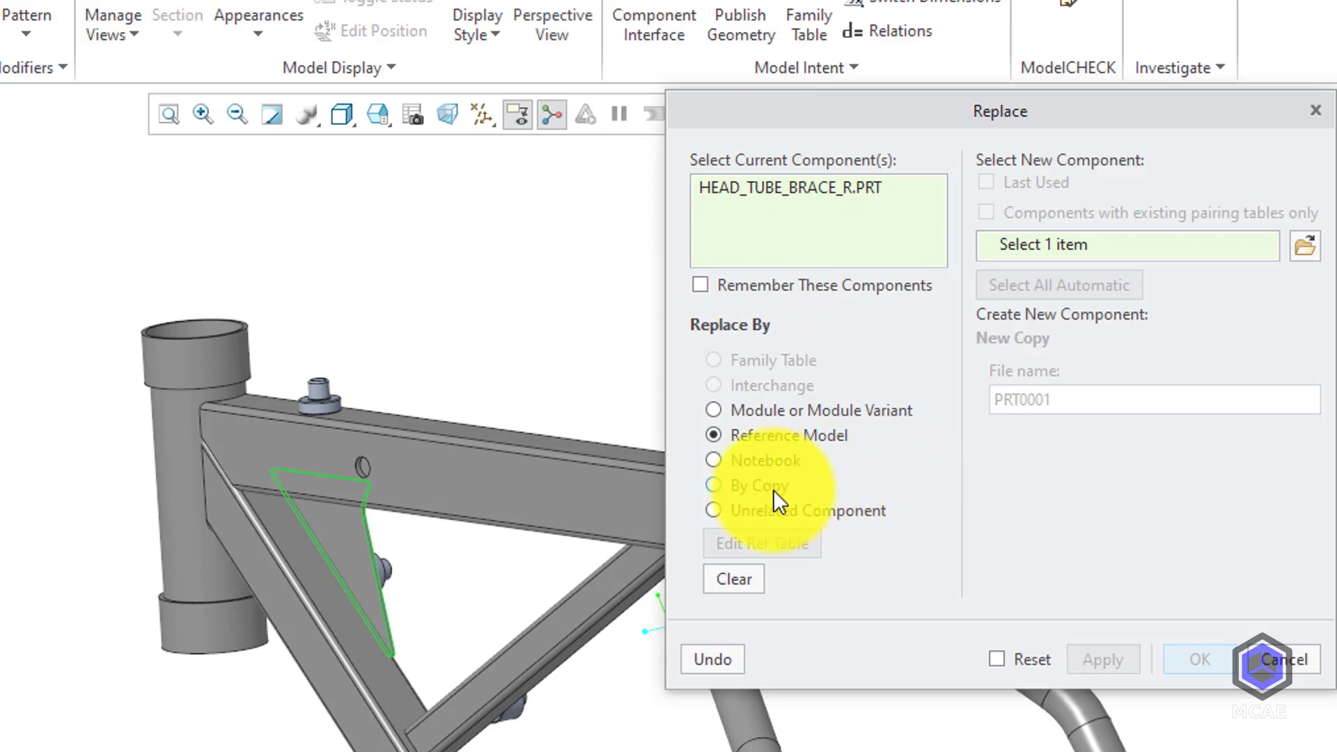
pyautogui.click(713, 485)
pyautogui.click(1072, 397)
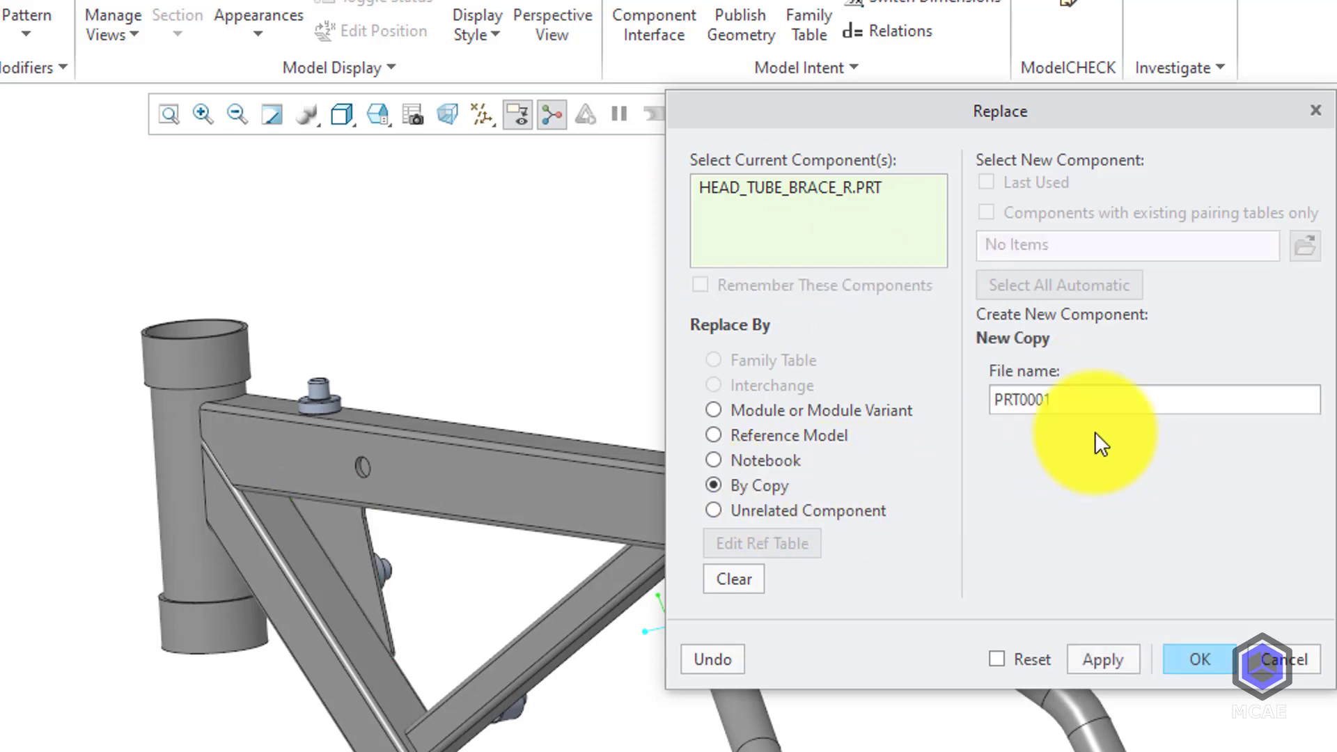
pyautogui.doubleClick(1084, 395)
pyautogui.write('h')
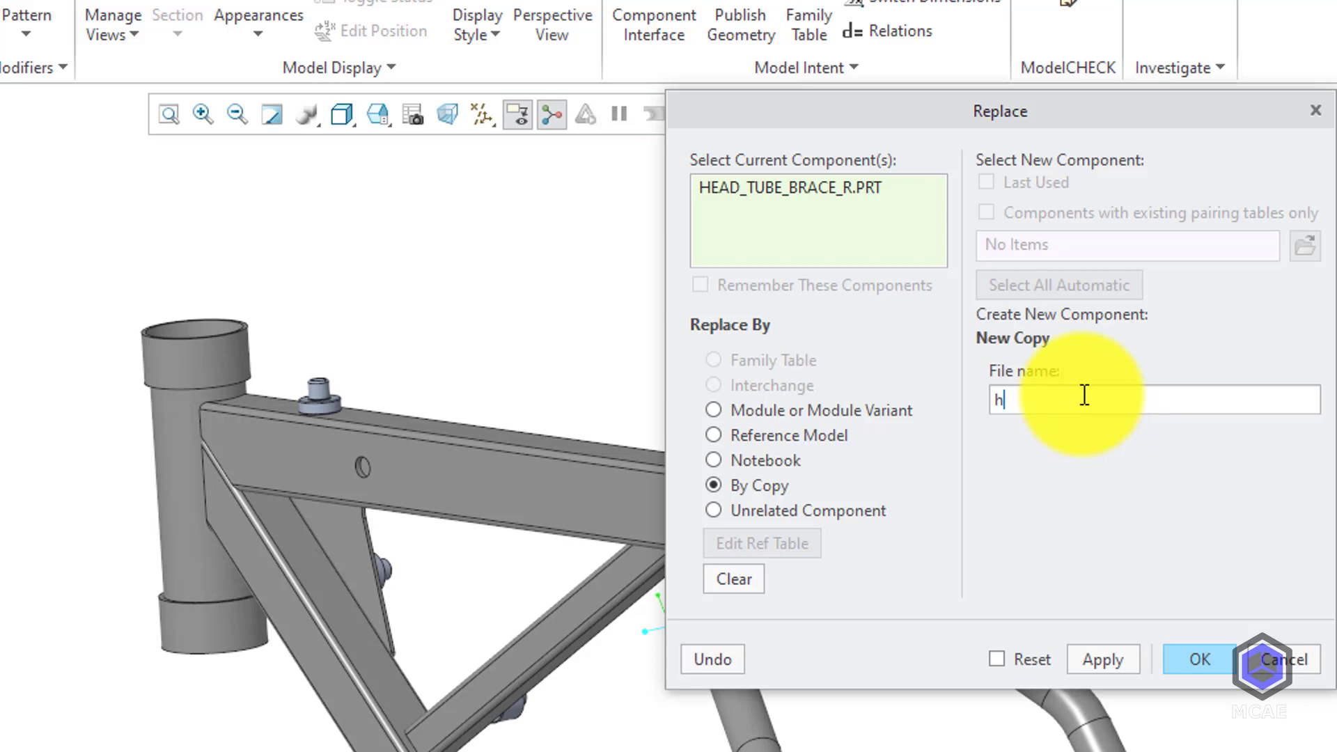
pyautogui.write('ead_tube_brace')
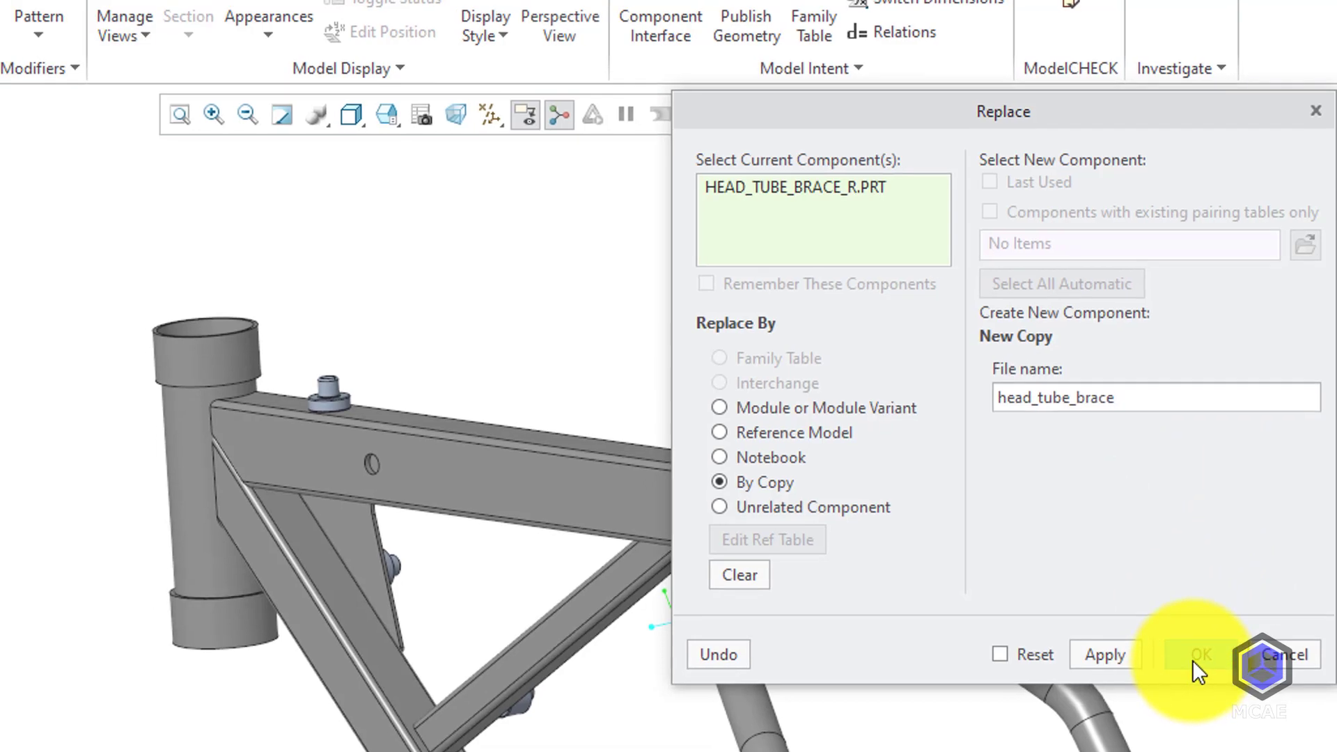
pyautogui.click(1193, 658)
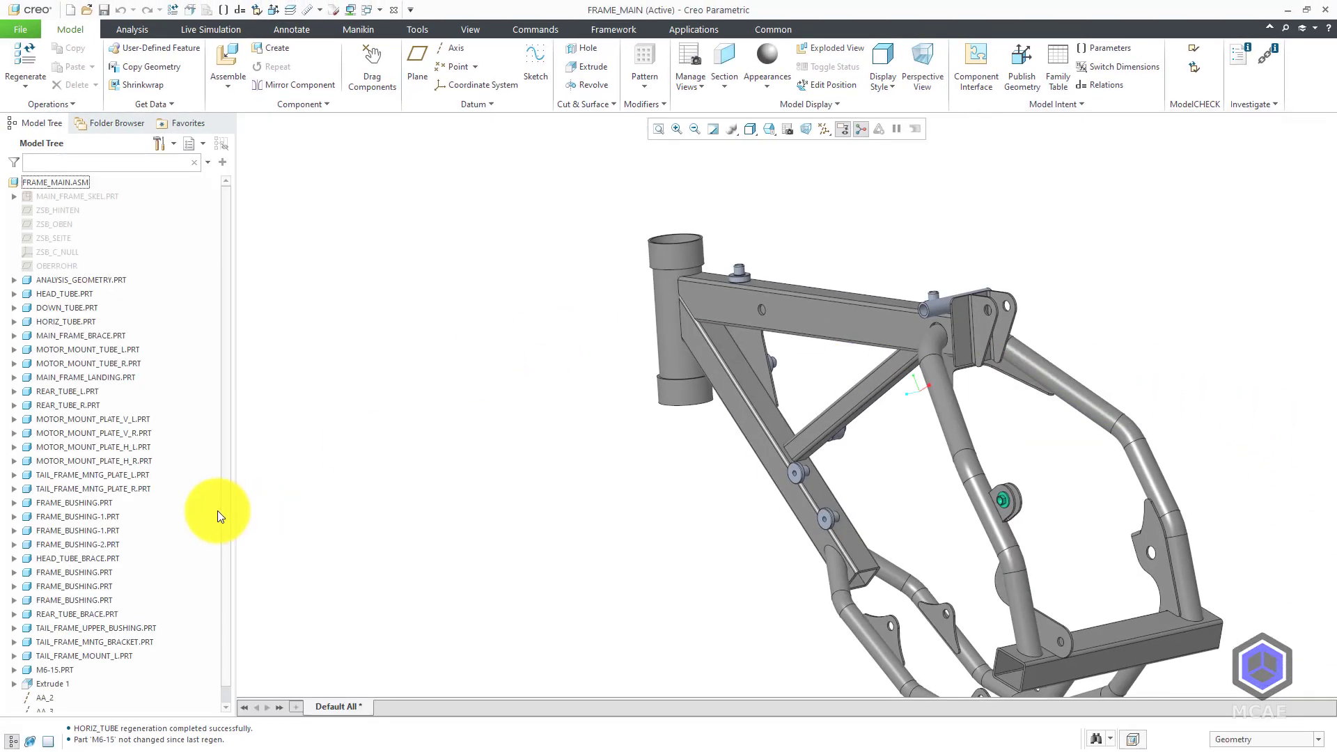
# Select HEAD_TUBE_BRACE.PRT and orbit and zoom in on it beside the head tube.
pyautogui.click(106, 558)
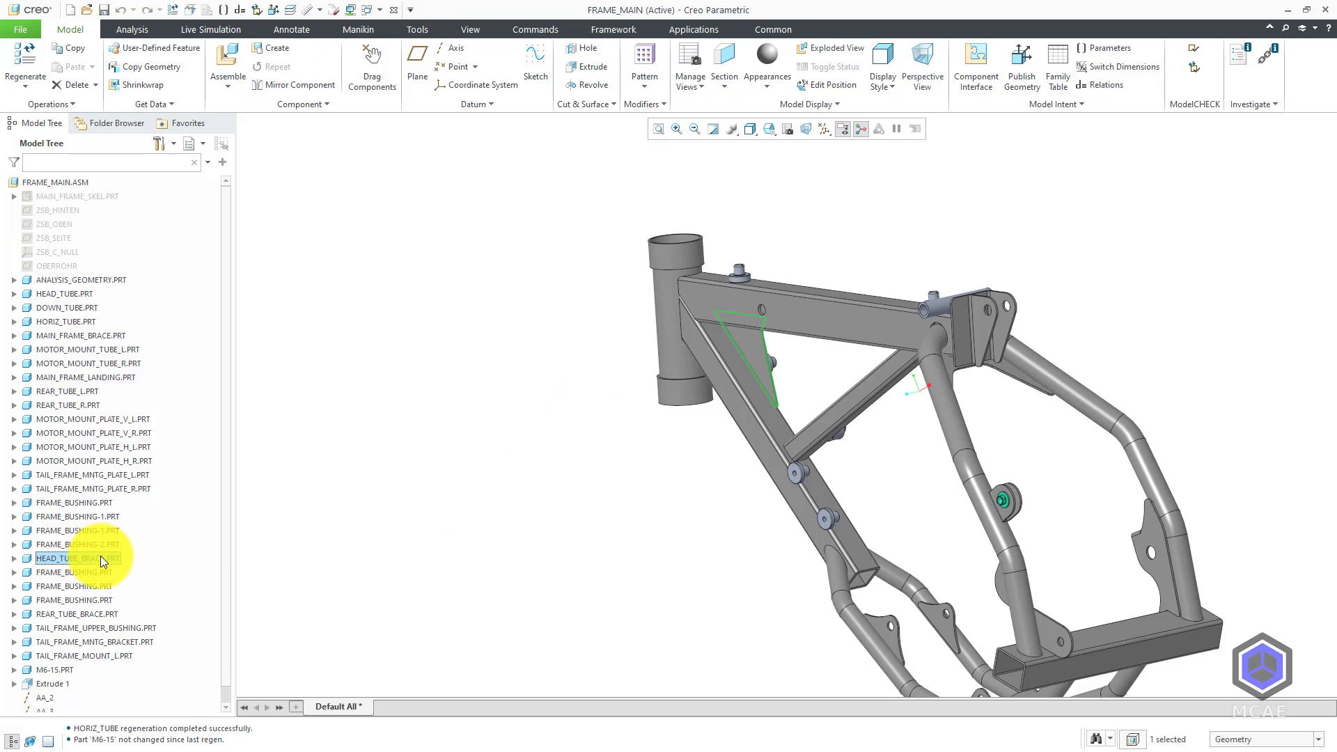
pyautogui.moveTo(761, 314); pyautogui.dragTo(606, 338, button='middle')
pyautogui.scroll(5, 1302, 358)
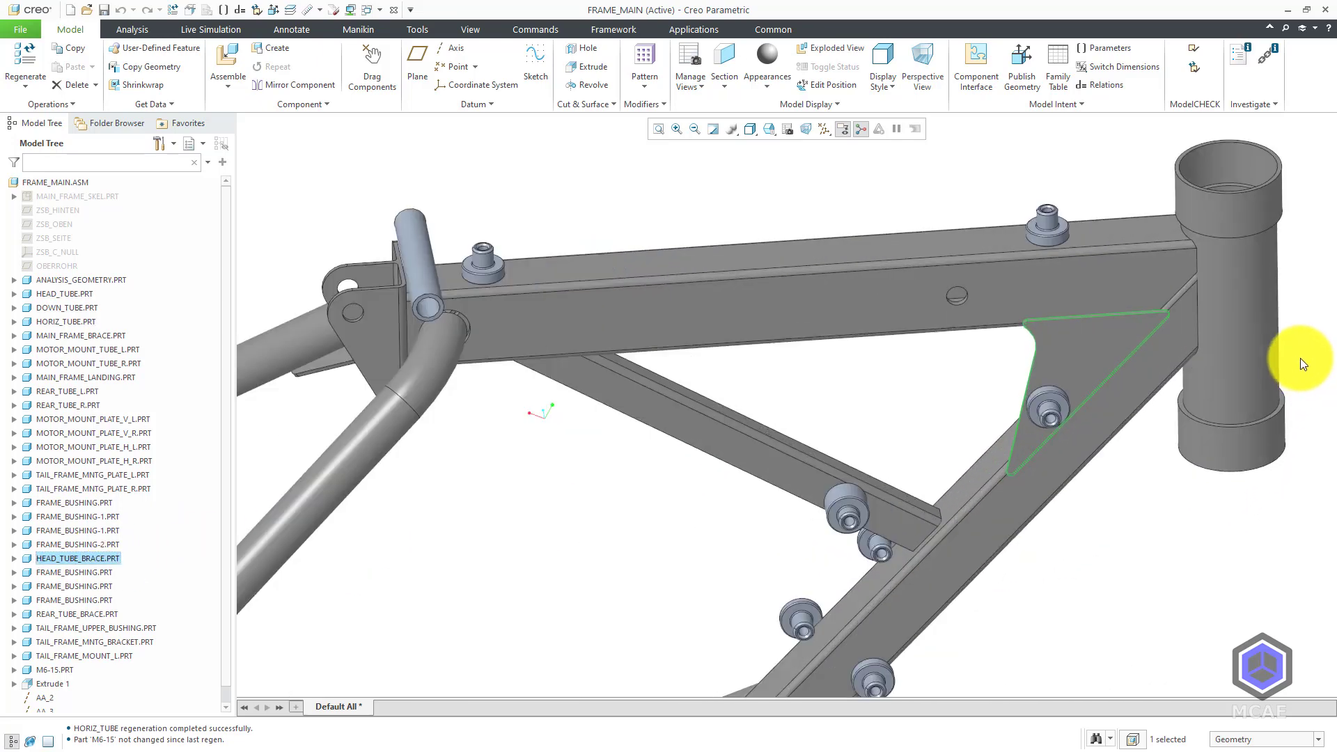
pyautogui.scroll(2, 1297, 357)
pyautogui.scroll(2, 1297, 357)
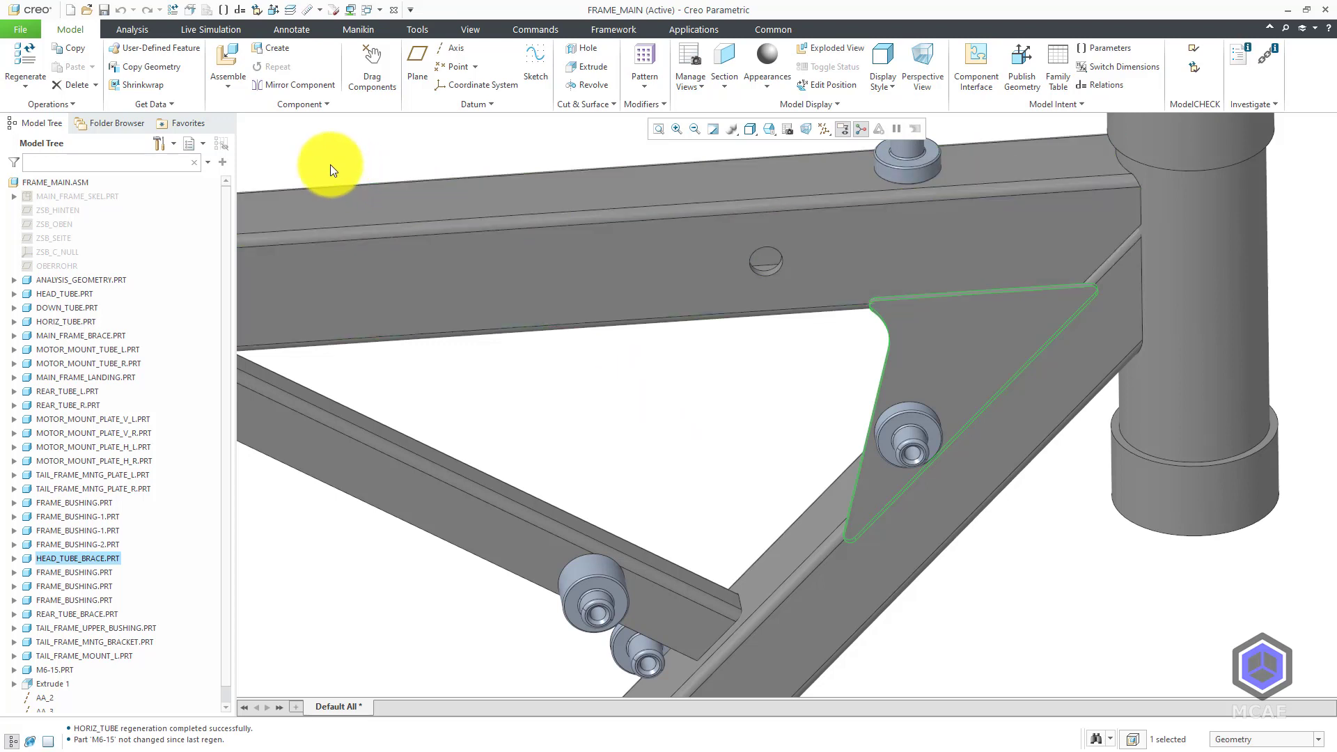
# Measure the distance from the HORIZ_TUBE face to the brace surface: 35 mm.
pyautogui.click(145, 28)
pyautogui.click(408, 92)
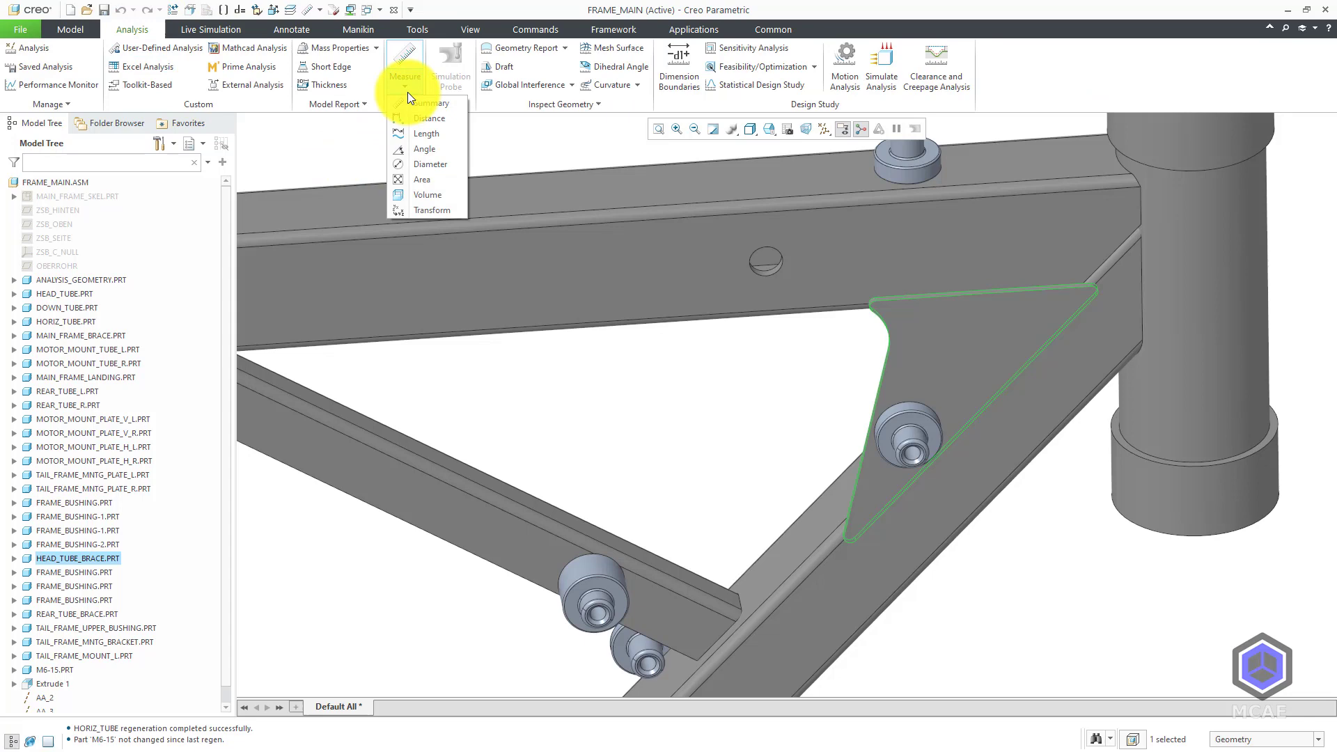
pyautogui.click(429, 116)
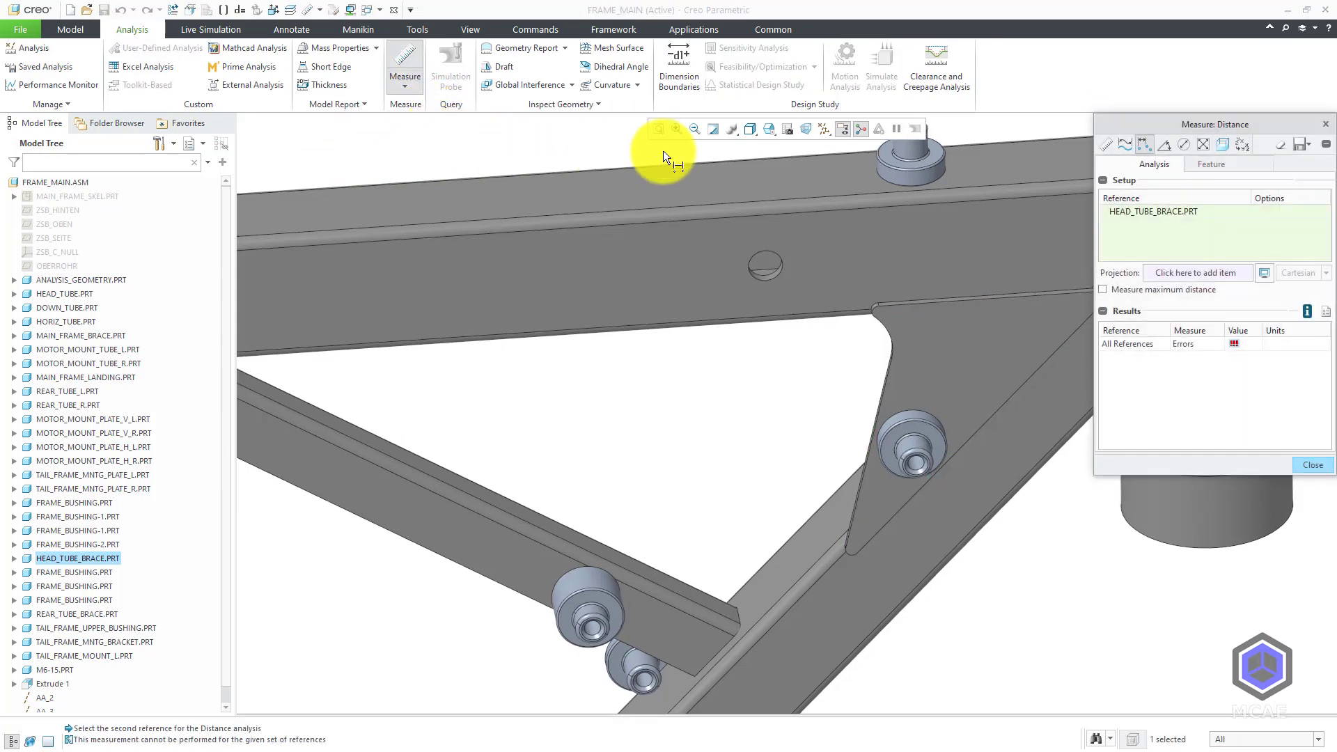
pyautogui.click(834, 173)
pyautogui.scroll(5, 1004, 254)
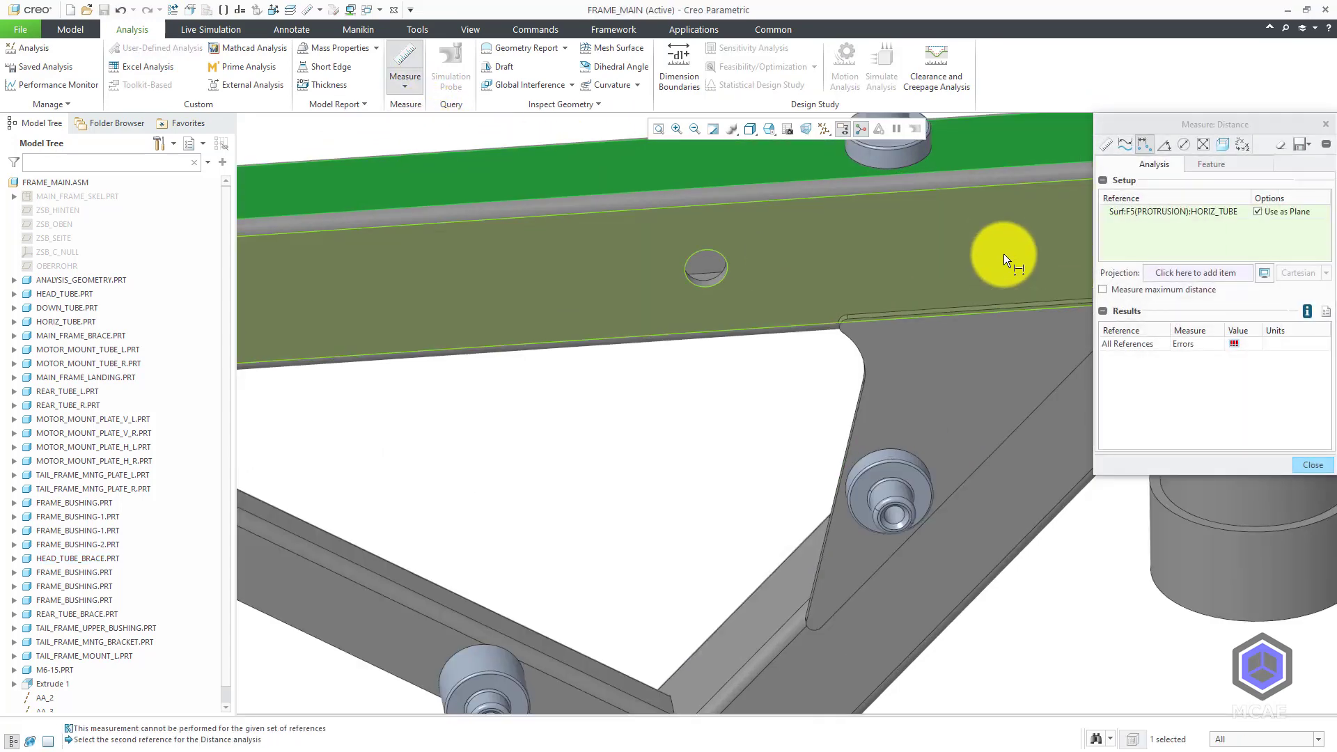
pyautogui.scroll(2, 861, 347)
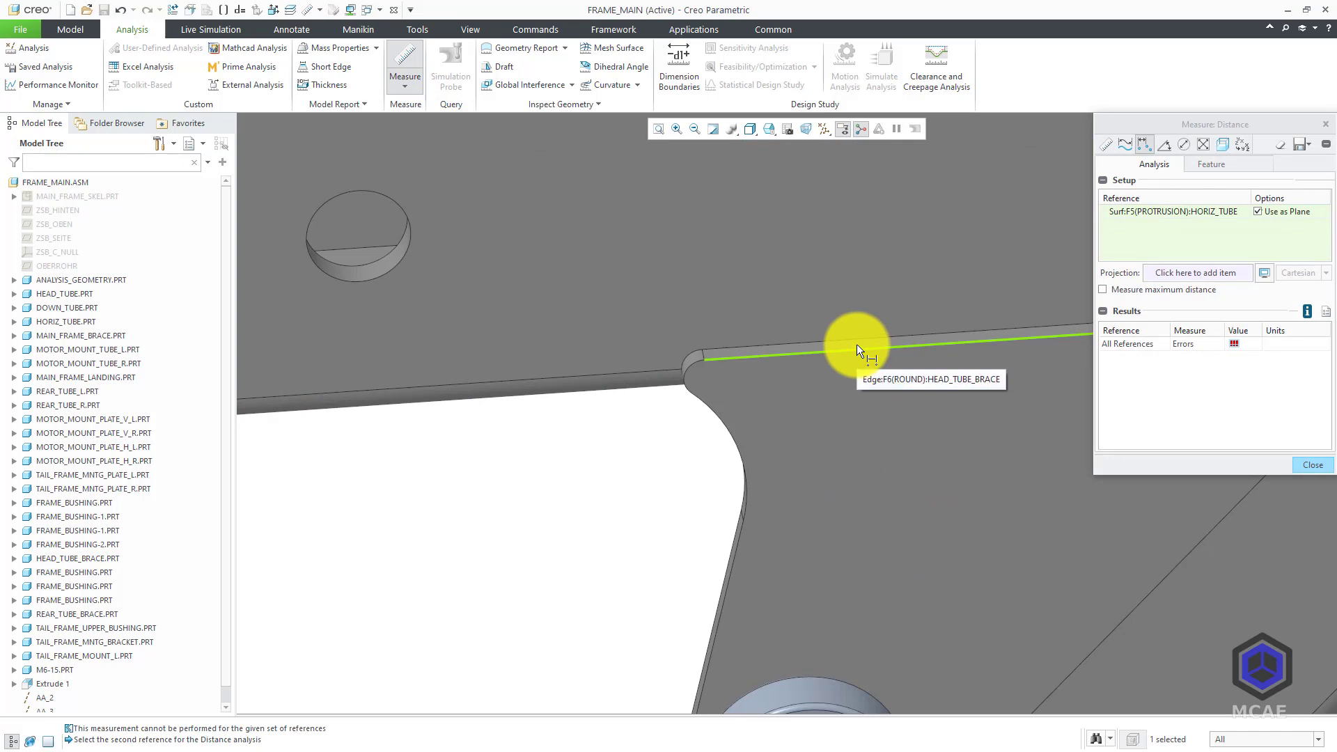
pyautogui.scroll(1, 855, 341)
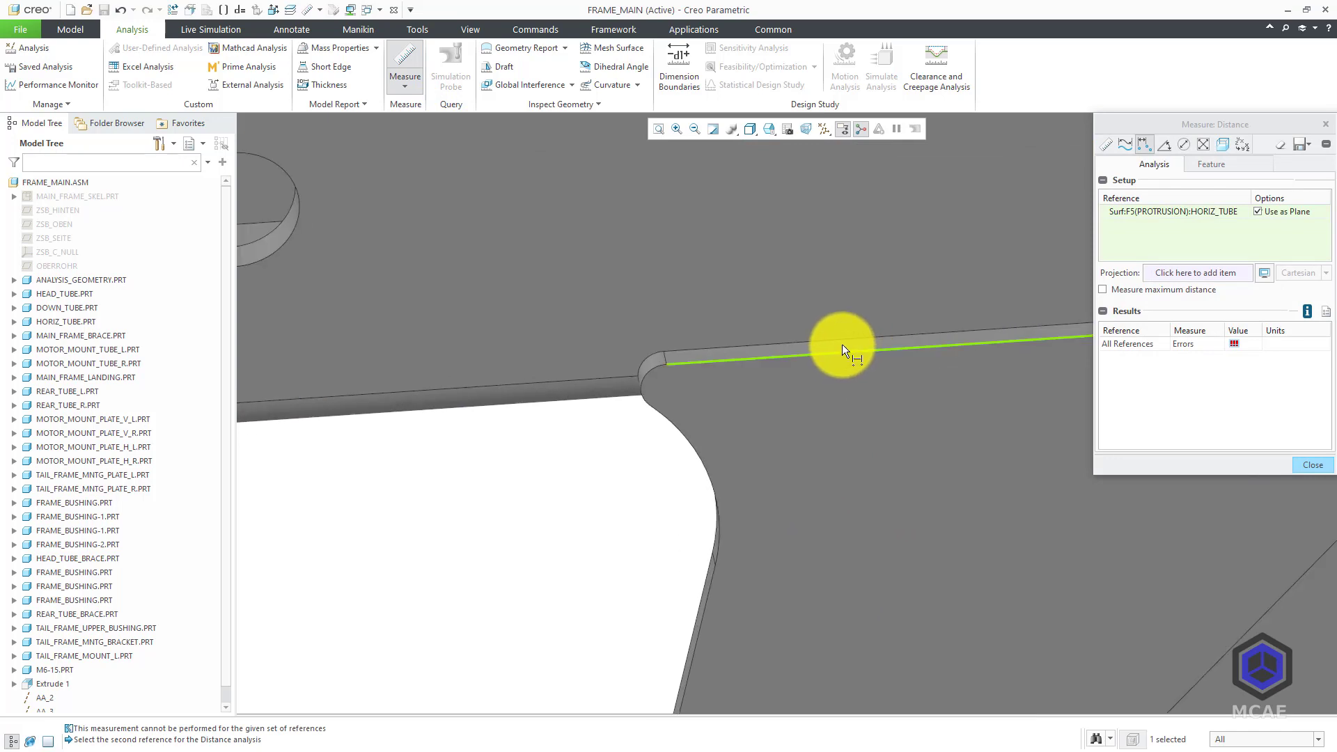
pyautogui.click(1267, 739)
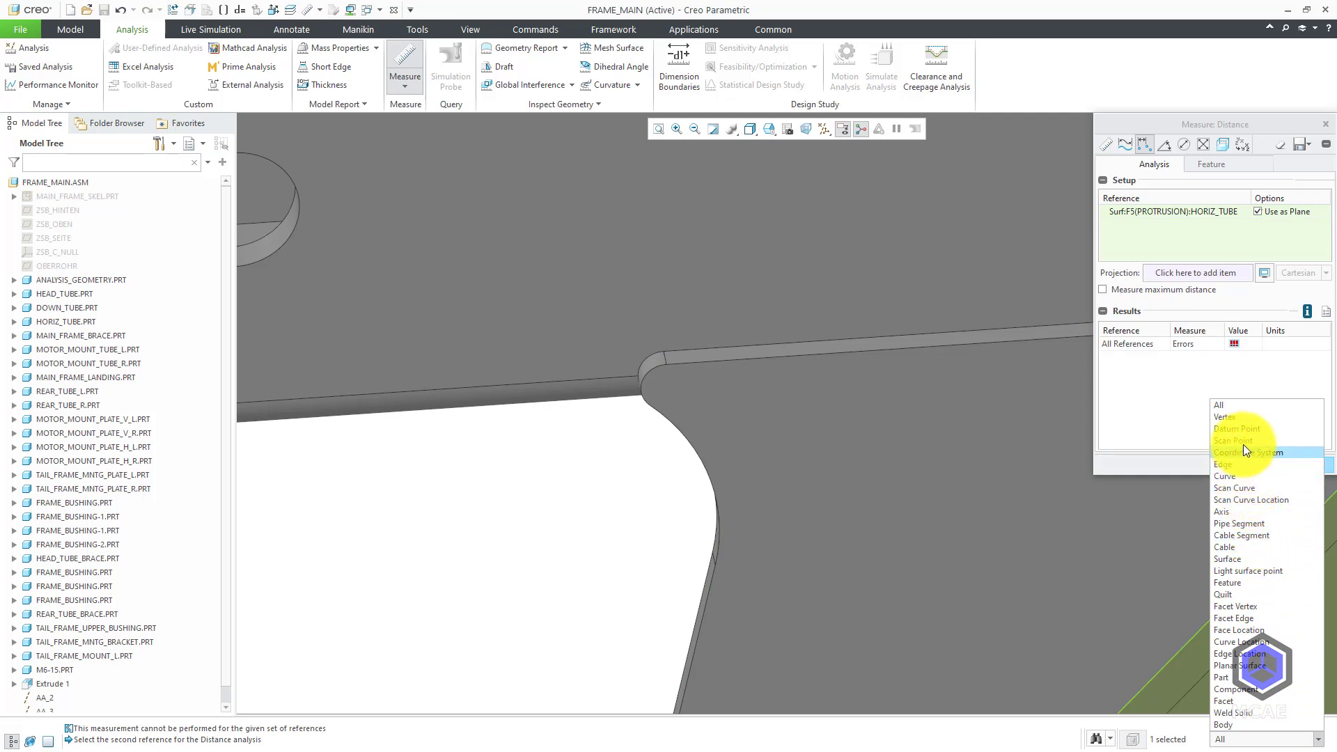
pyautogui.click(1250, 558)
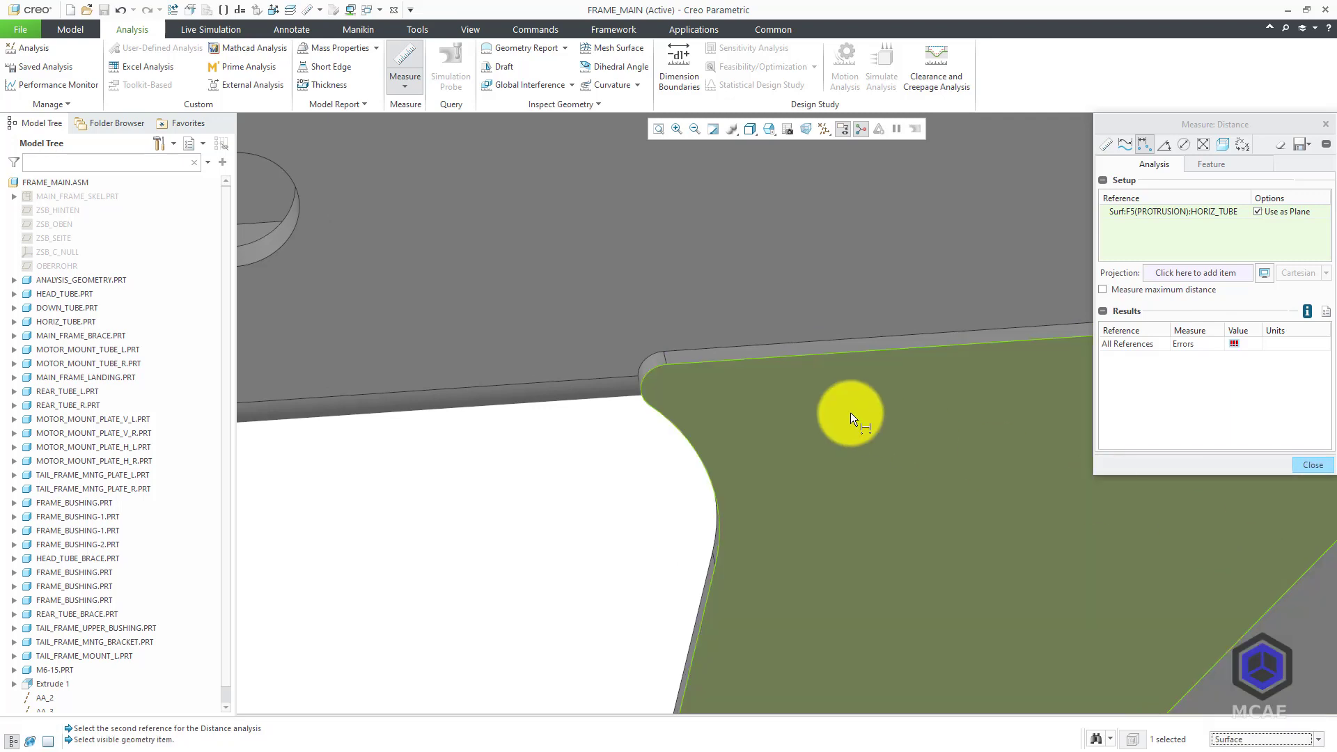
pyautogui.click(799, 350)
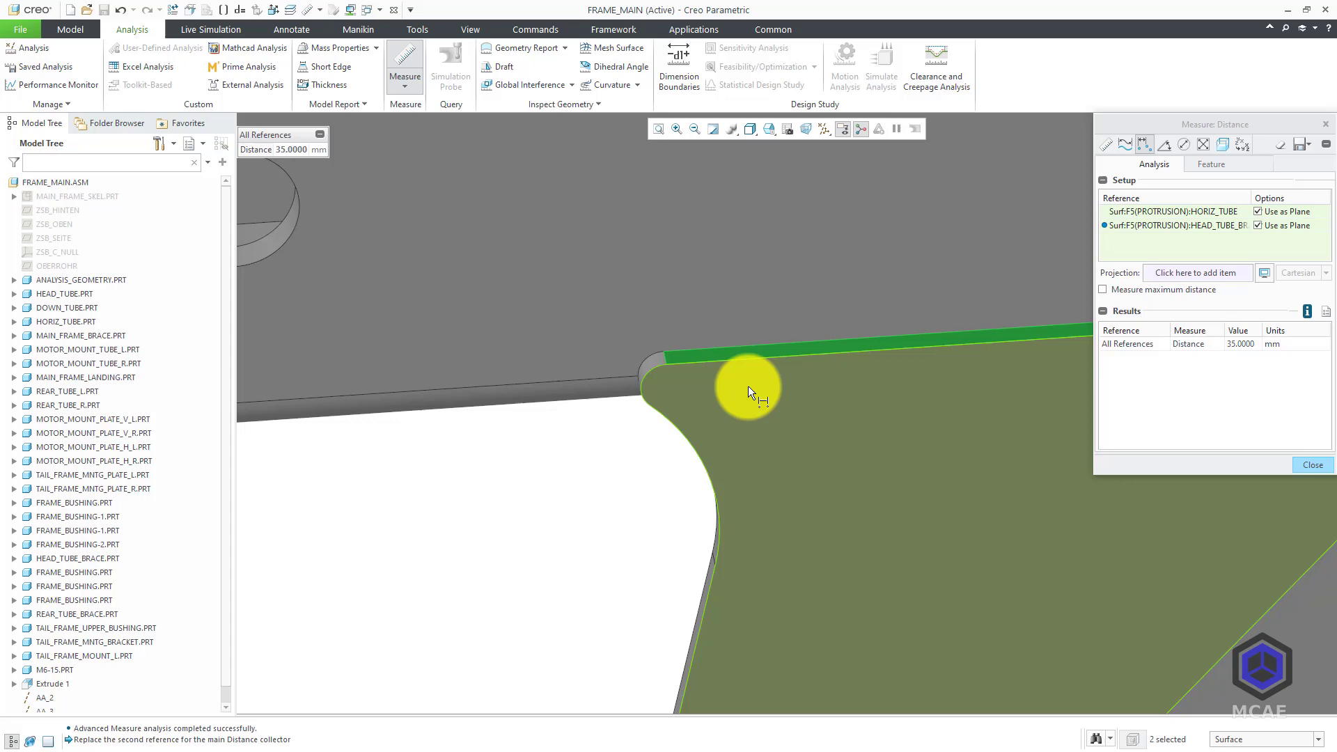
pyautogui.scroll(-5, 748, 386)
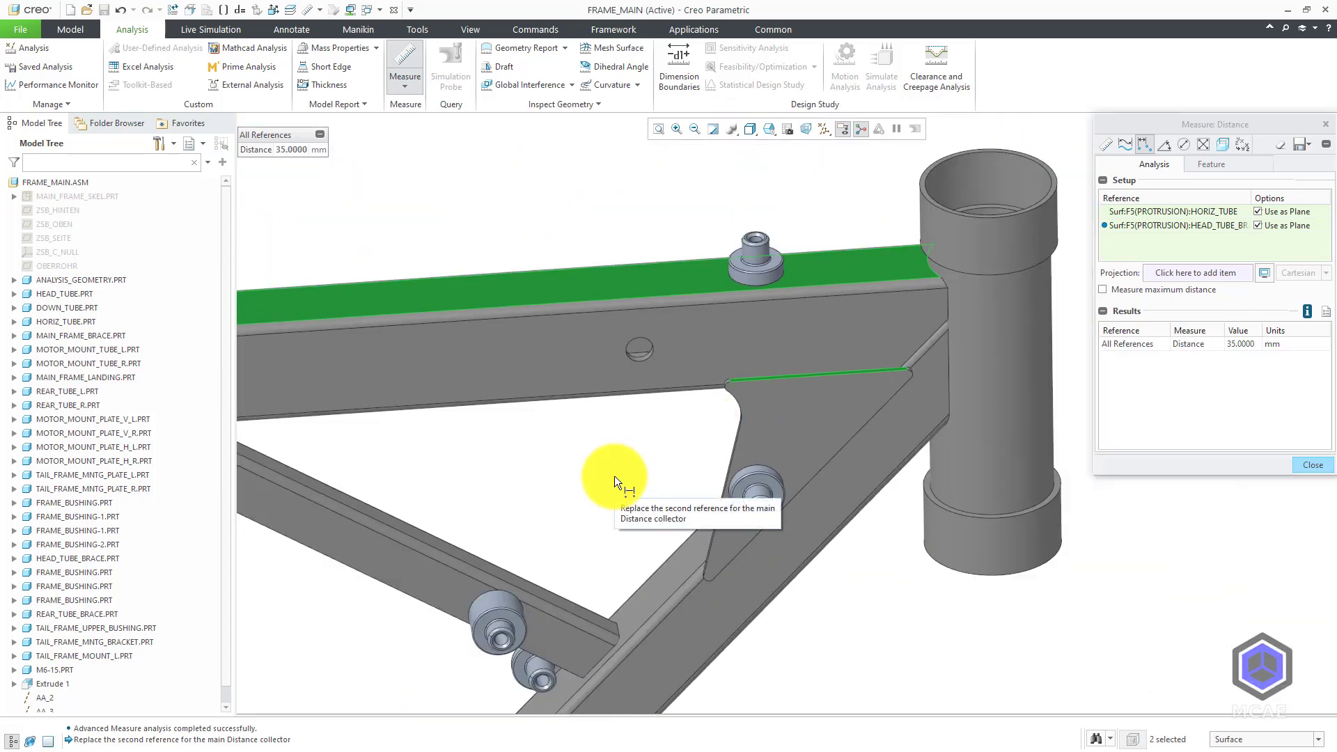
# Clear the measurement and measure from the DOWN_TUBE face to the brace's narrow face: 5 mm.
pyautogui.rightClick(575, 457)
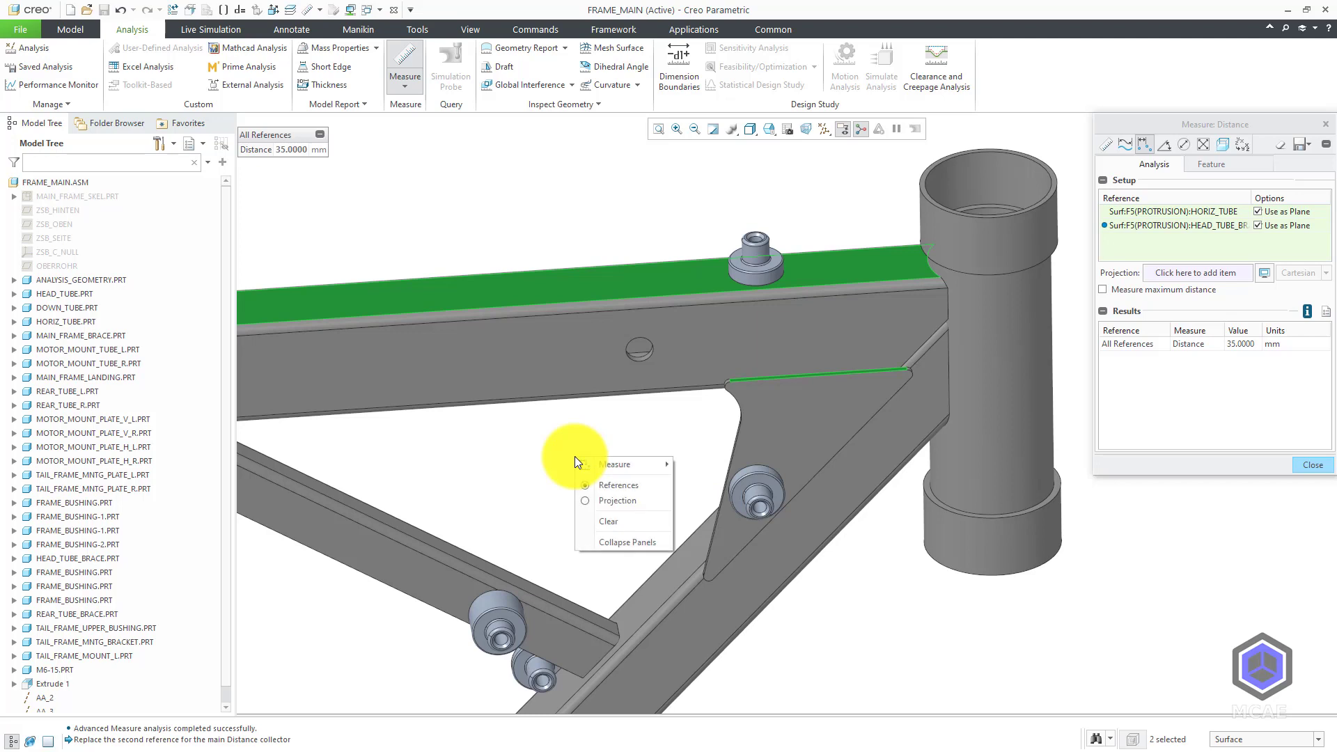
pyautogui.click(619, 524)
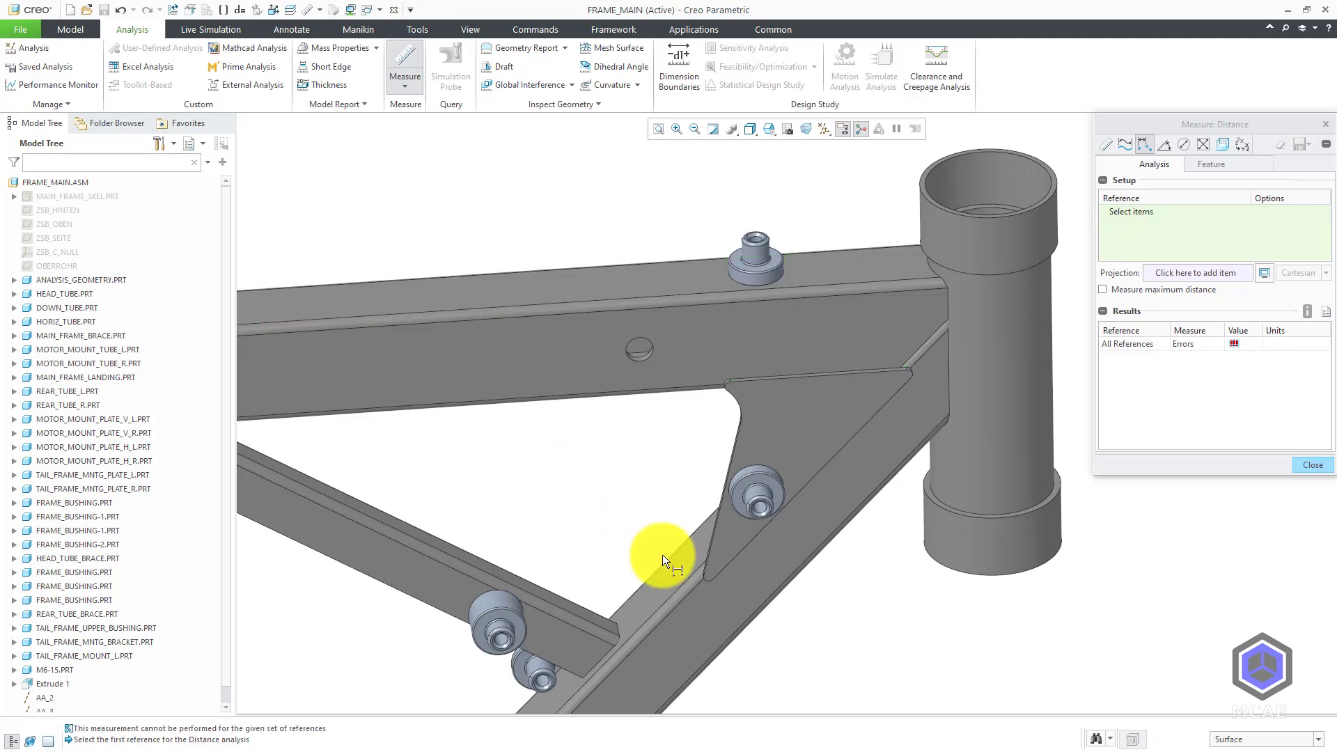
pyautogui.click(679, 561)
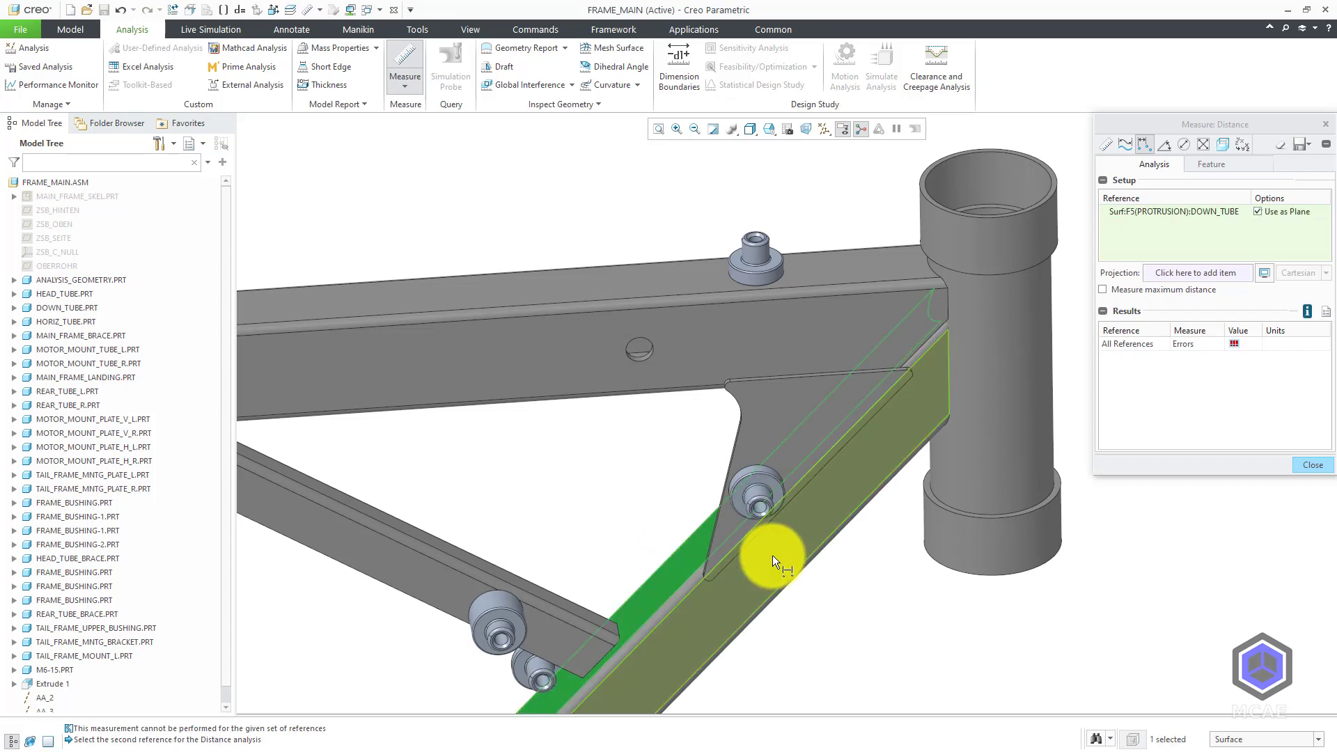
pyautogui.scroll(6, 772, 554)
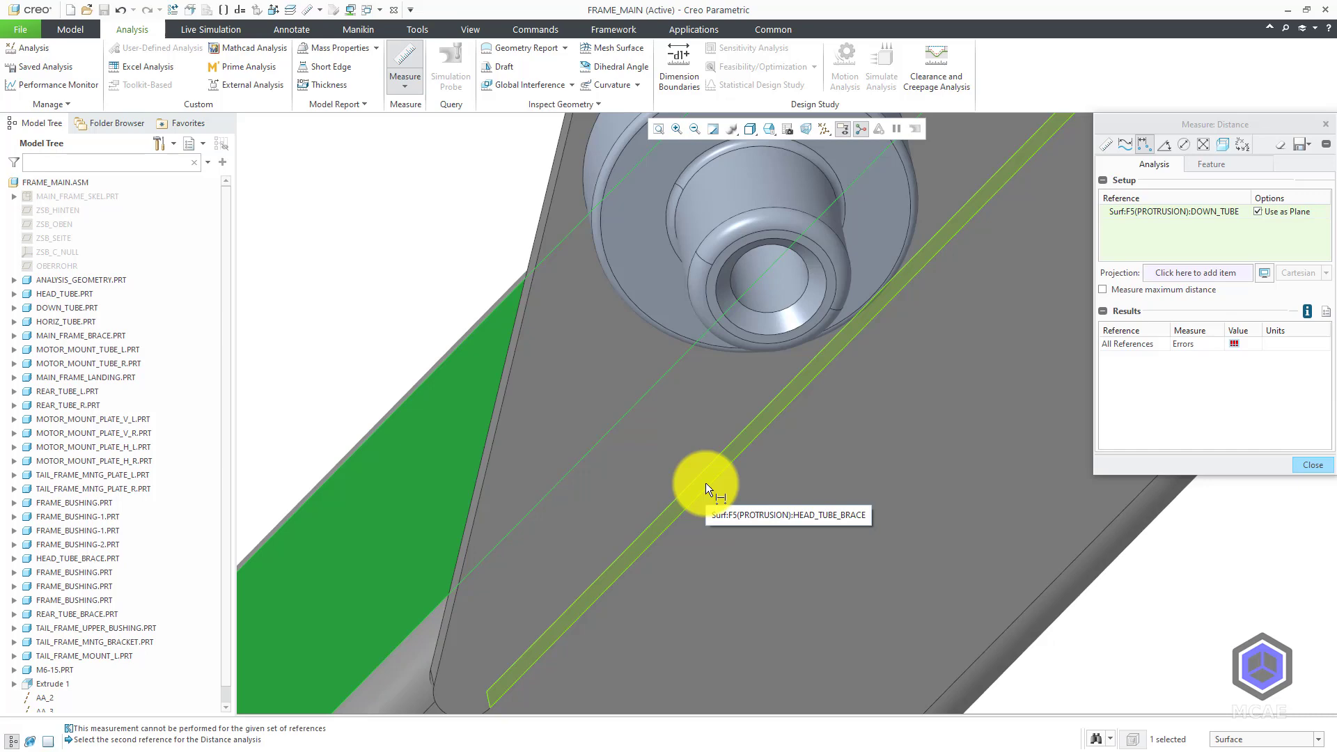
pyautogui.click(705, 483)
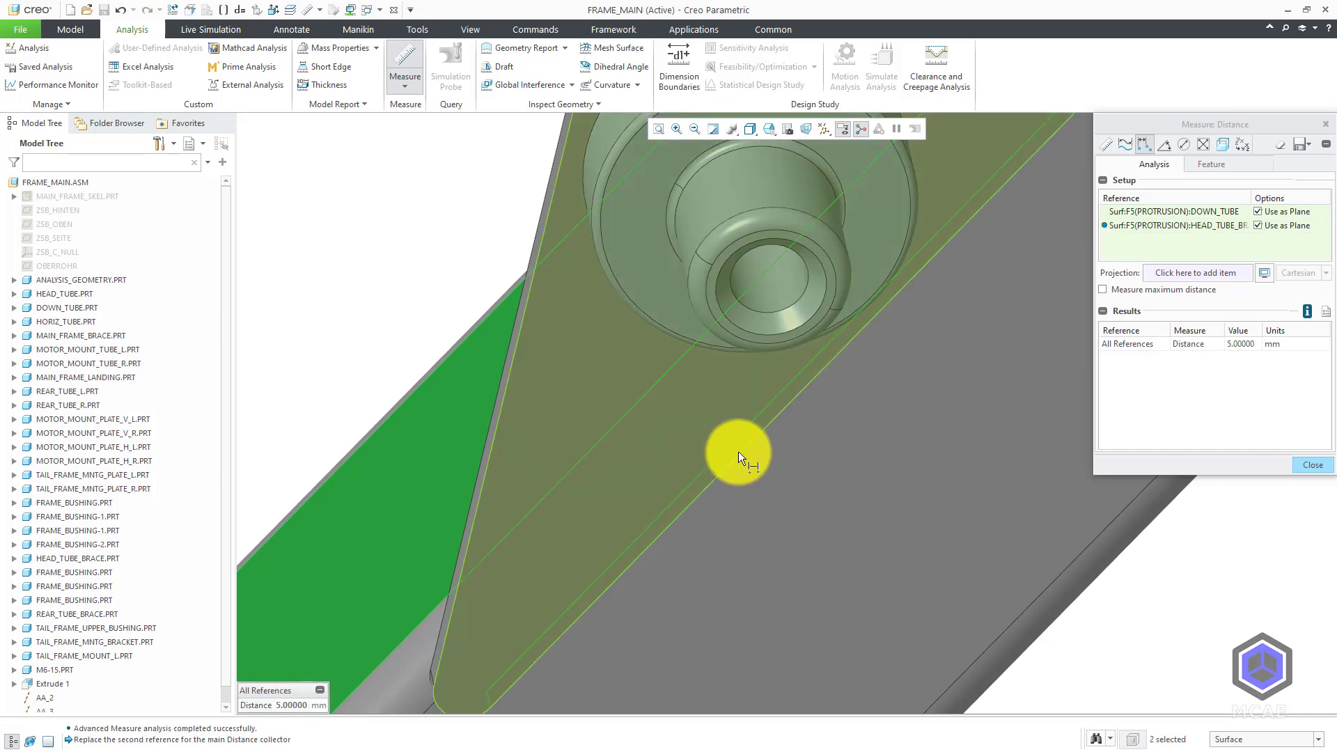
pyautogui.scroll(-5, 651, 445)
pyautogui.scroll(-2, 651, 444)
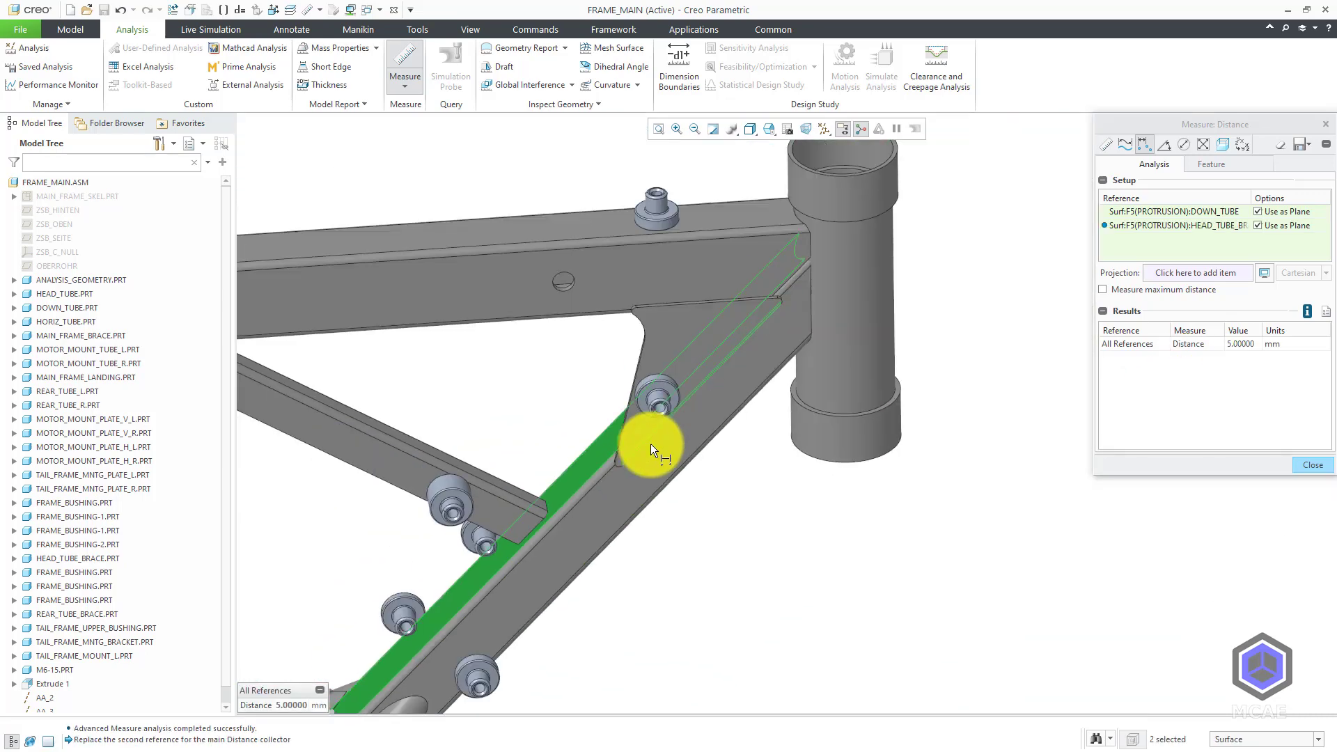
# Close the distance measurement, clear the selection and orbit the frame.
pyautogui.click(1314, 465)
pyautogui.click(1089, 474)
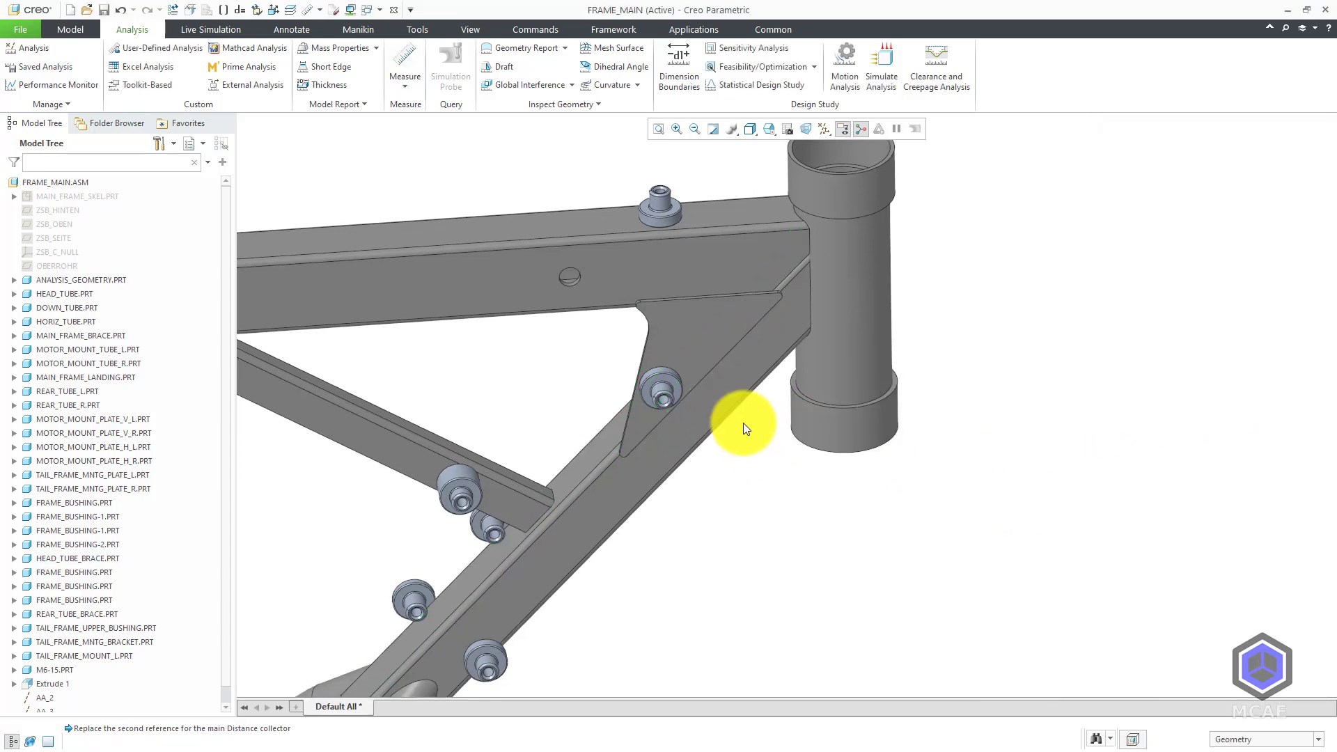
pyautogui.scroll(-3, 730, 412)
pyautogui.moveTo(692, 412); pyautogui.dragTo(960, 417, button='middle')
pyautogui.scroll(-3, 960, 416)
pyautogui.scroll(5, 586, 393)
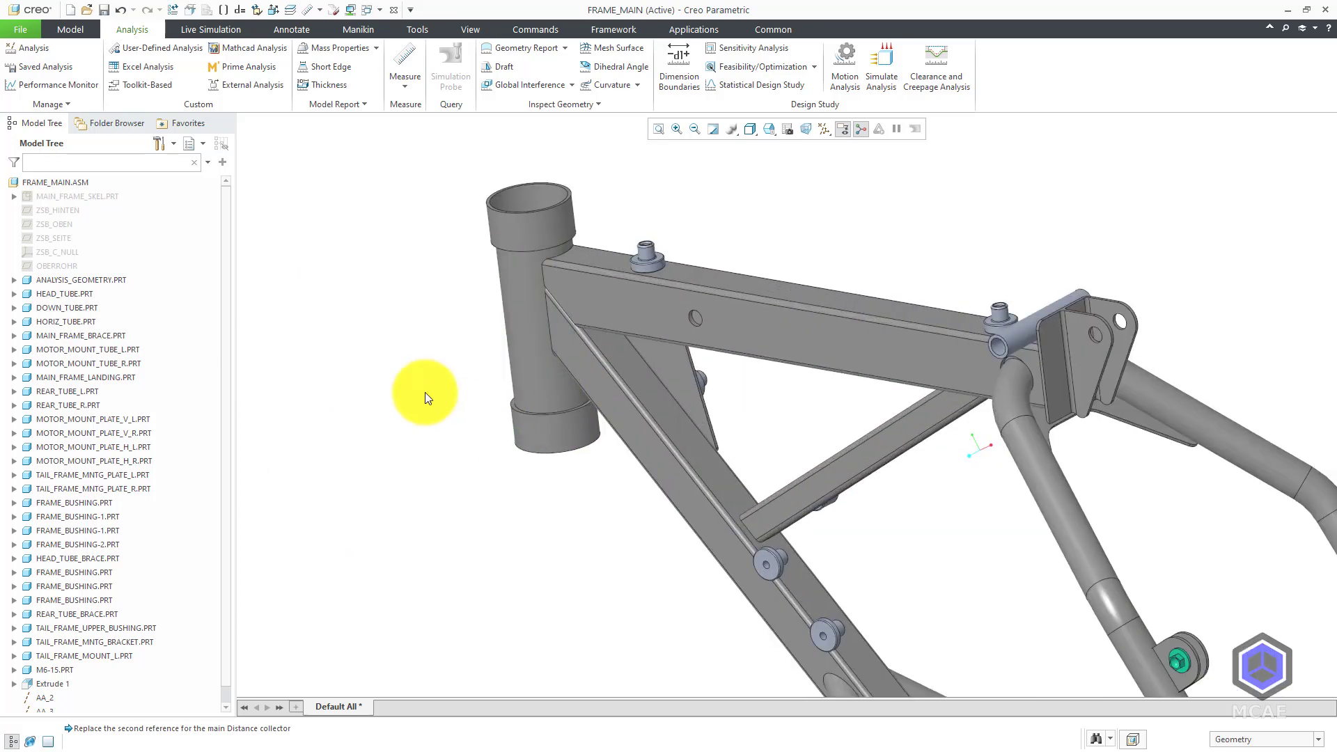
# Start Assemble and filter the in-session parts by 'head'.
pyautogui.click(72, 29)
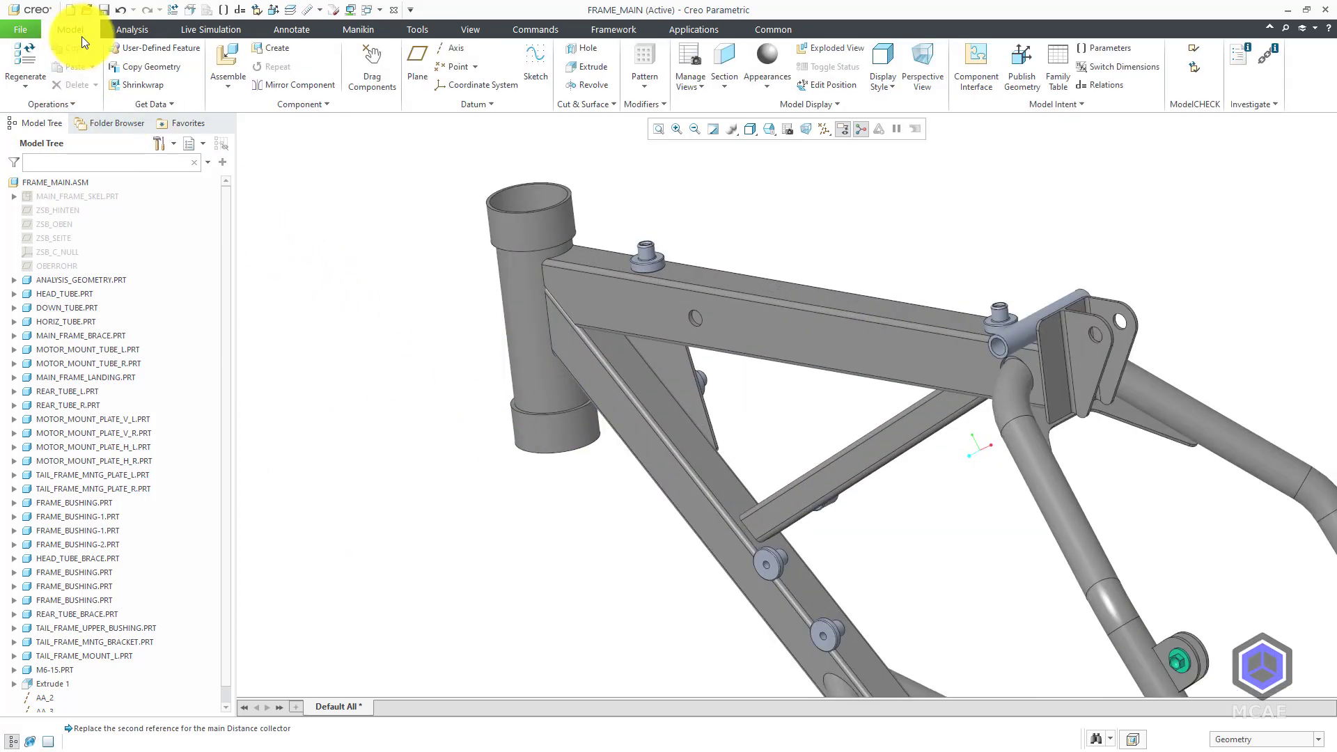
pyautogui.click(220, 59)
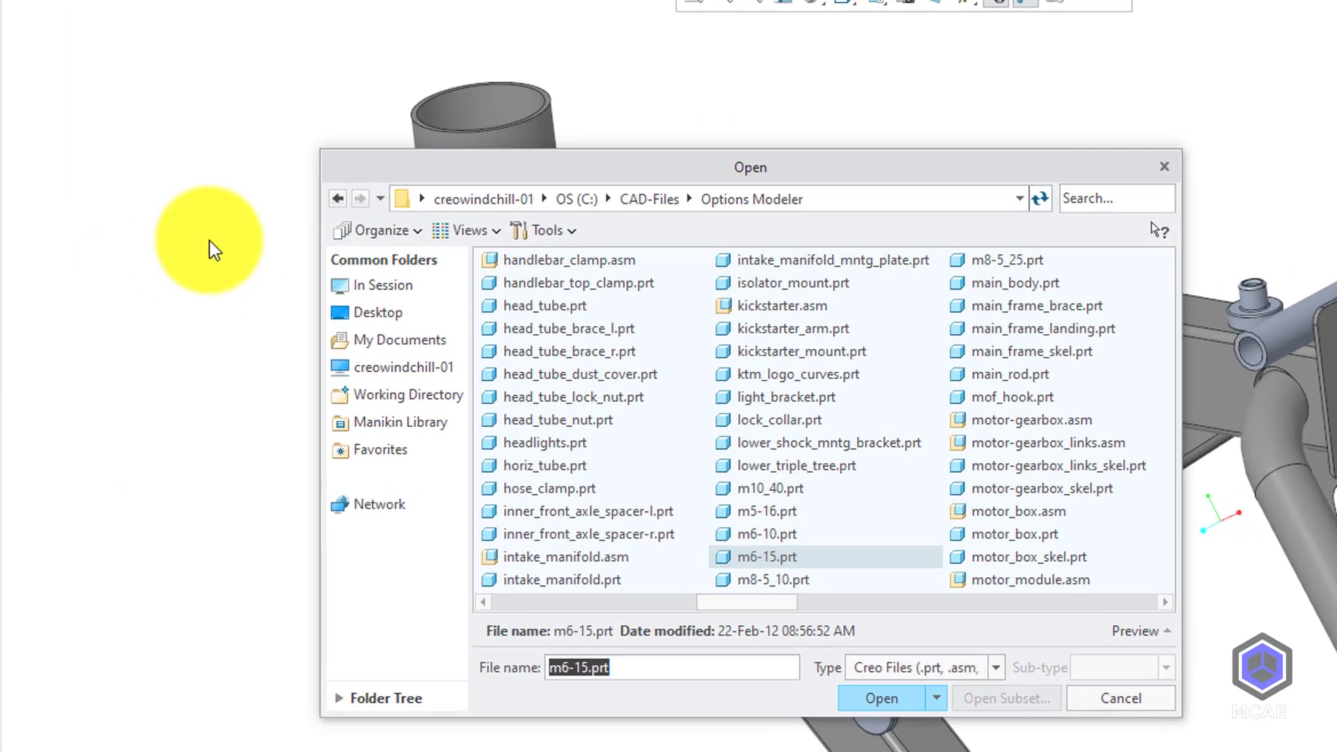
pyautogui.click(404, 292)
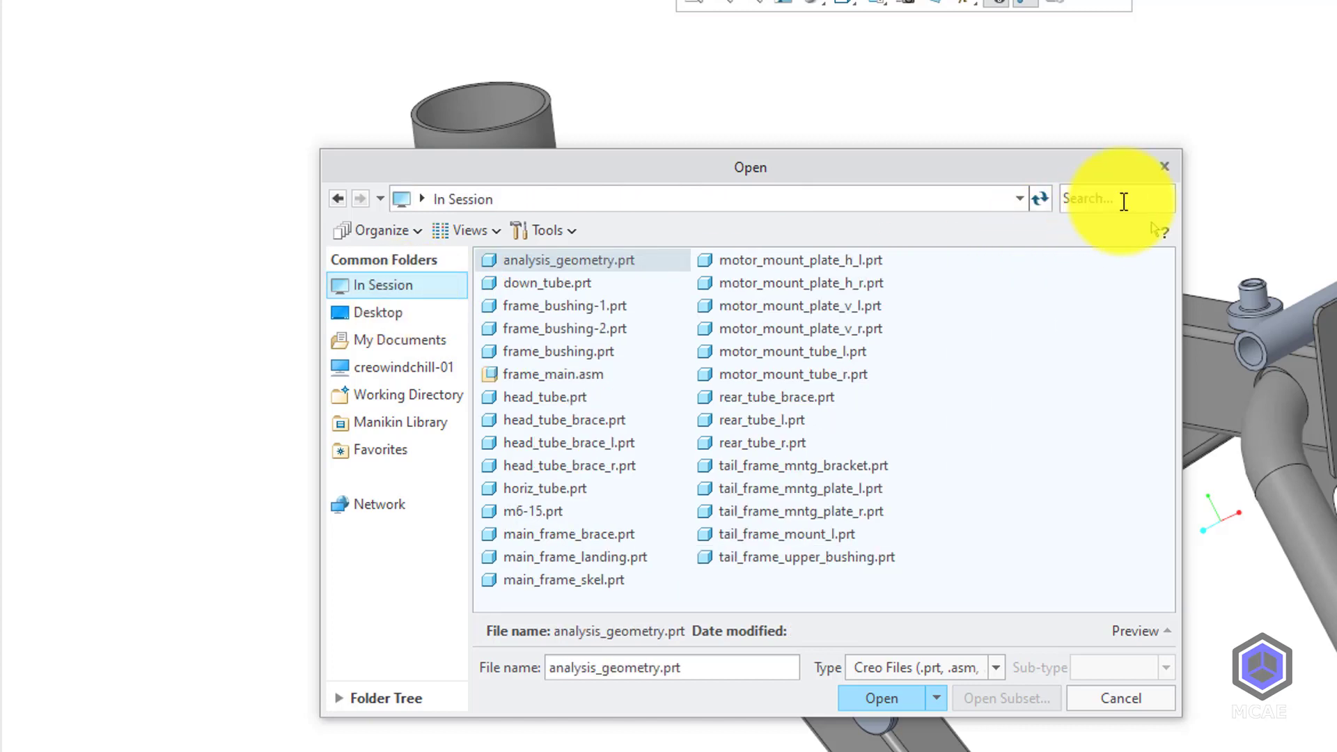
pyautogui.click(1124, 202)
pyautogui.write('he')
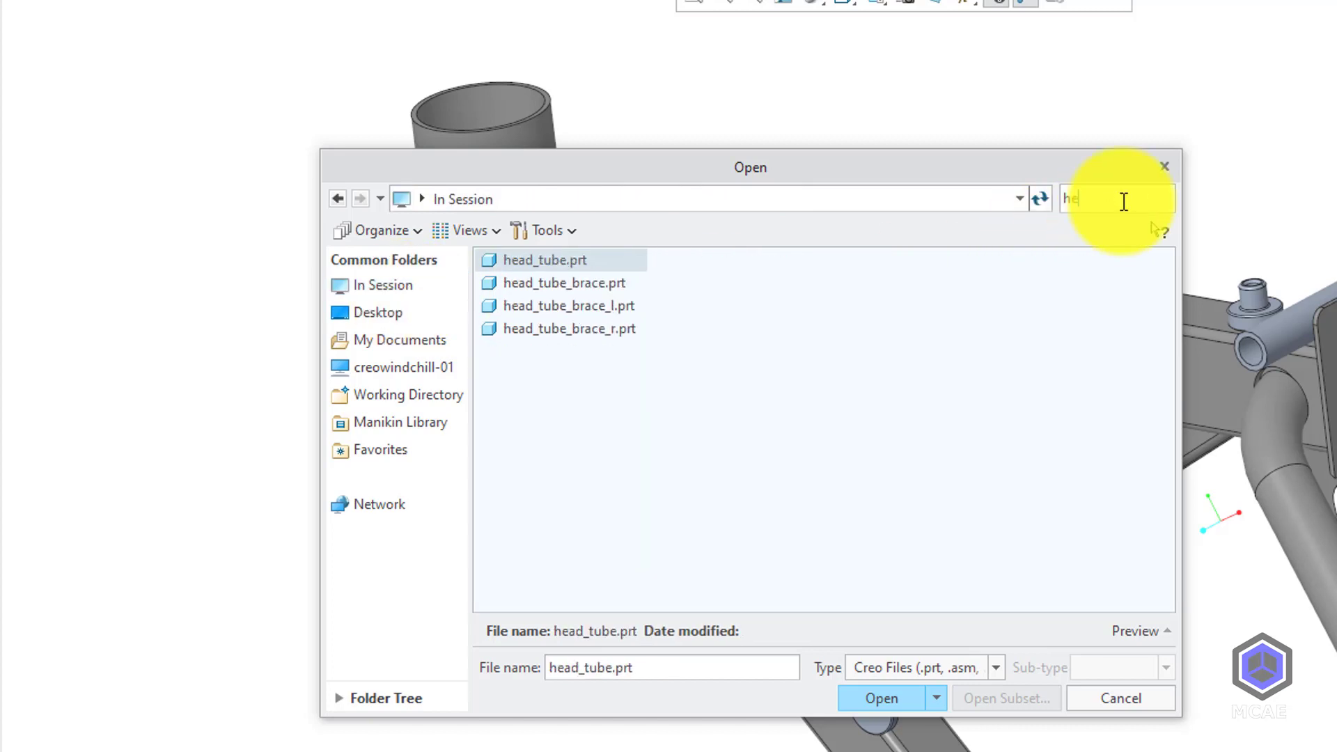
pyautogui.write('ad')
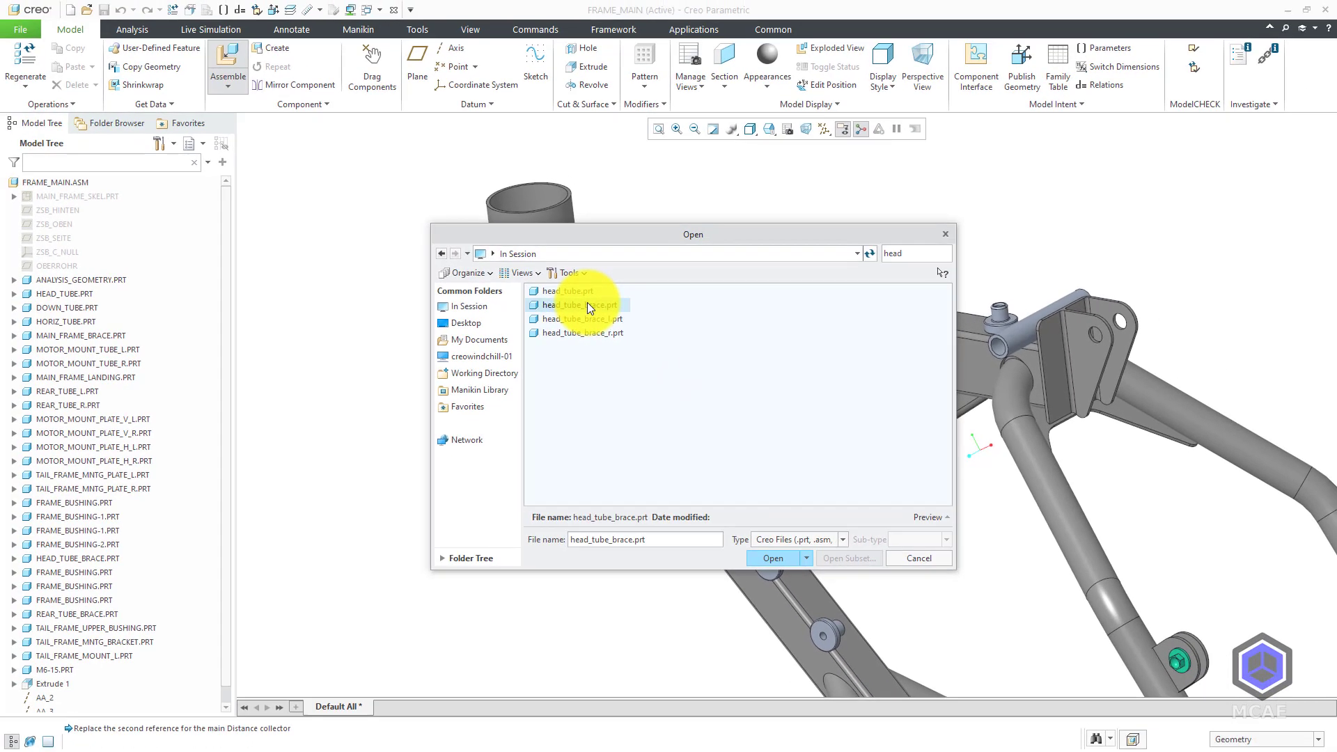
# Add head_tube_brace.prt to the assembly and drop it beside the frame.
pyautogui.doubleClick(603, 292)
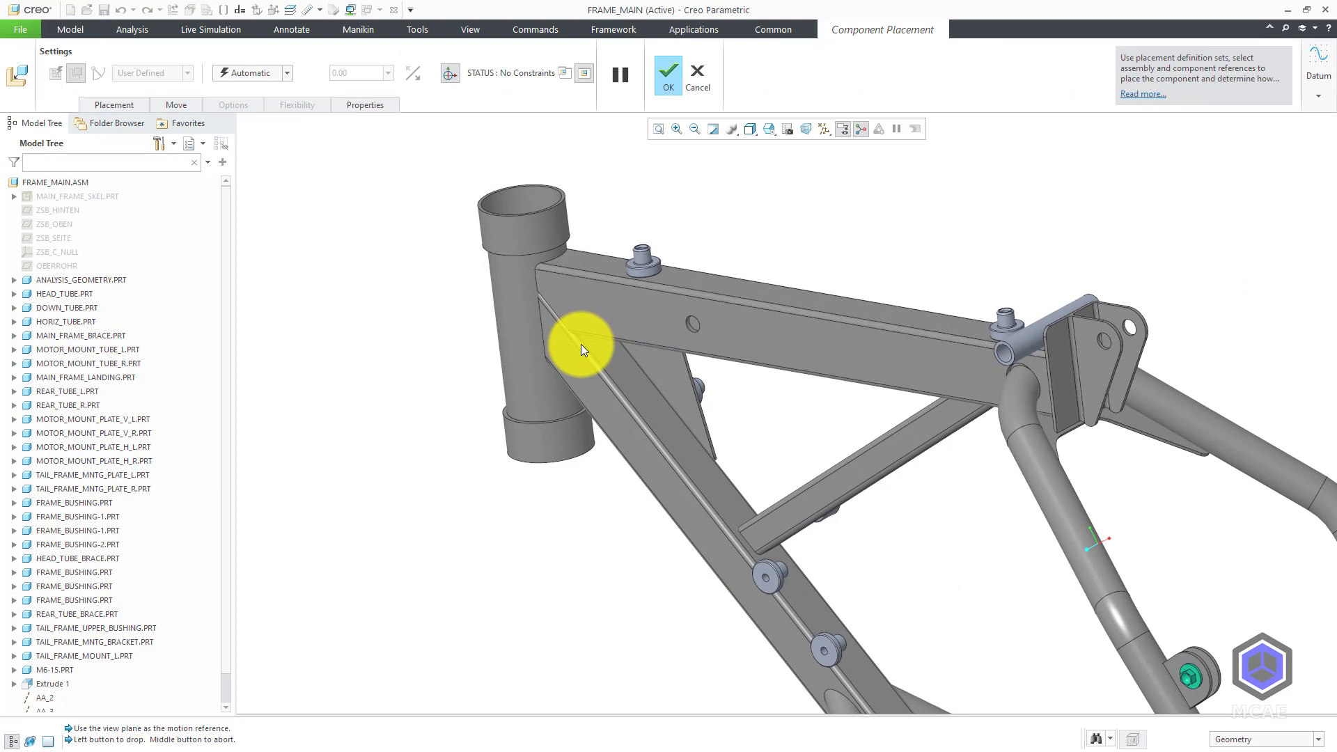
pyautogui.scroll(-5, 575, 233)
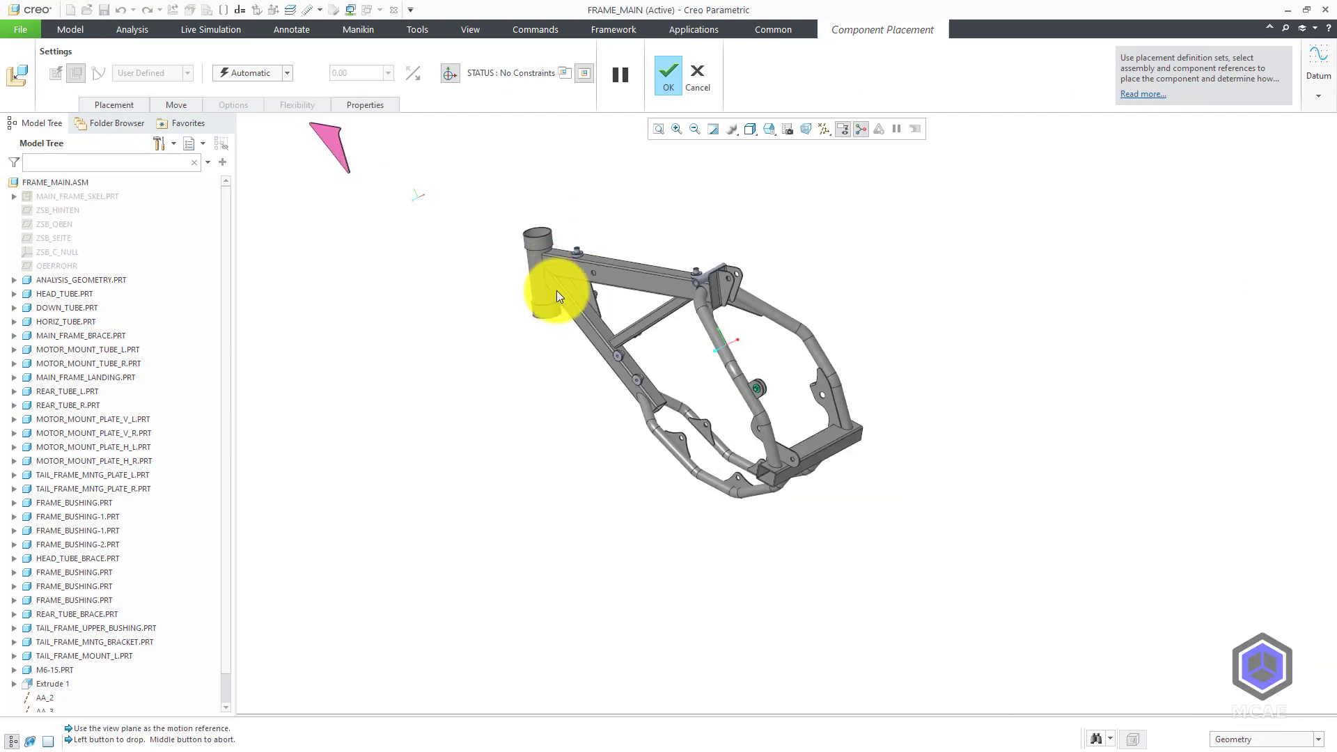
pyautogui.click(760, 498)
pyautogui.scroll(5, 524, 380)
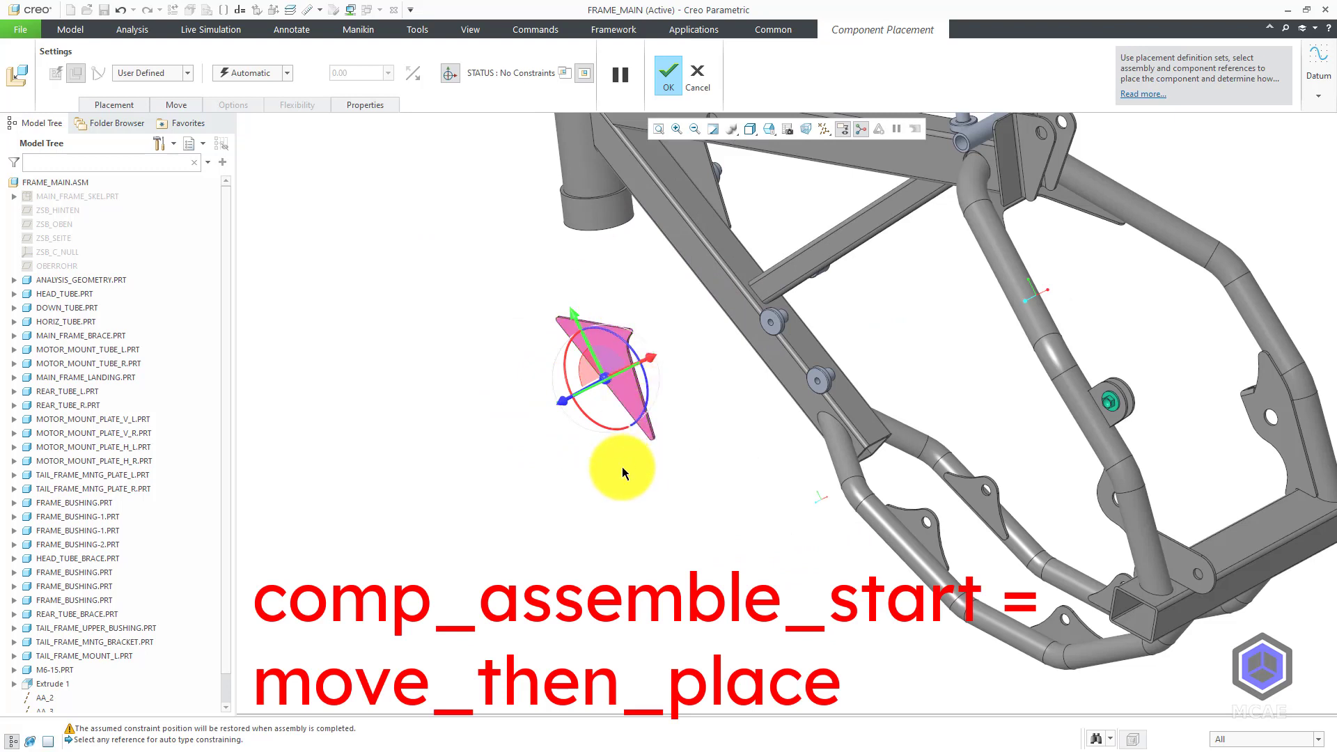
pyautogui.keyDown('shift'); pyautogui.moveTo(612, 353); pyautogui.dragTo(582, 478, button='middle'); pyautogui.keyUp('shift')
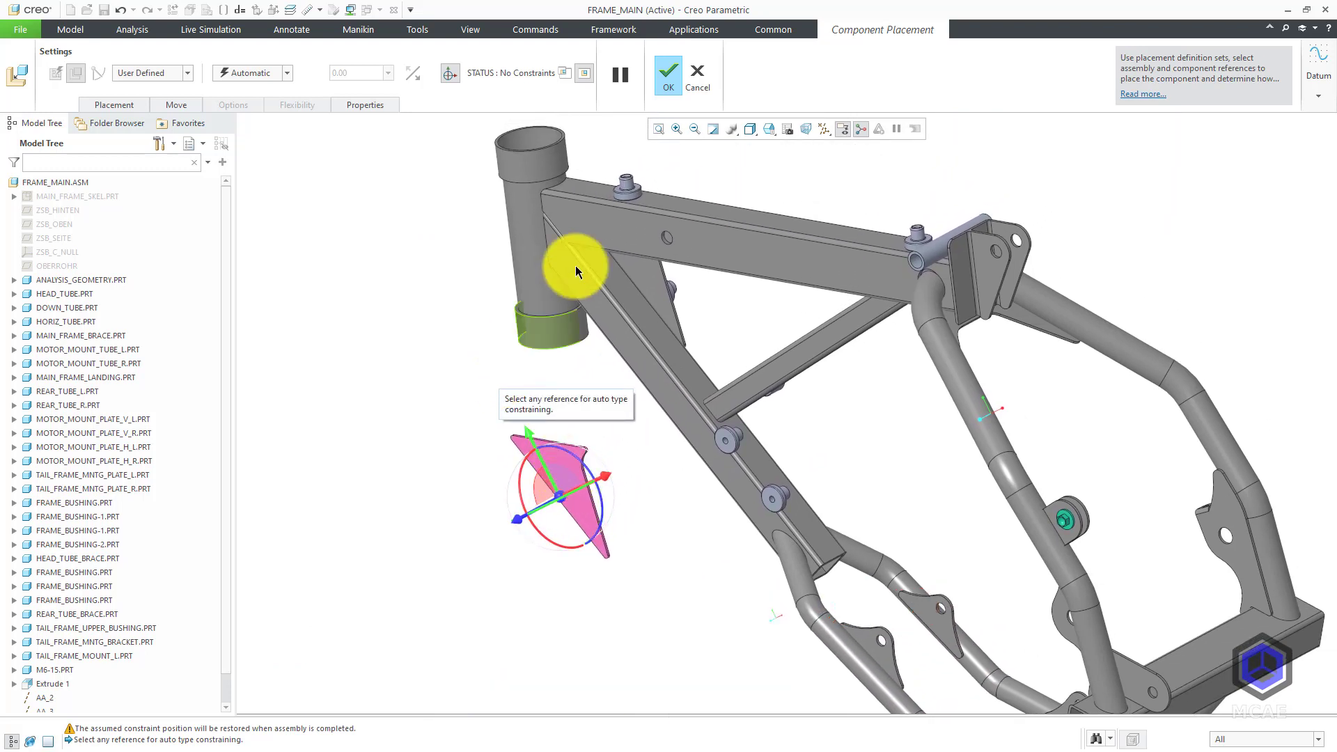
# Constrain the brace face coincident with the horizontal tube's side surface.
pyautogui.click(602, 230)
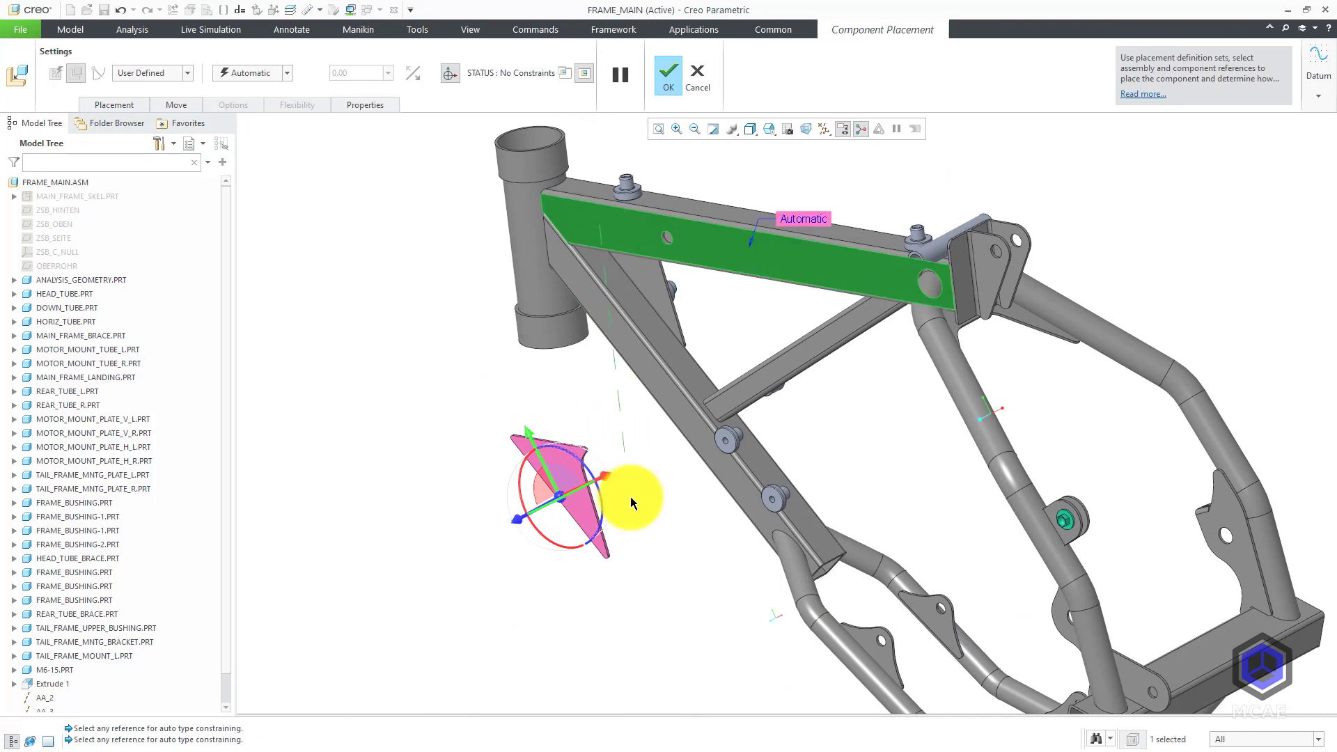
pyautogui.scroll(3, 606, 512)
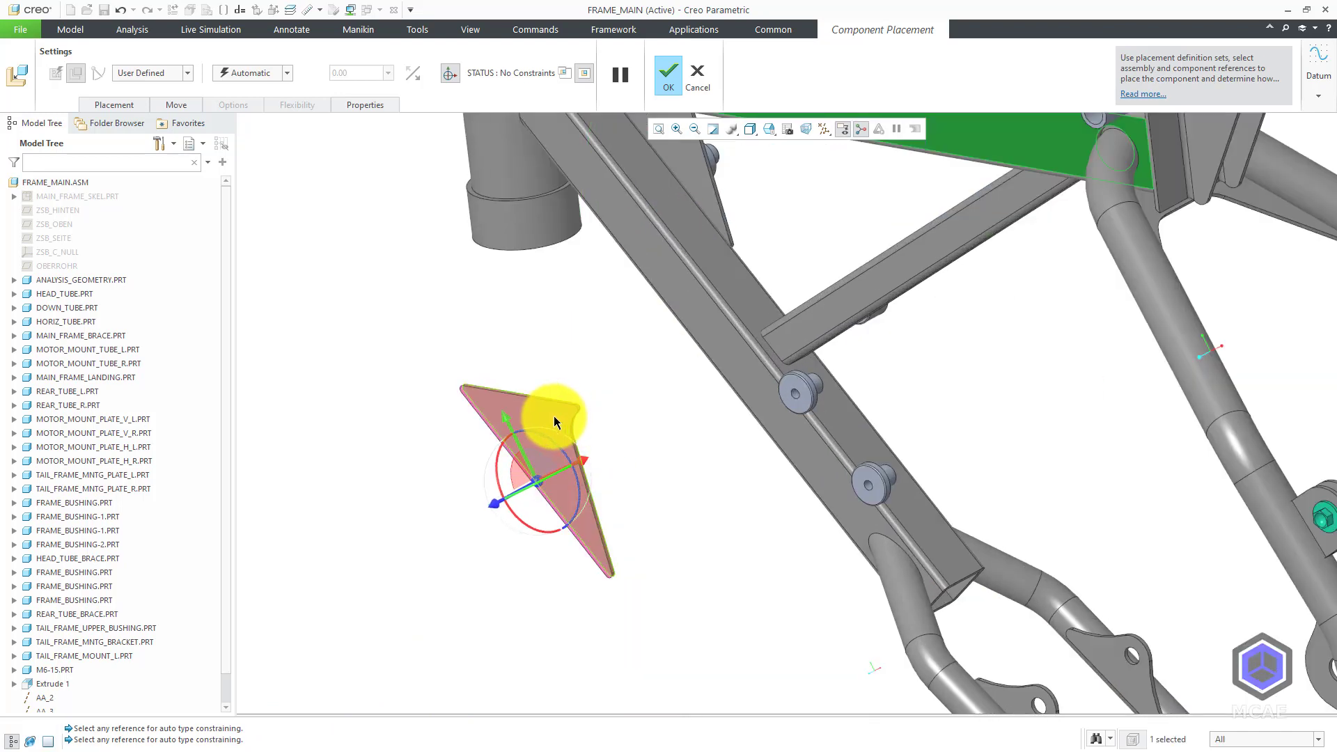
pyautogui.click(554, 421)
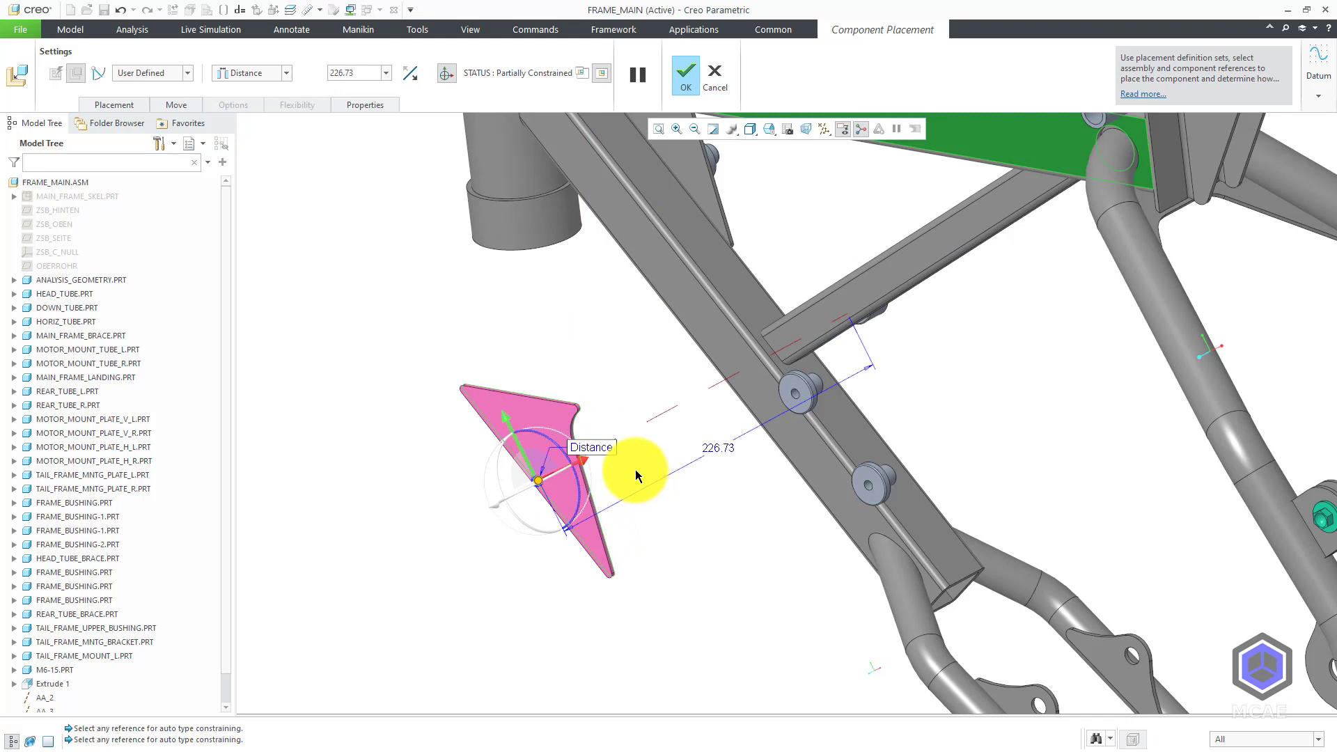
pyautogui.click(609, 450)
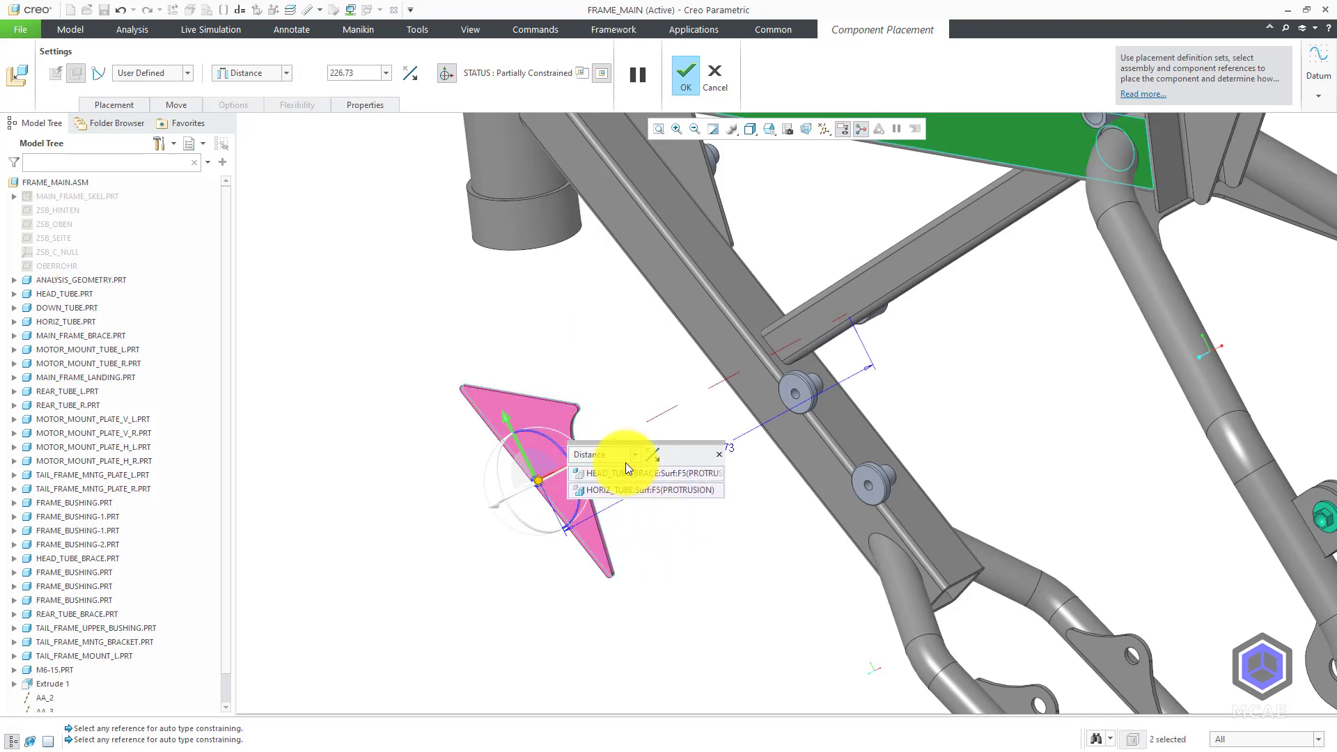
pyautogui.click(634, 454)
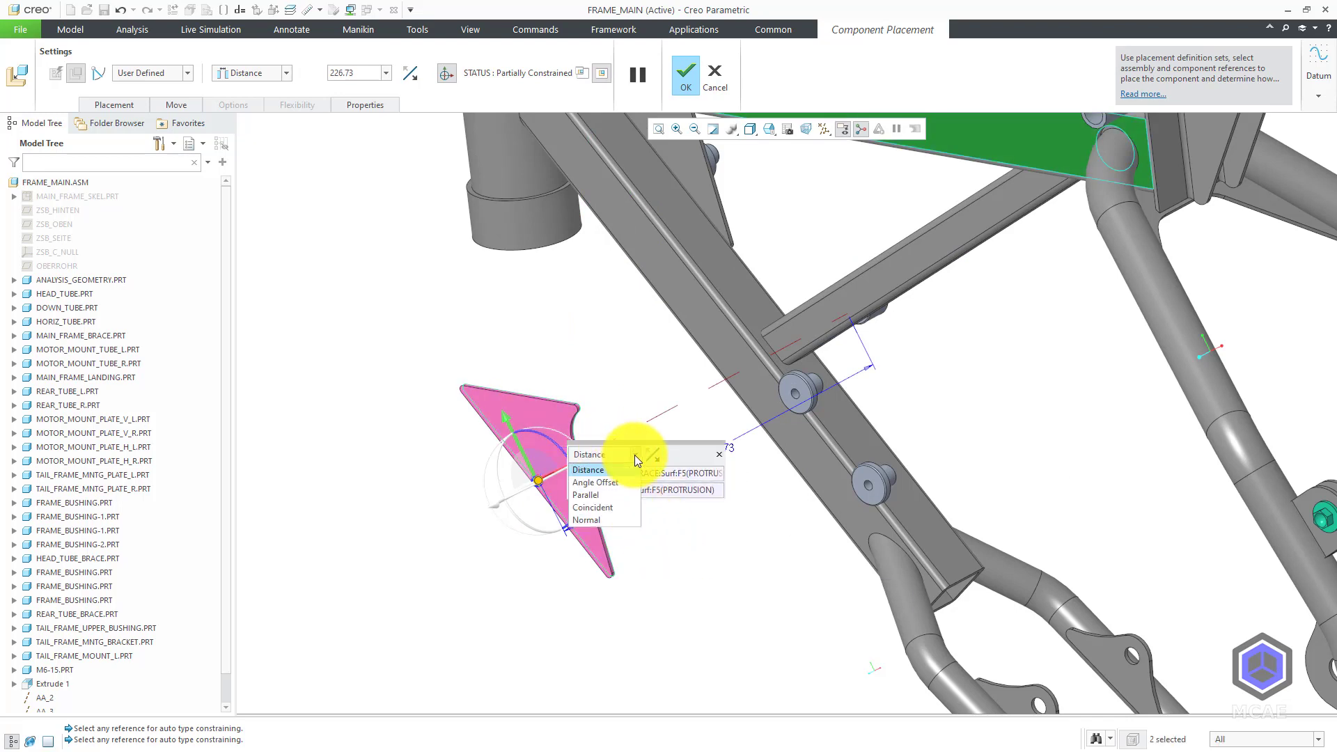
pyautogui.click(624, 502)
# Slide the brace up against the frame near the head tube.
pyautogui.scroll(-4, 655, 527)
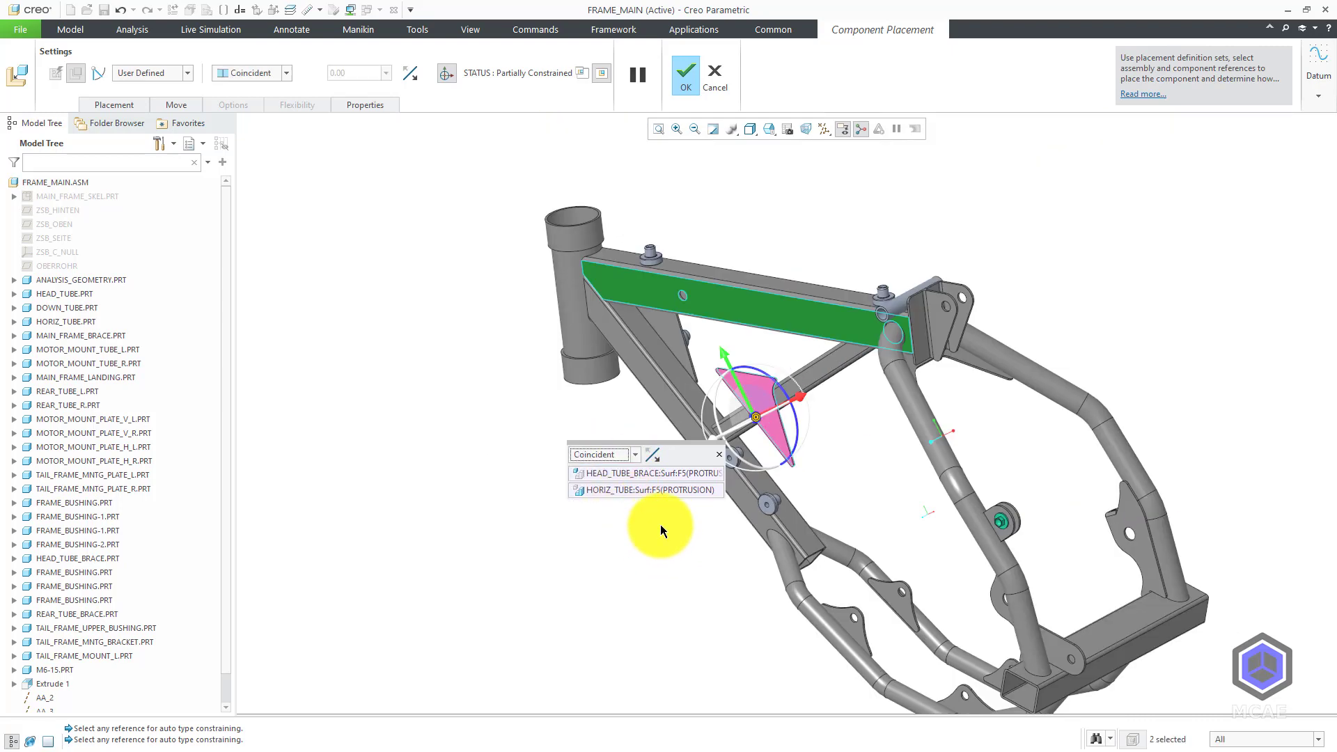
pyautogui.moveTo(686, 437); pyautogui.dragTo(375, 315)
pyautogui.scroll(5, 642, 328)
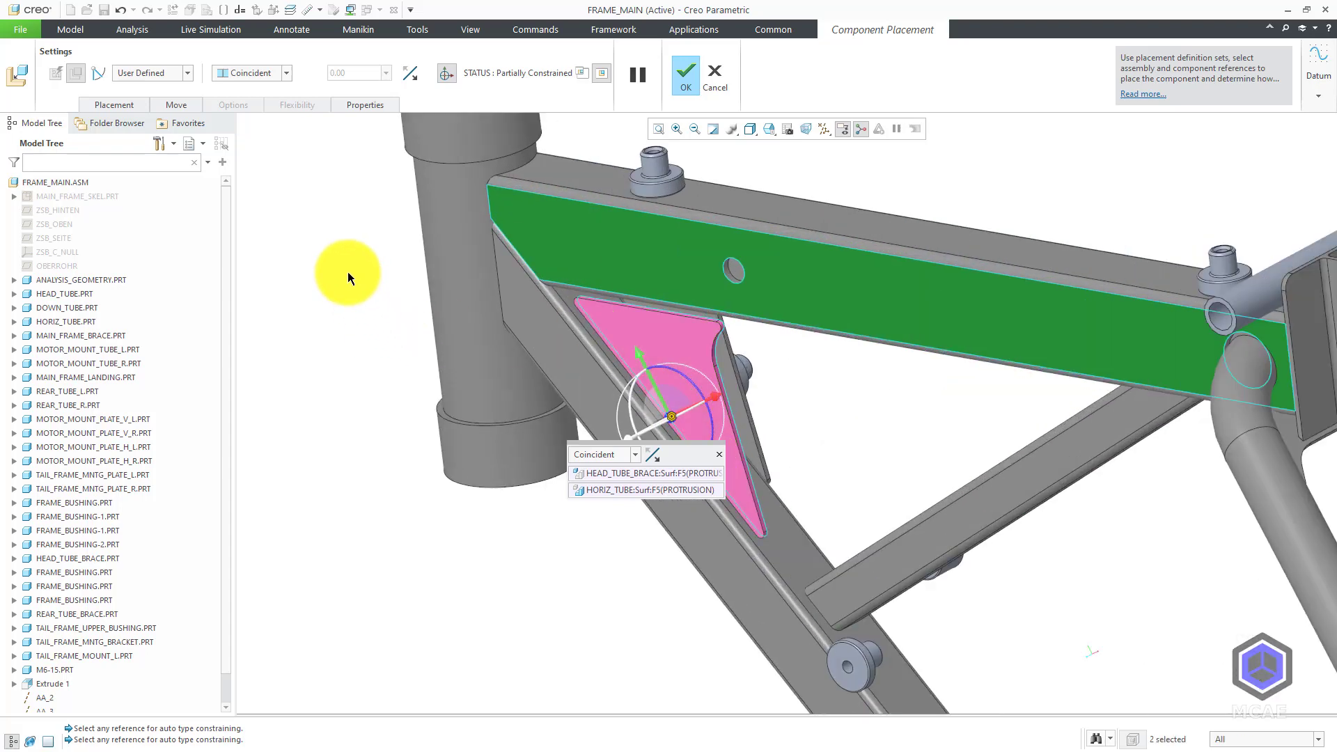
pyautogui.click(445, 74)
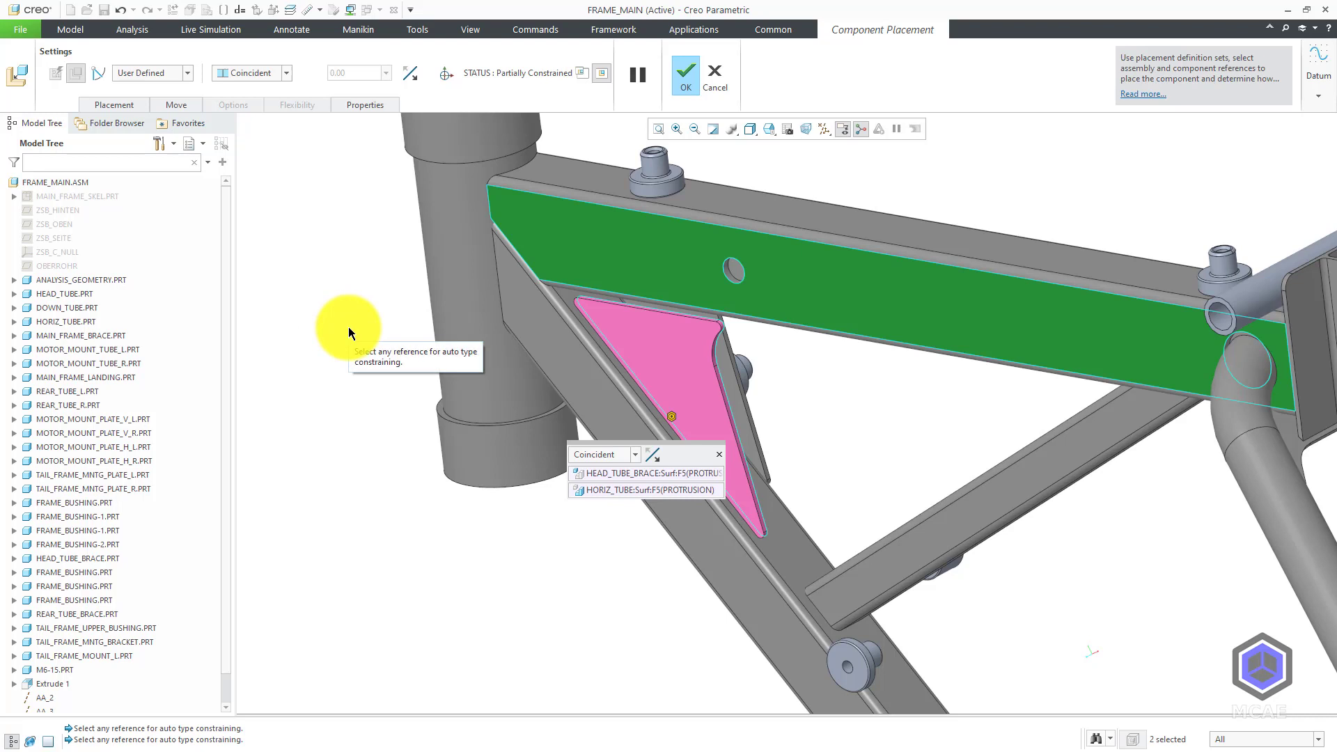
# Add a new constraint between the horizontal tube's top surface and the brace's top face.
pyautogui.rightClick(268, 305)
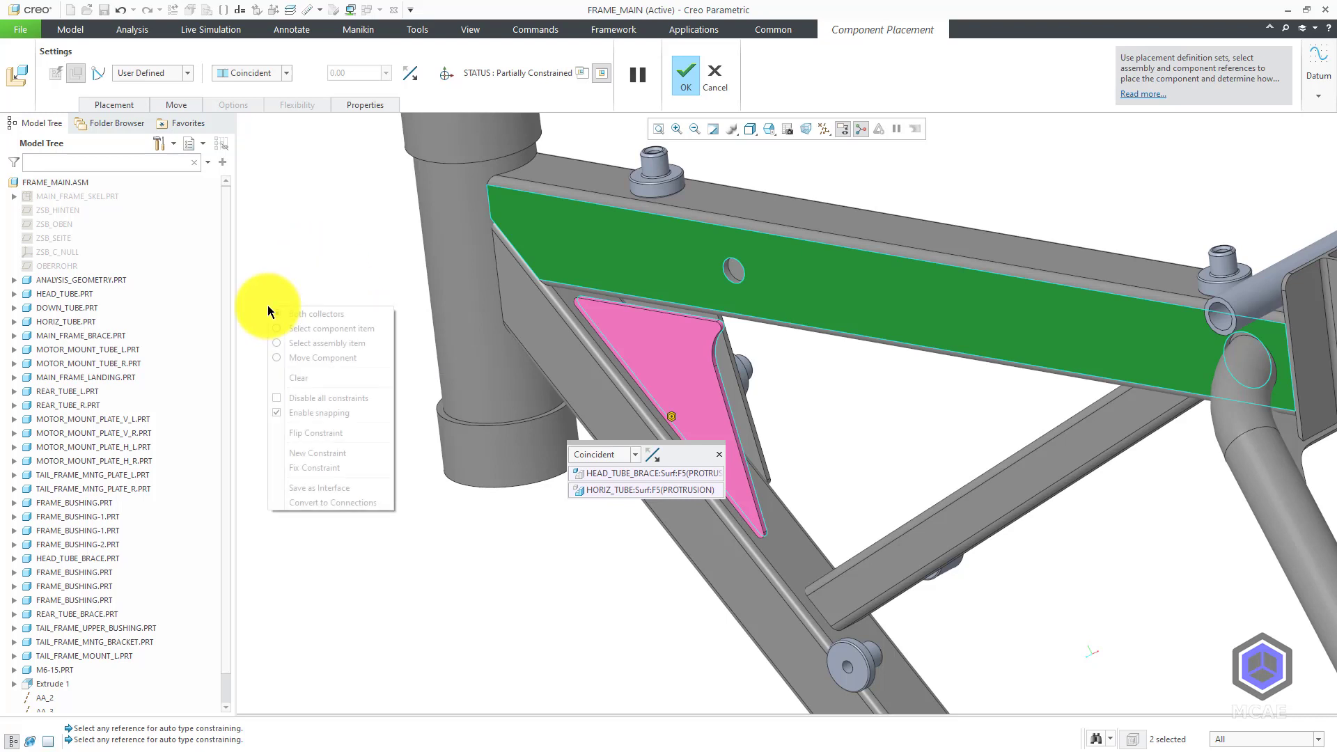
pyautogui.click(349, 457)
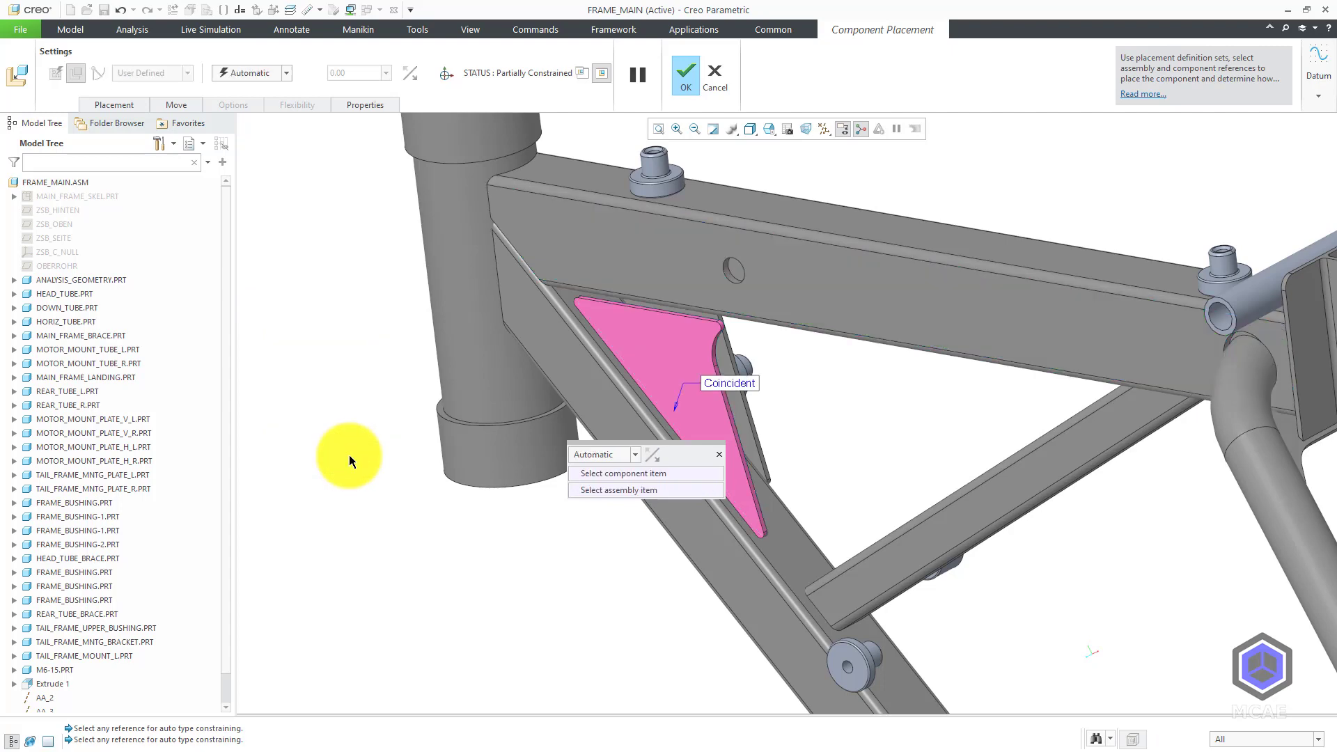
pyautogui.click(720, 203)
pyautogui.scroll(5, 640, 304)
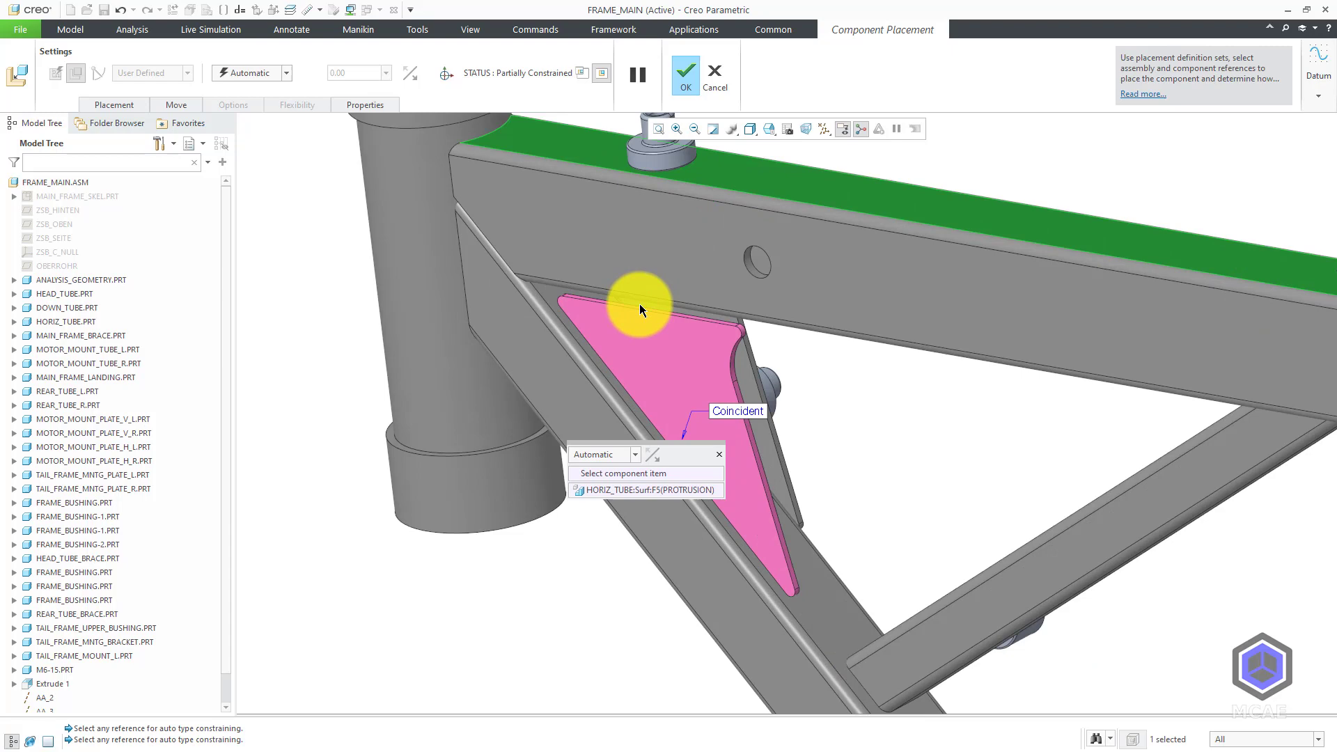
pyautogui.click(639, 307)
pyautogui.scroll(-5, 637, 316)
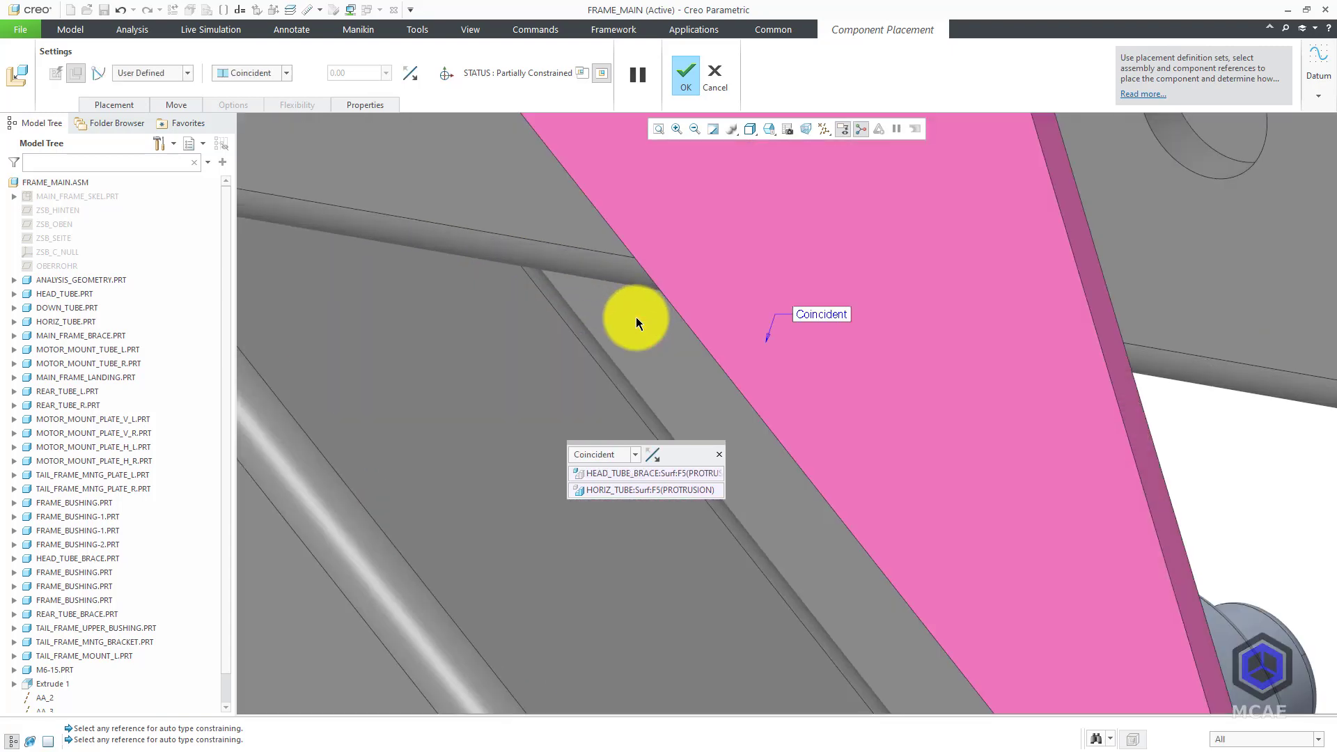
pyautogui.scroll(-2, 660, 396)
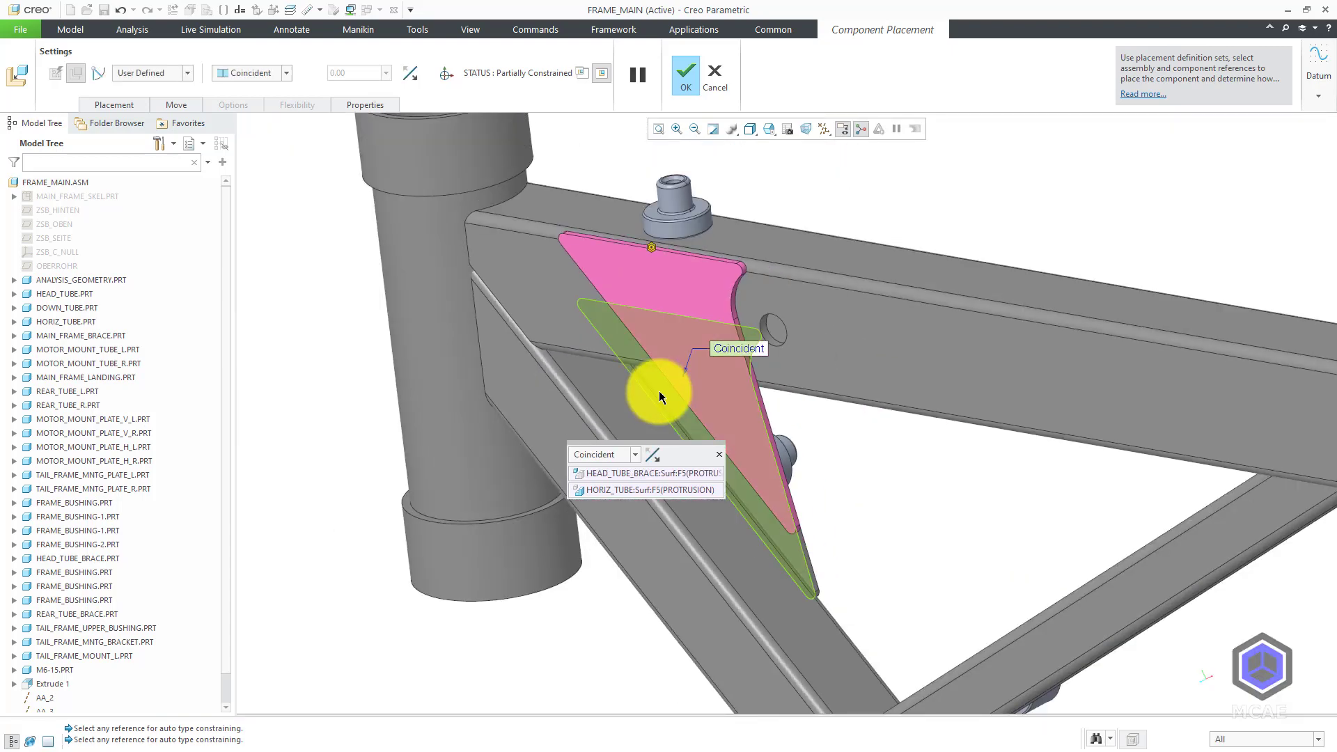
# Make that constraint a Distance offset of 35.00.
pyautogui.click(288, 73)
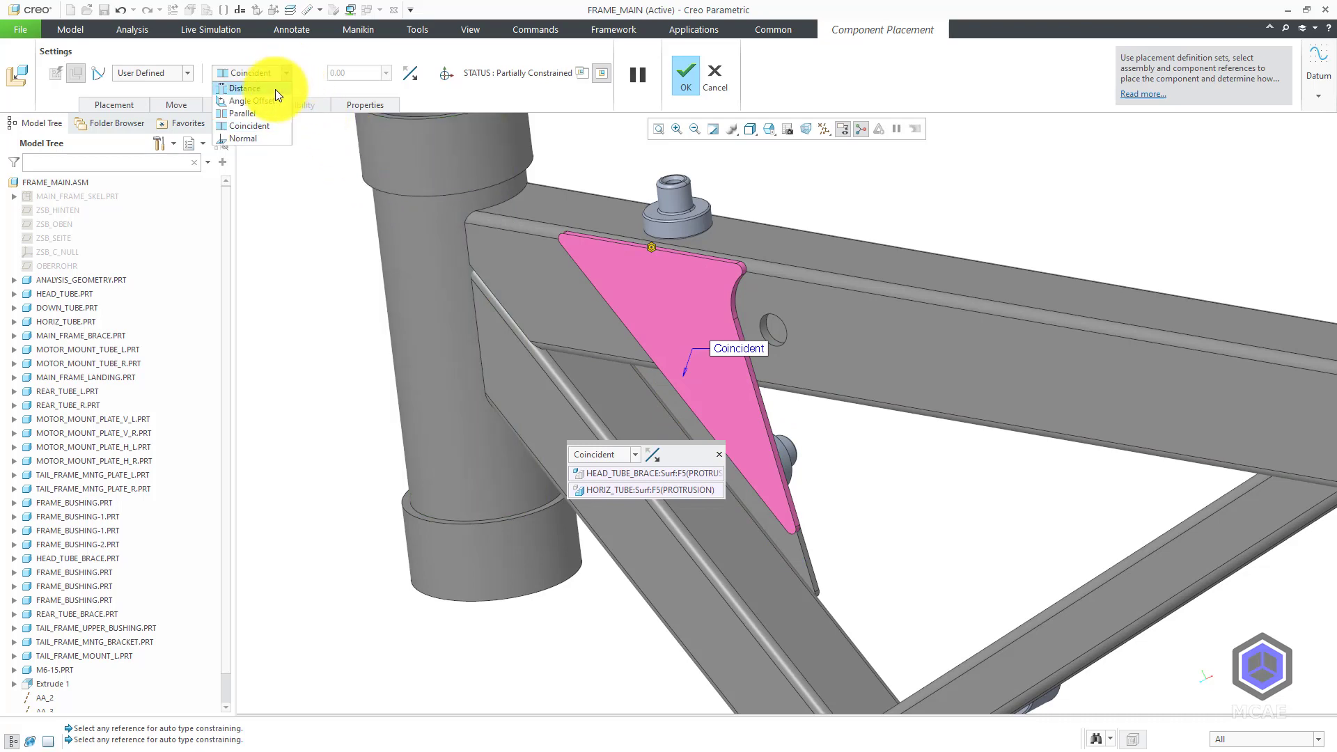
pyautogui.click(275, 90)
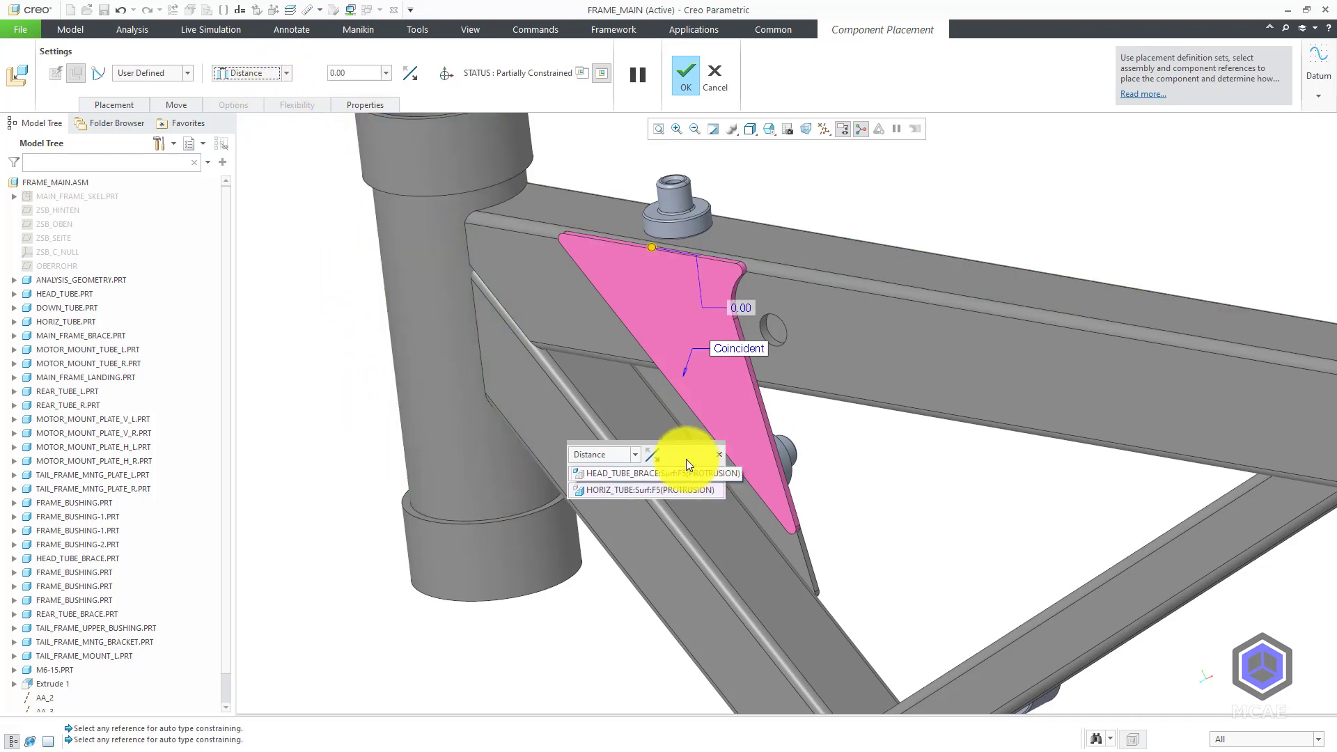
pyautogui.click(720, 455)
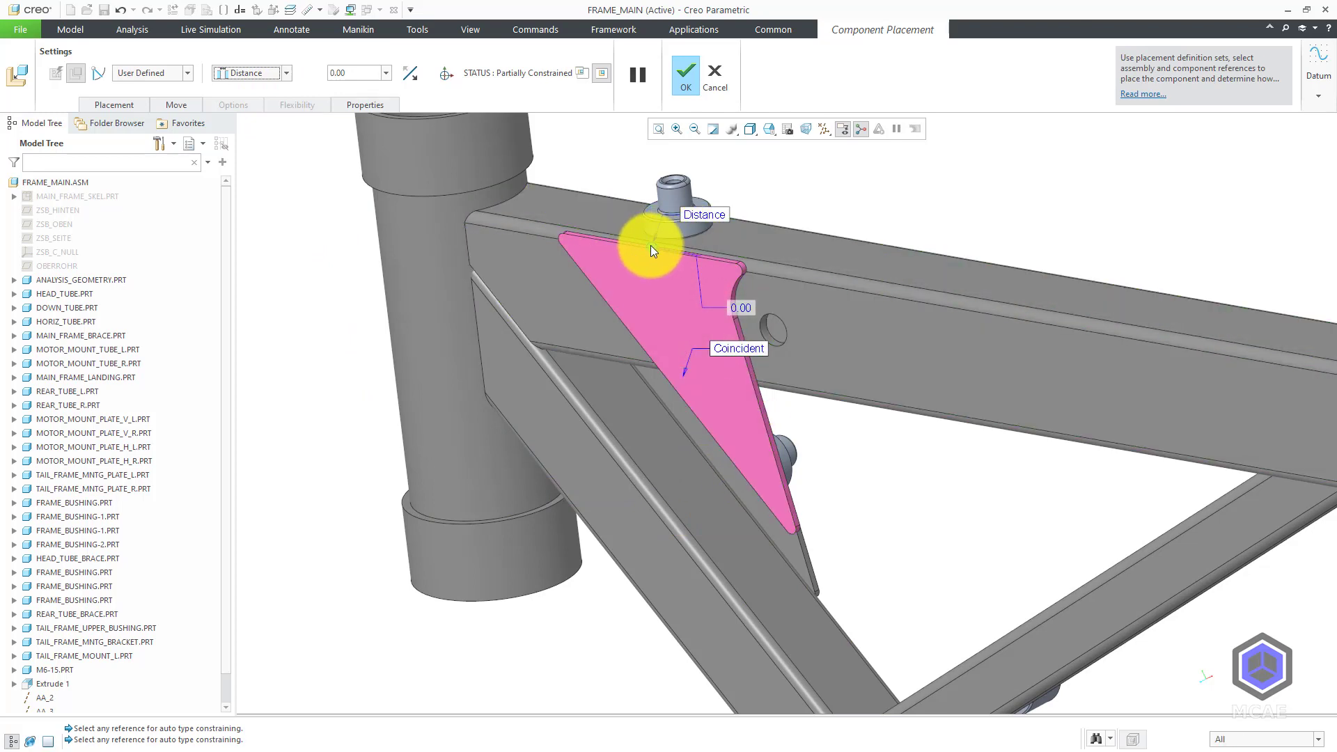
pyautogui.moveTo(651, 245); pyautogui.dragTo(704, 356)
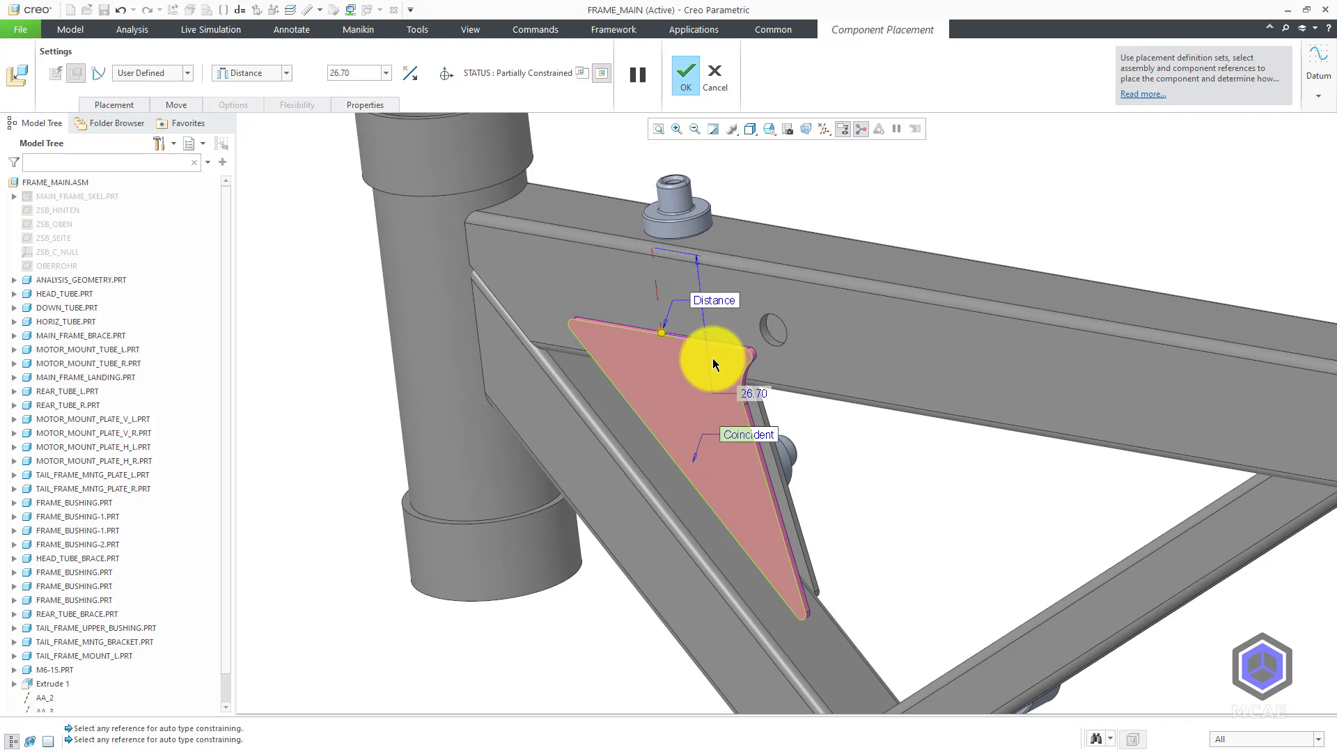
pyautogui.doubleClick(764, 396)
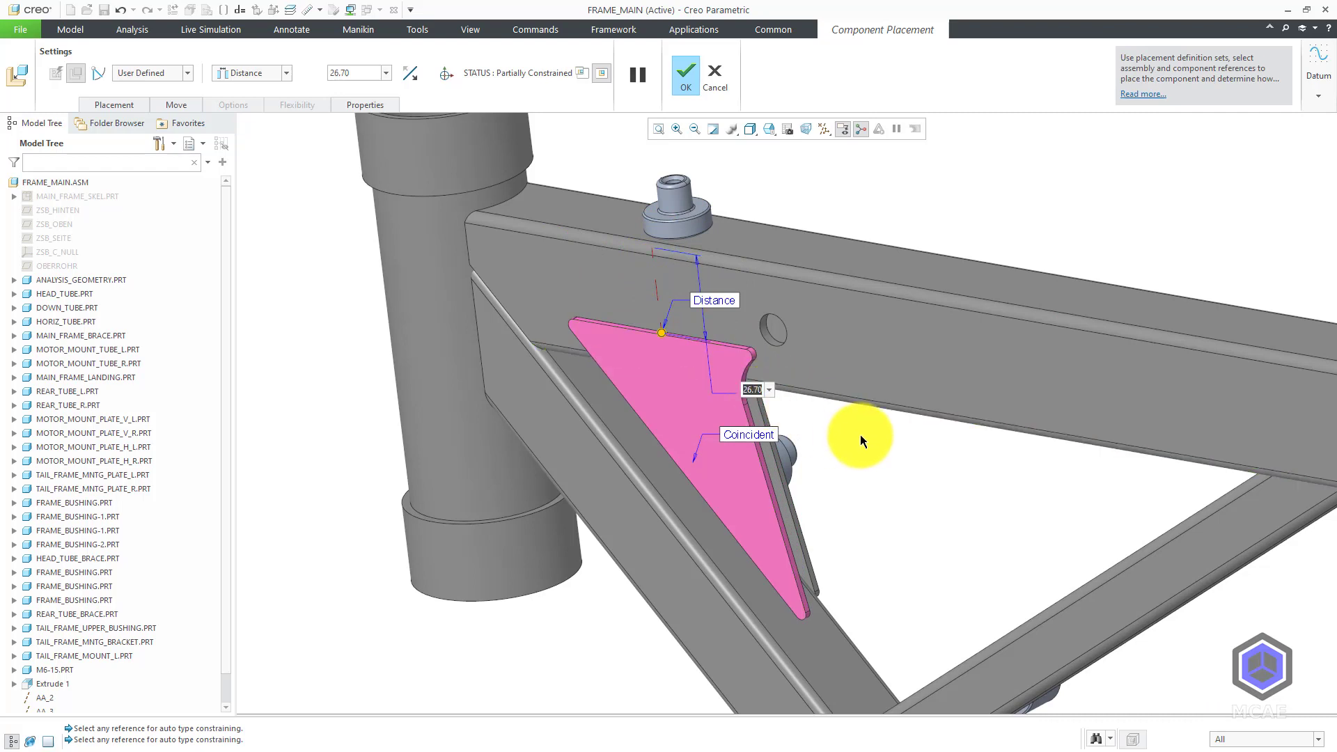
pyautogui.write('35')
pyautogui.press('Return')
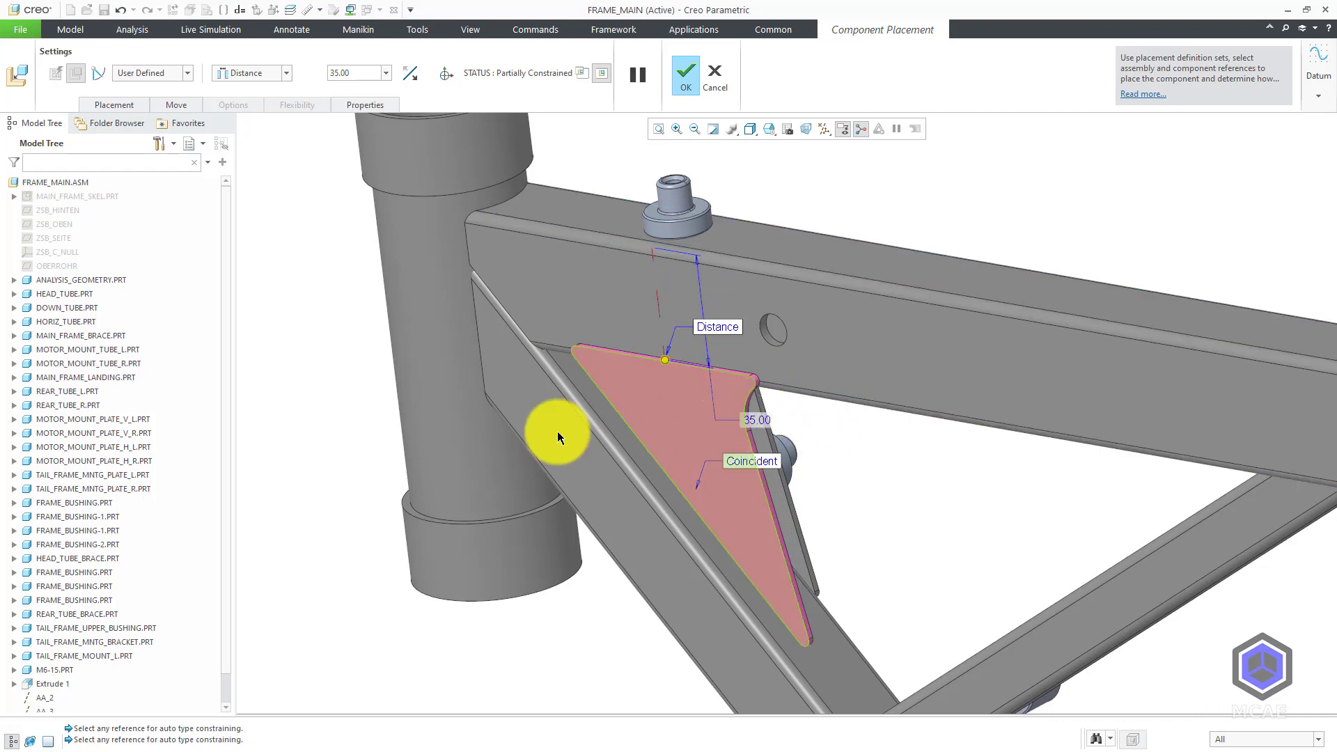
# Add a Distance constraint between the down tube surface and brace face at a 5.00 offset.
pyautogui.rightClick(293, 307)
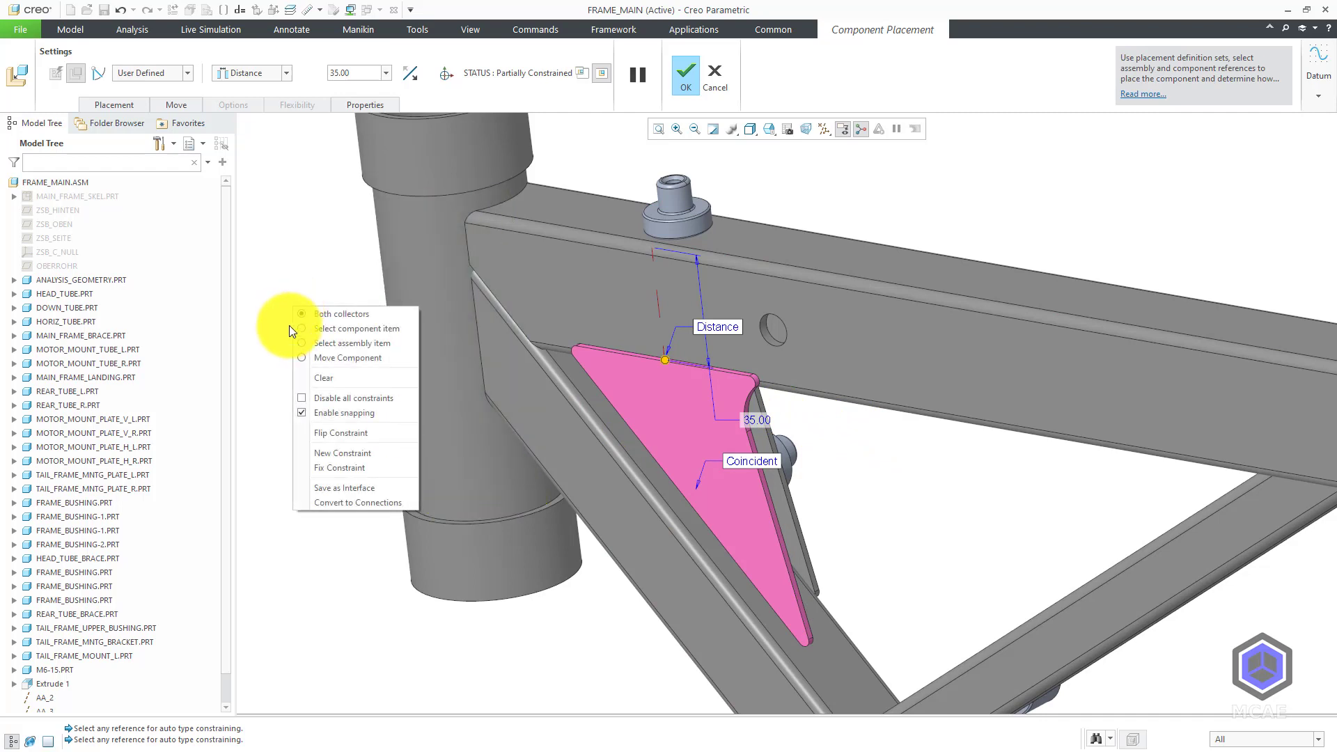
pyautogui.click(325, 452)
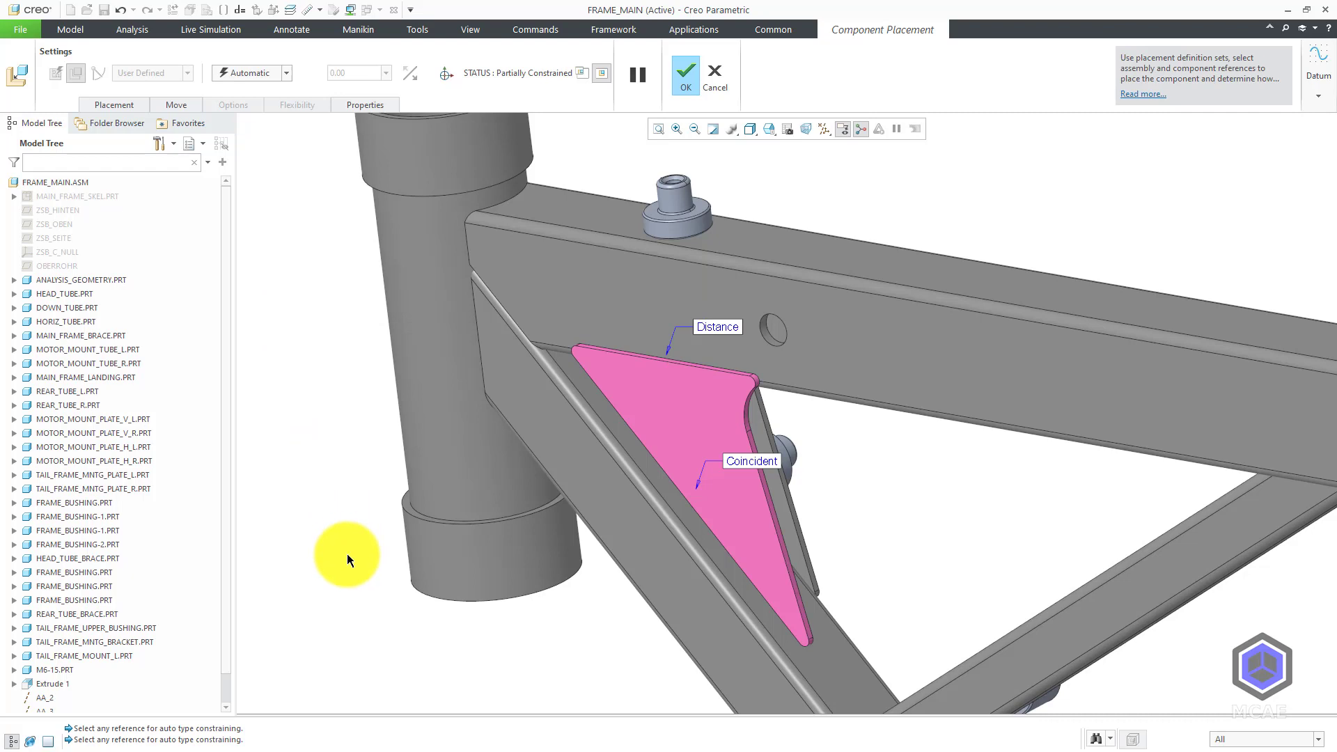
pyautogui.click(654, 466)
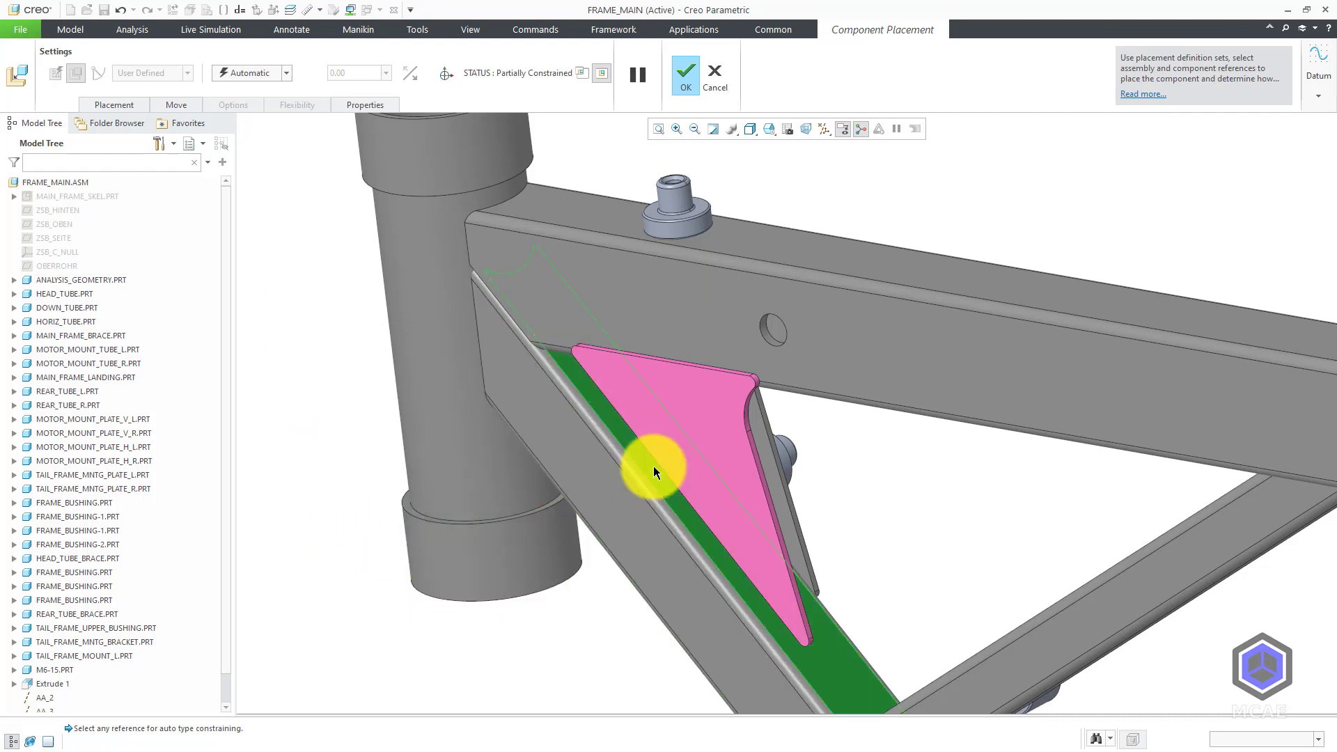
pyautogui.scroll(-5, 648, 471)
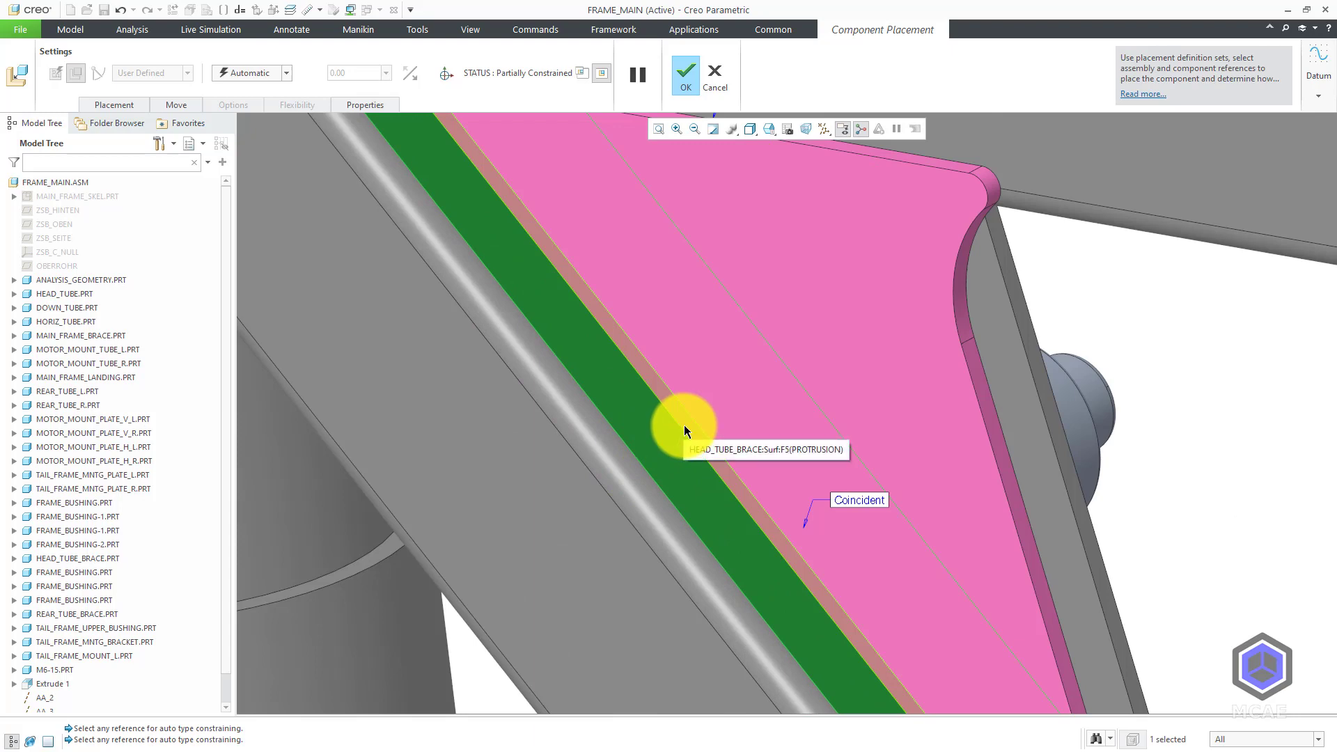
pyautogui.click(684, 430)
pyautogui.scroll(5, 685, 430)
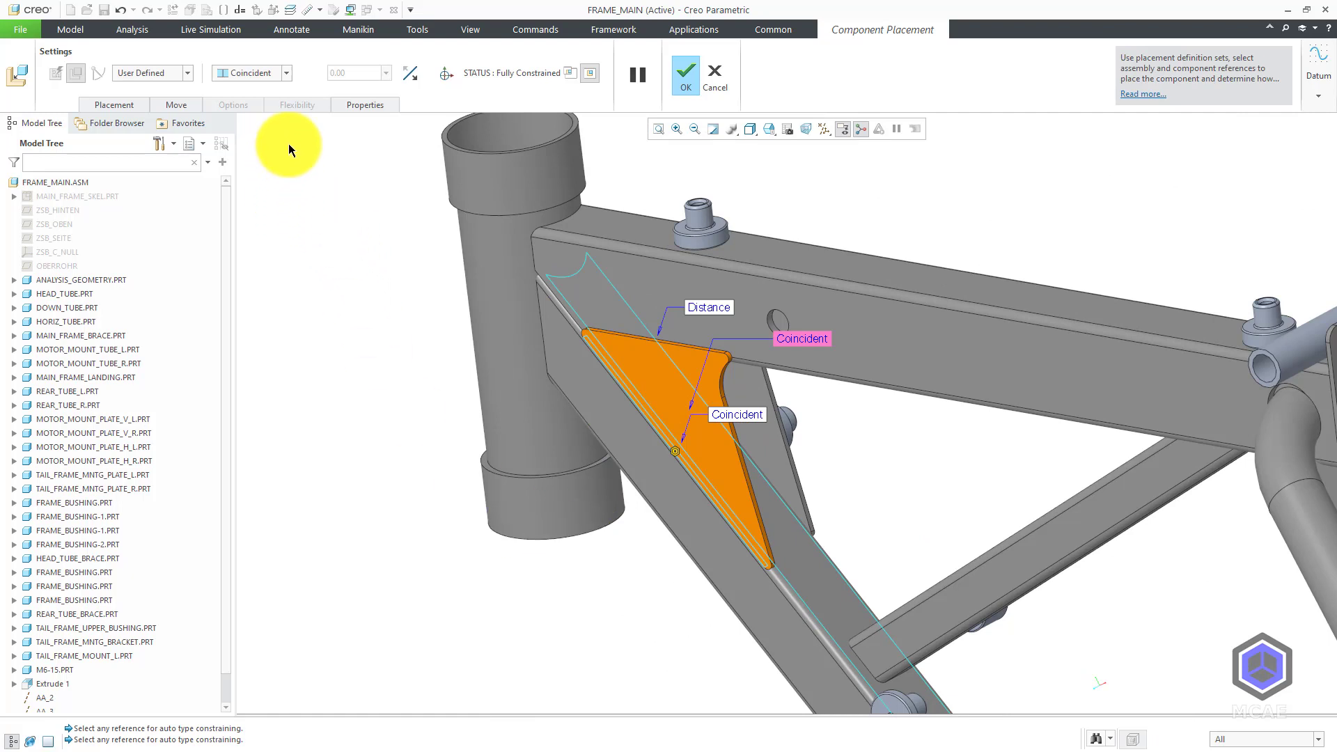
pyautogui.click(286, 71)
pyautogui.click(276, 85)
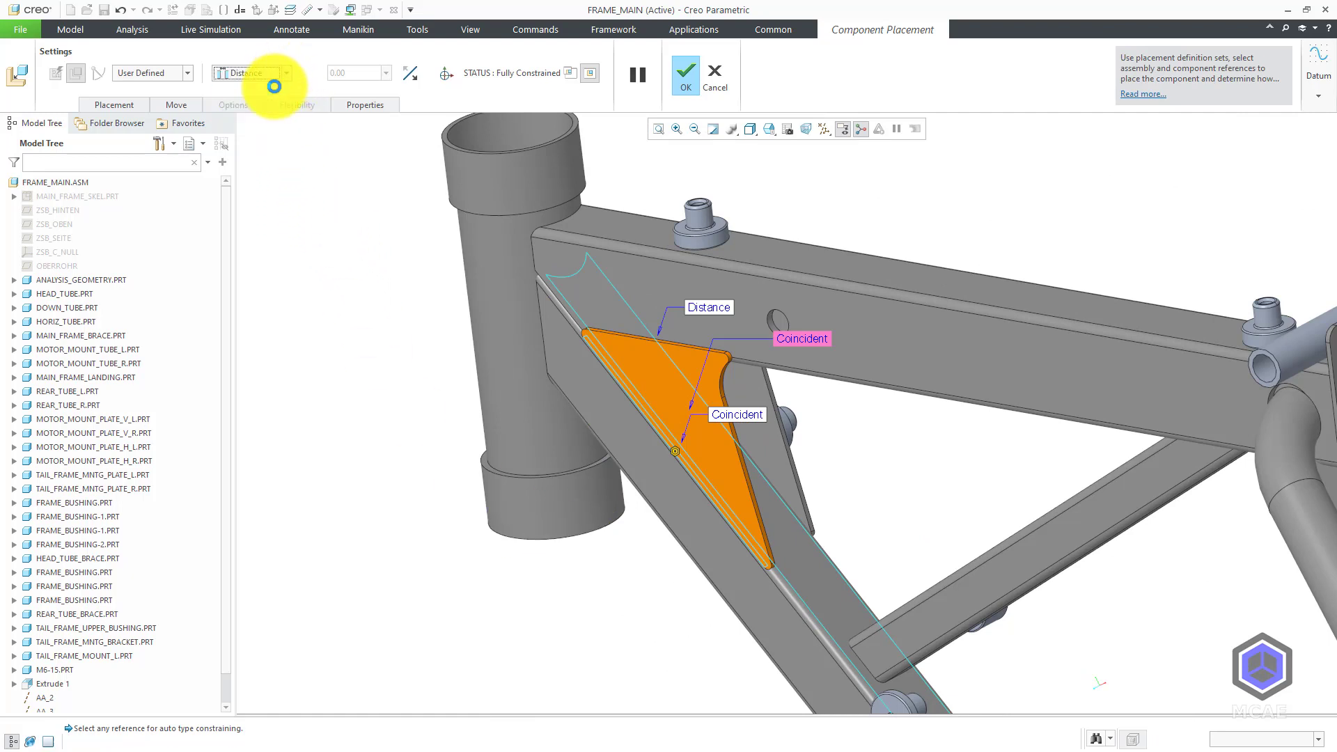
pyautogui.scroll(-5, 657, 505)
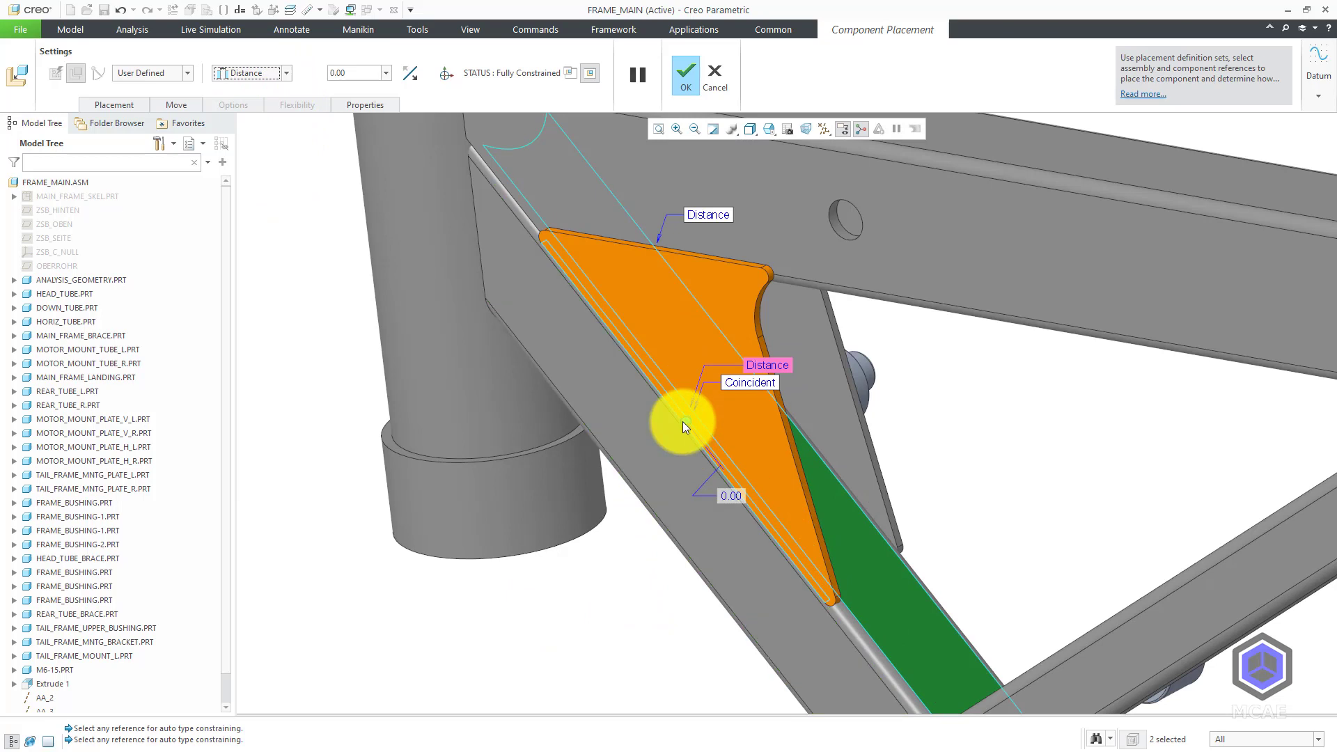
pyautogui.moveTo(681, 426); pyautogui.dragTo(718, 493)
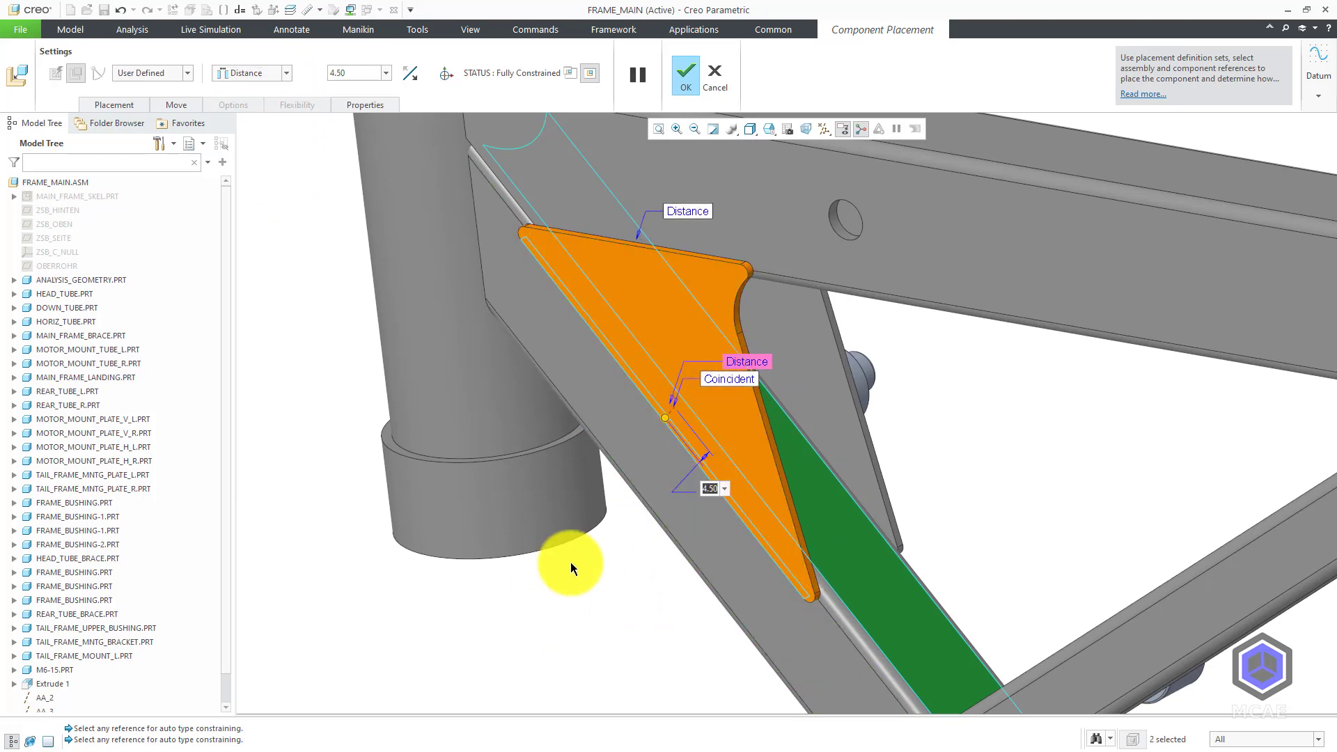
pyautogui.press('Return')
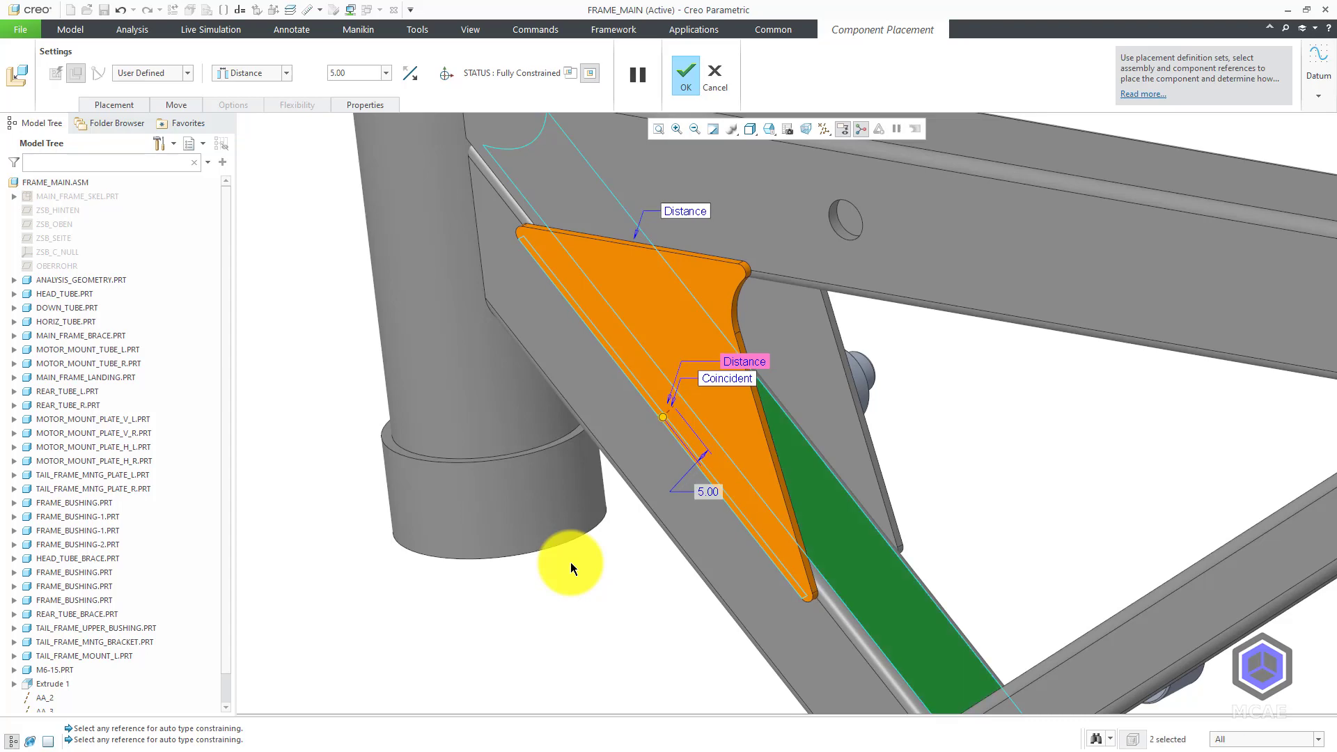
# Accept the brace placement and move the new HEAD_TUBE_BRACE.PRT directly below the original brace in the Model Tree.
pyautogui.click(683, 87)
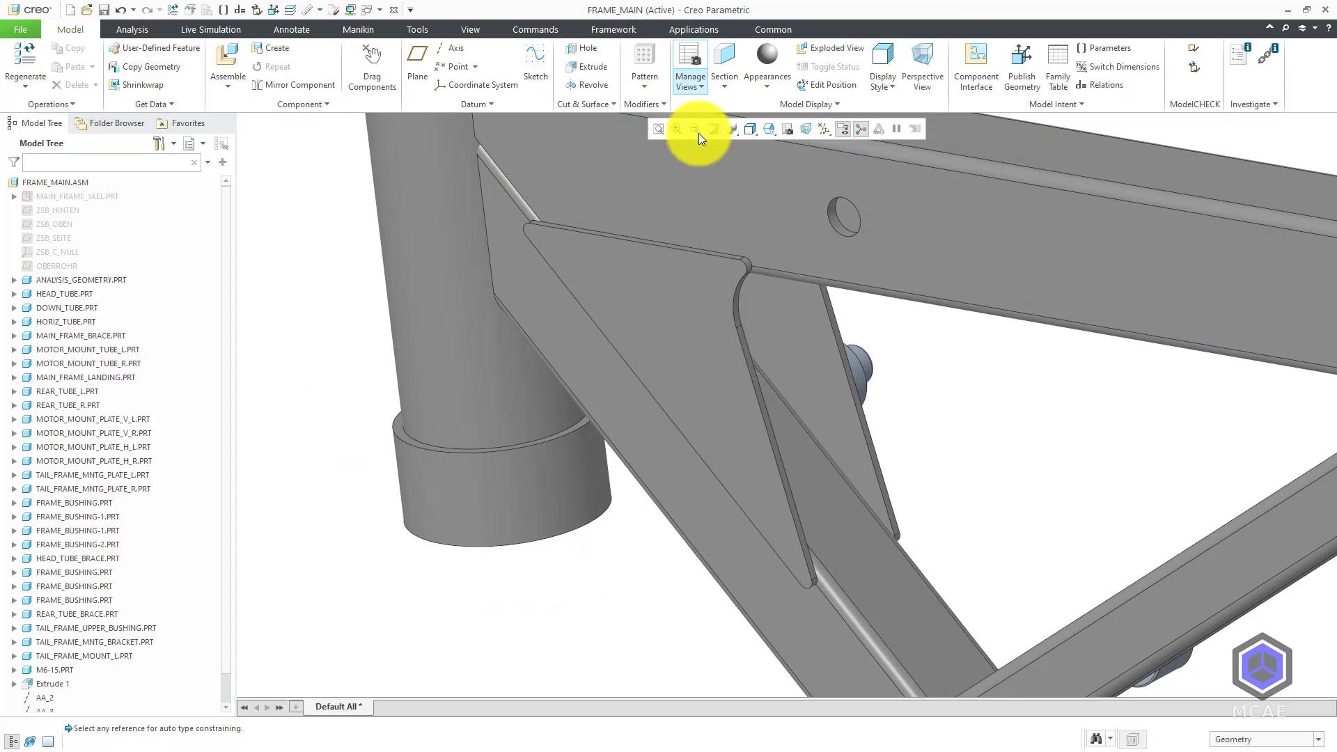
pyautogui.scroll(-3, 721, 428)
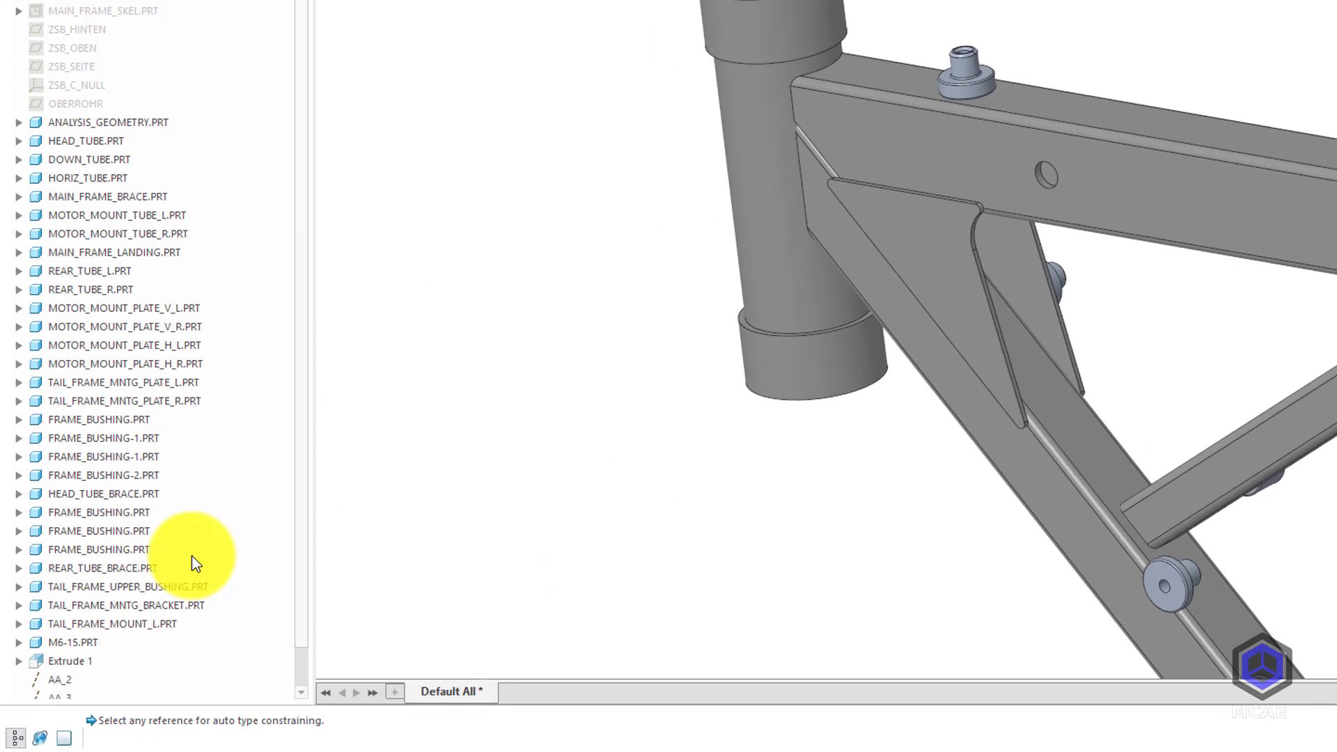
pyautogui.scroll(-1, 125, 630)
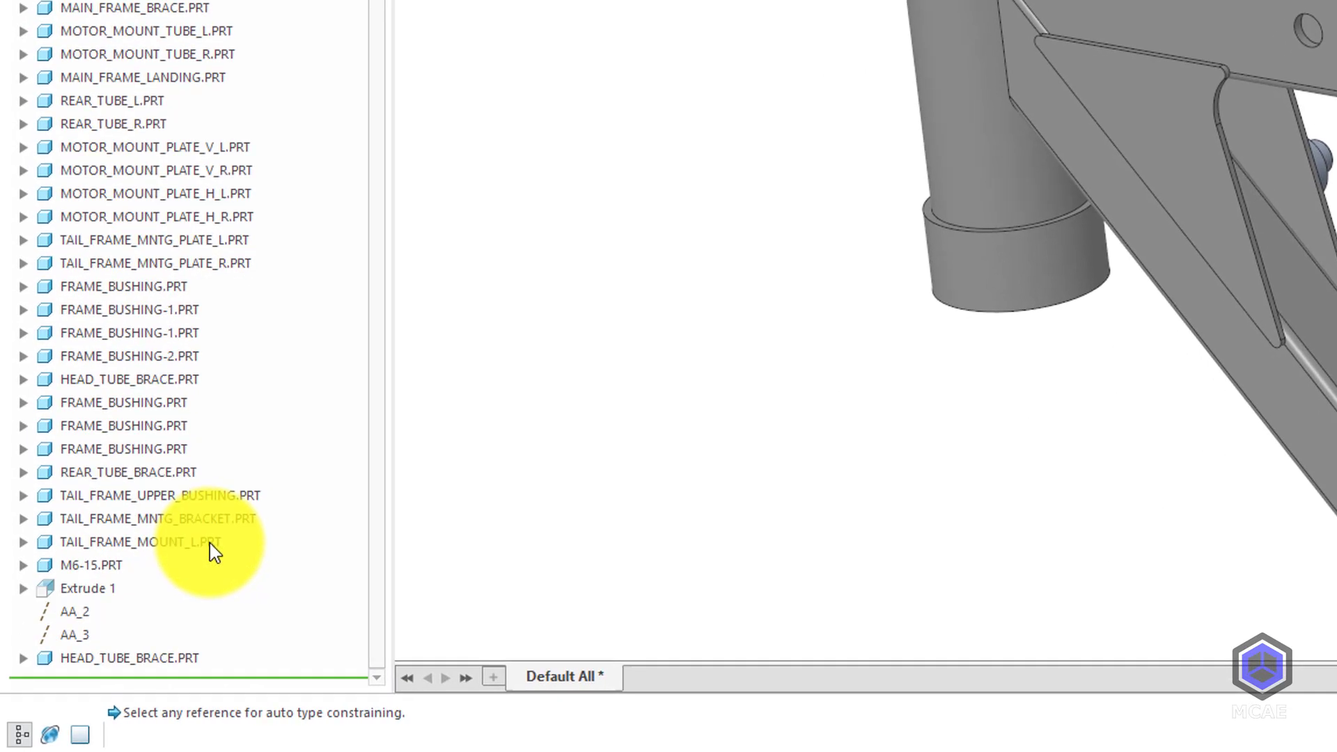
pyautogui.click(171, 659)
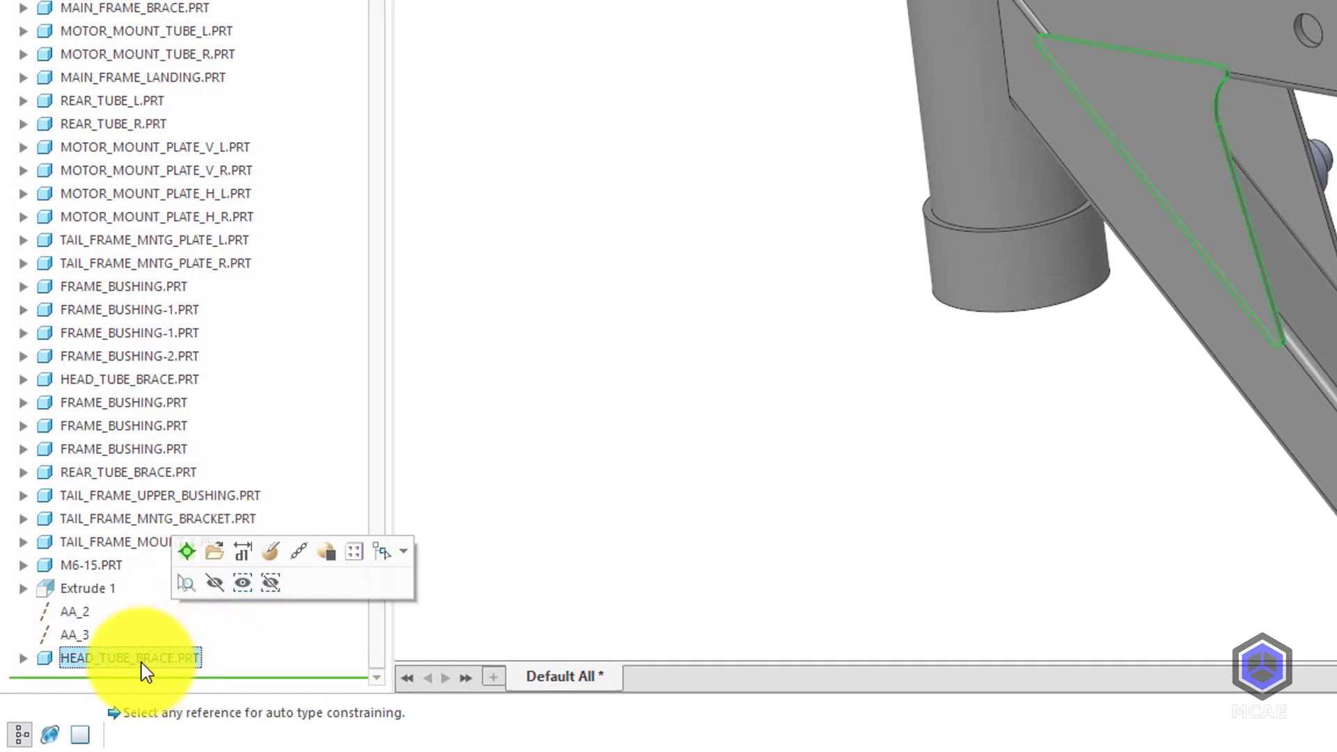
pyautogui.moveTo(143, 659); pyautogui.dragTo(127, 383)
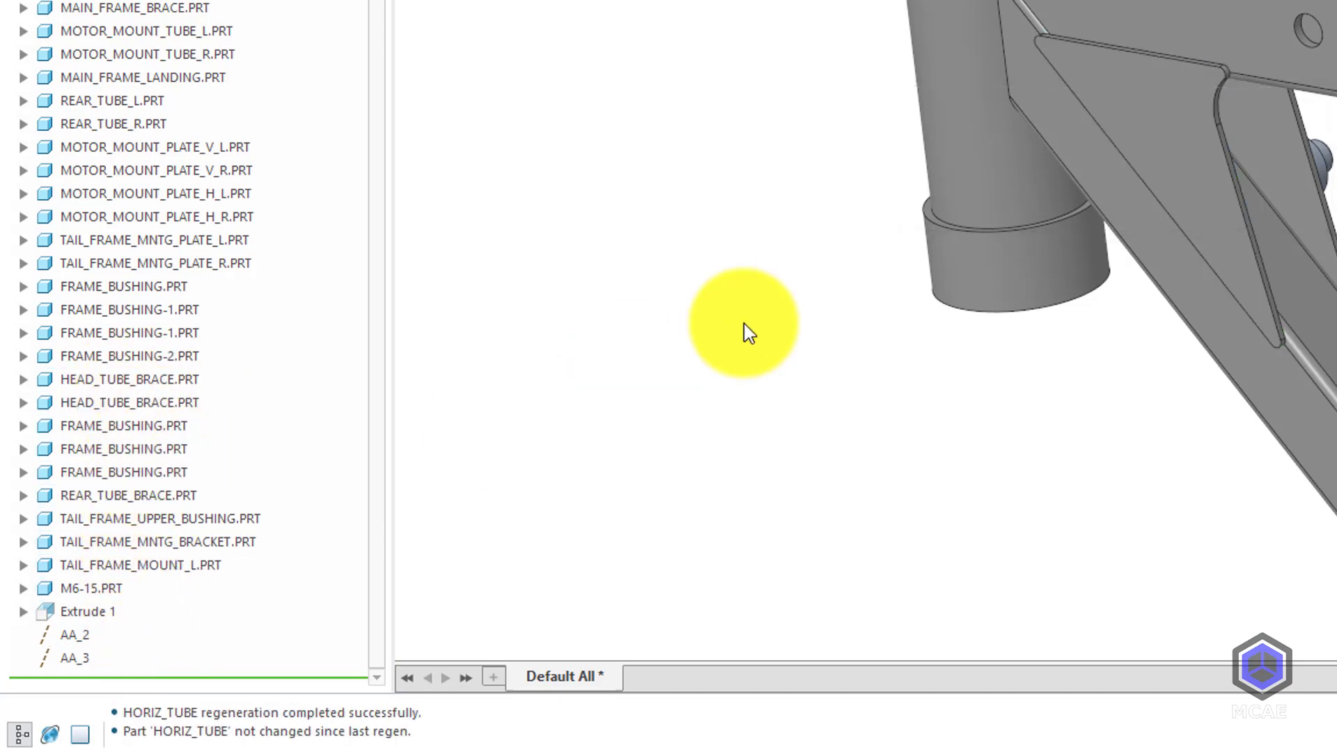
pyautogui.click(176, 380)
pyautogui.click(182, 403)
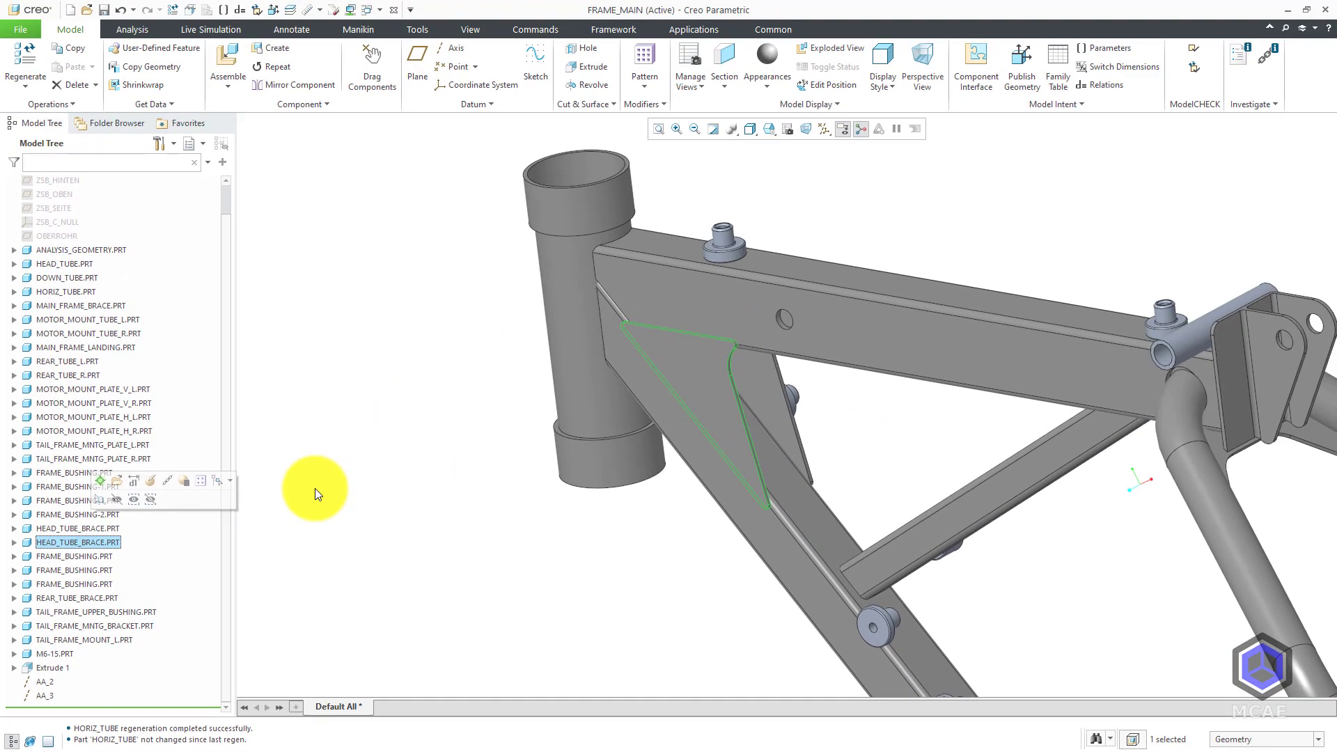
pyautogui.click(526, 314)
pyautogui.moveTo(718, 418); pyautogui.dragTo(608, 407, button='middle')
pyautogui.scroll(-5, 931, 406)
pyautogui.scroll(8, 781, 412)
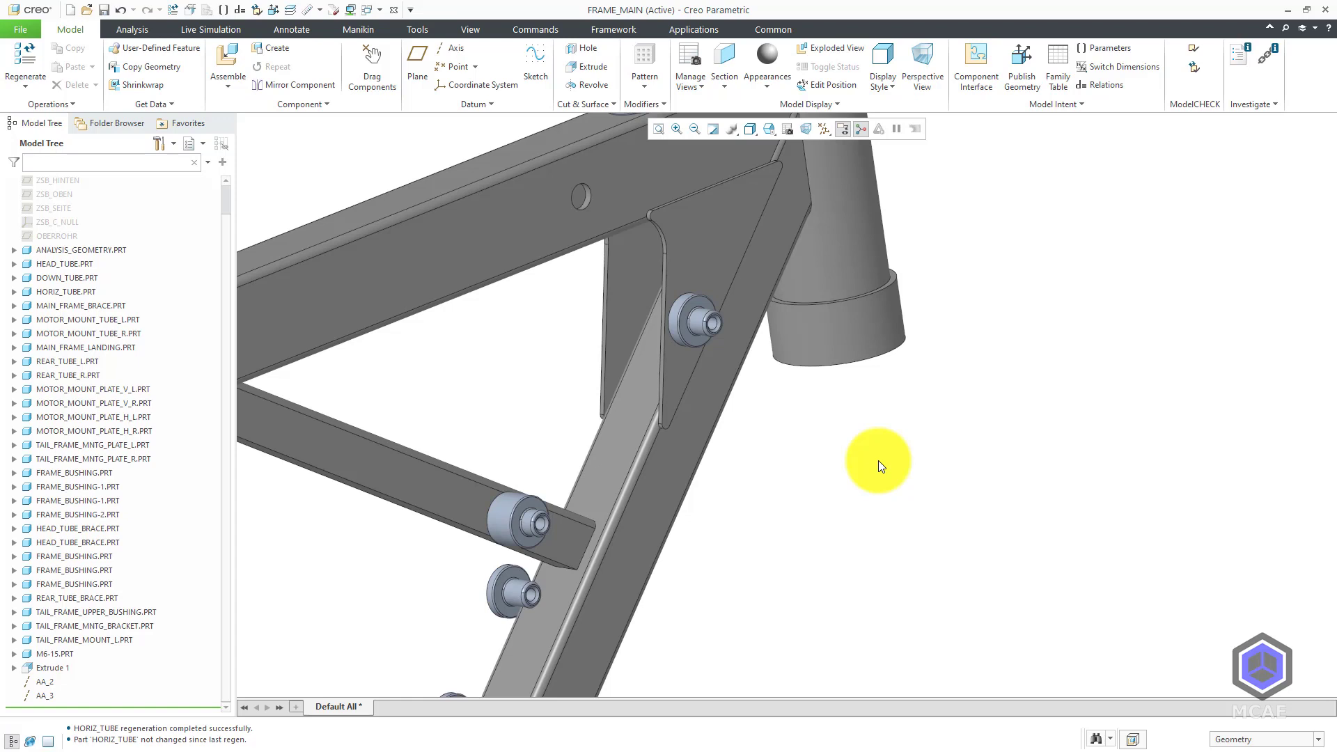
pyautogui.click(85, 556)
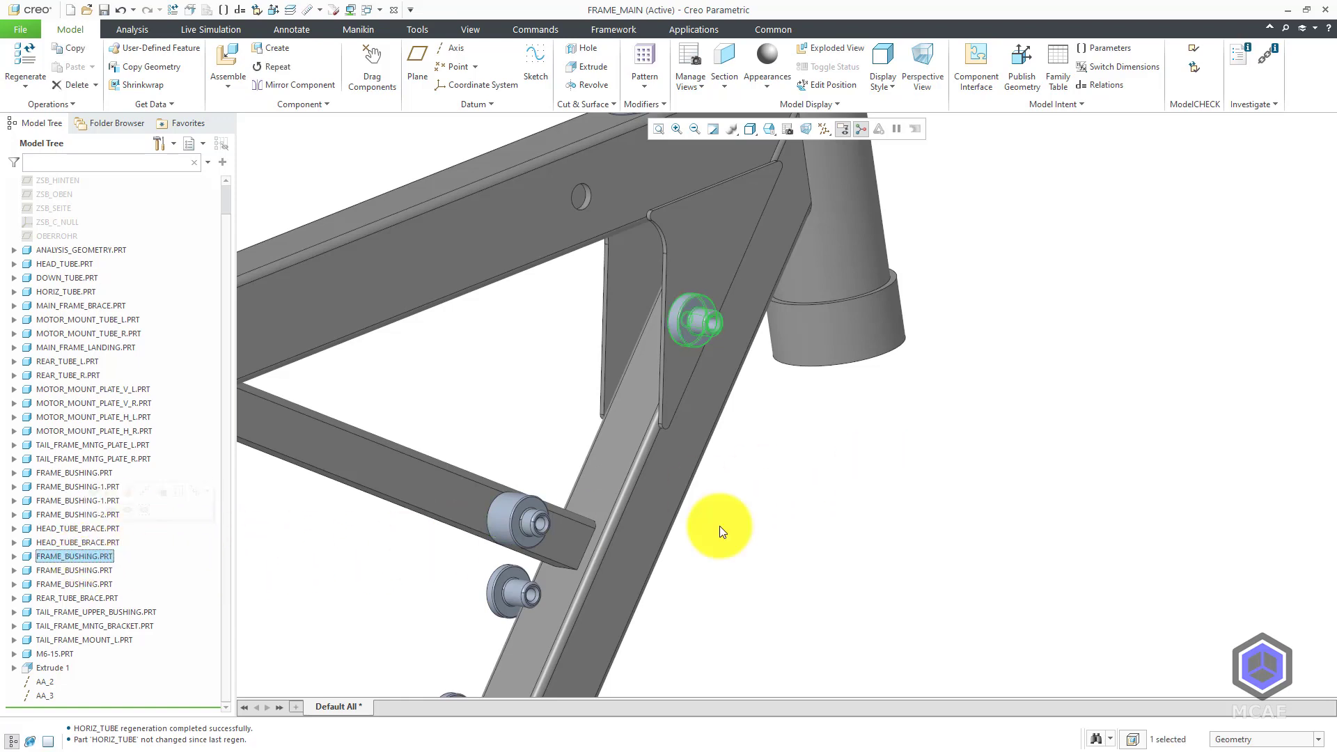
pyautogui.click(879, 517)
pyautogui.scroll(-5, 846, 491)
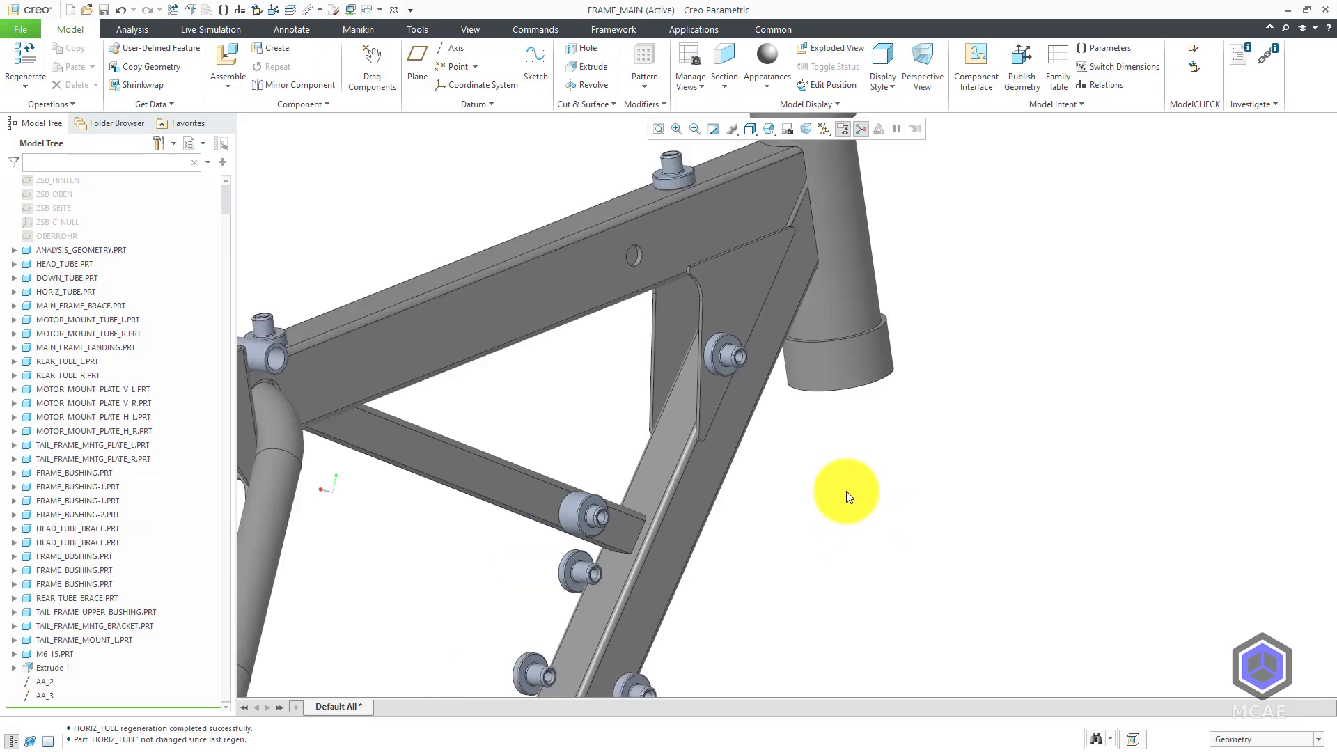
pyautogui.moveTo(844, 496); pyautogui.dragTo(990, 484, button='middle')
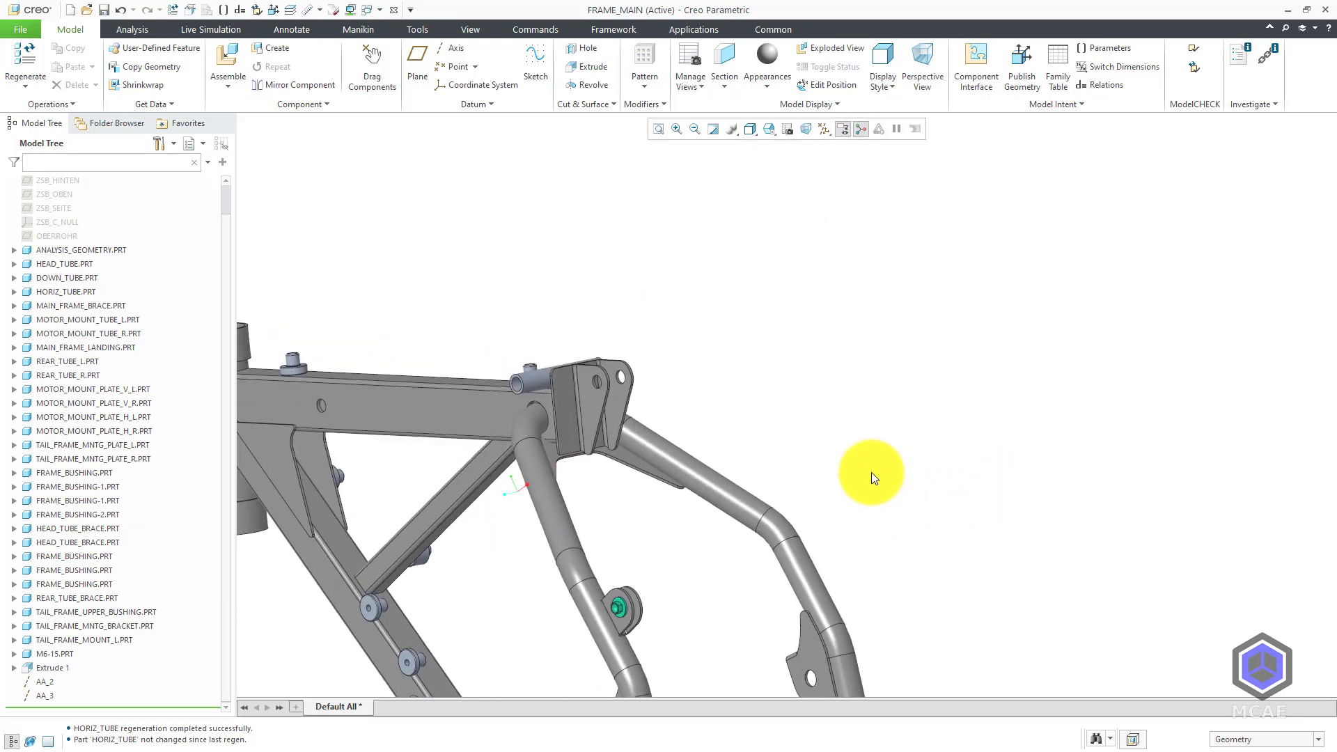
pyautogui.moveTo(845, 476); pyautogui.dragTo(1089, 358, button='middle')
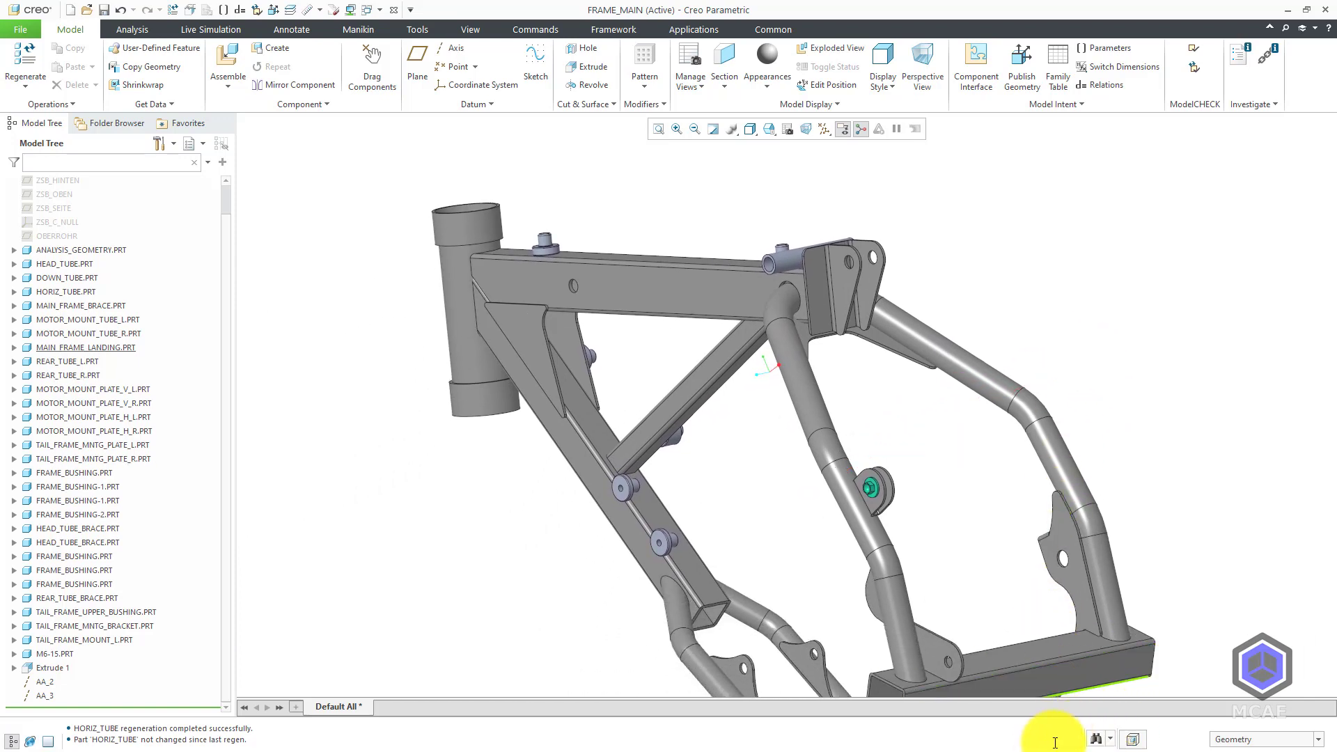
pyautogui.scroll(1, 215, 287)
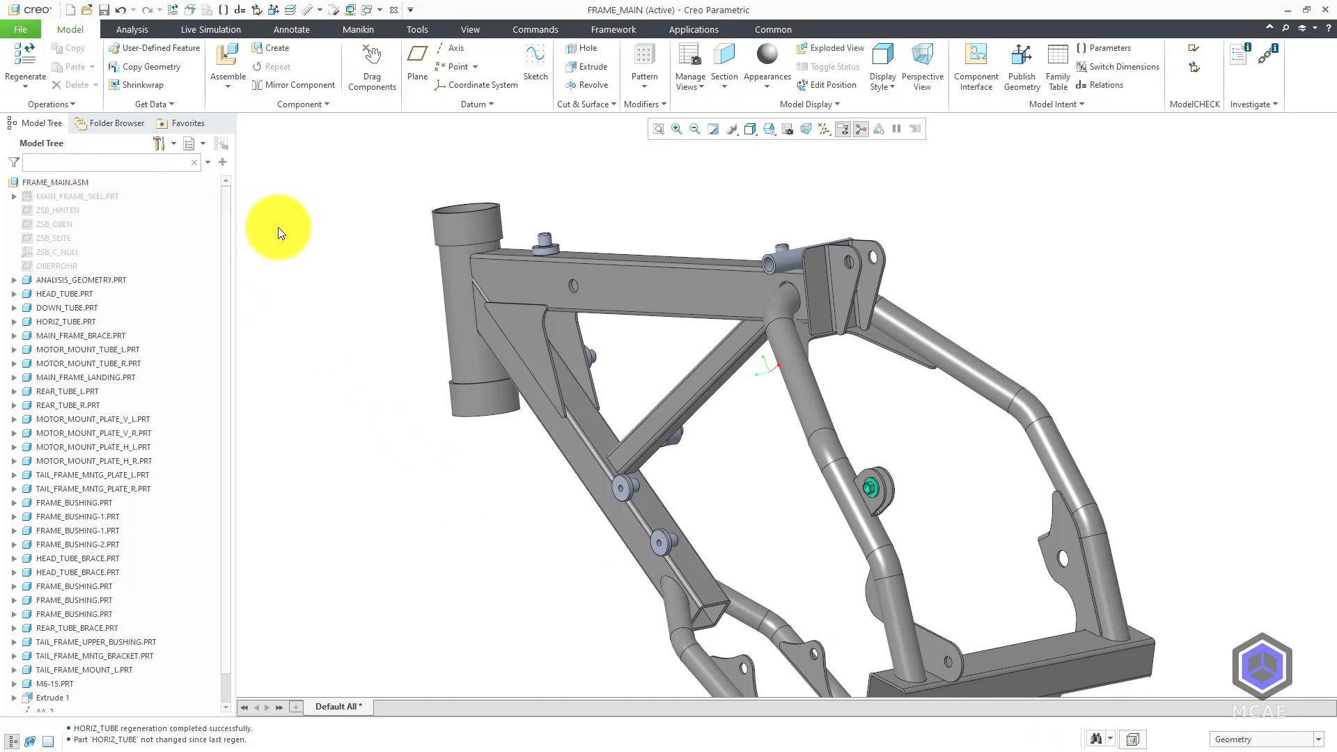
pyautogui.click(60, 181)
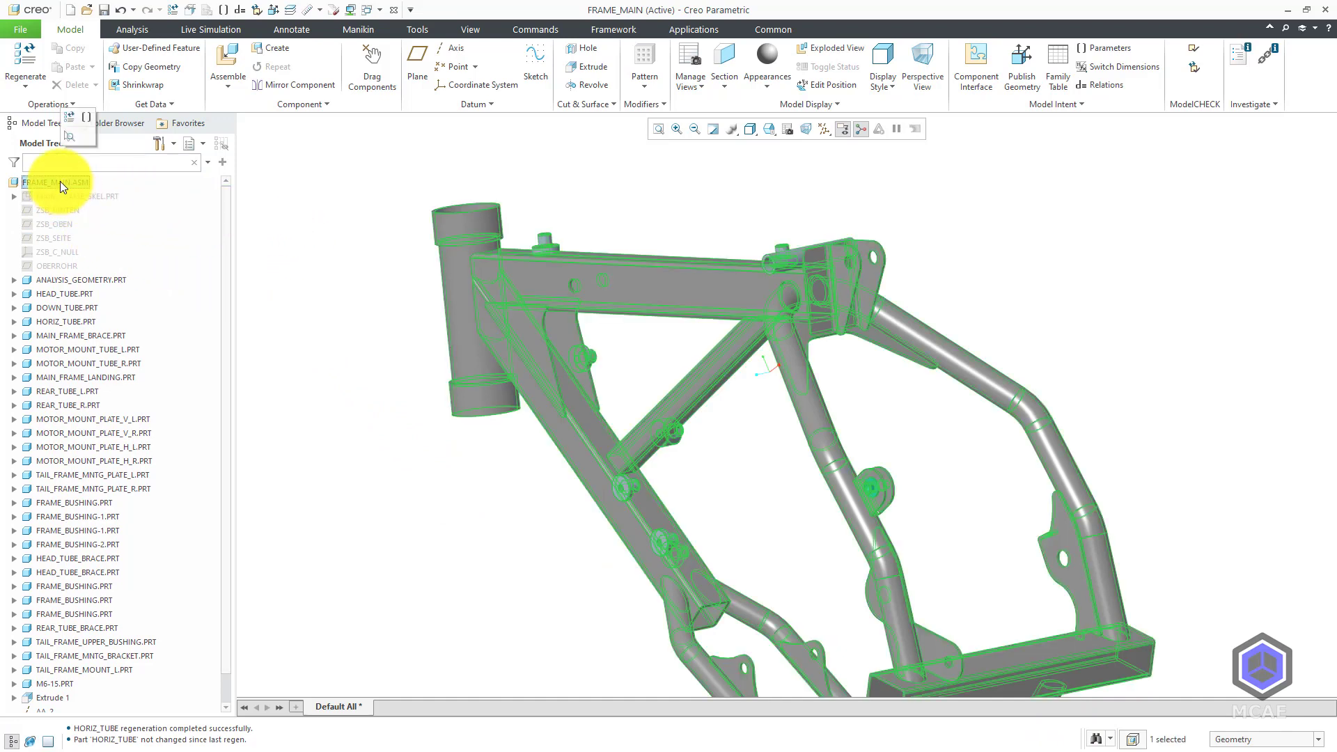
pyautogui.rightClick(60, 181)
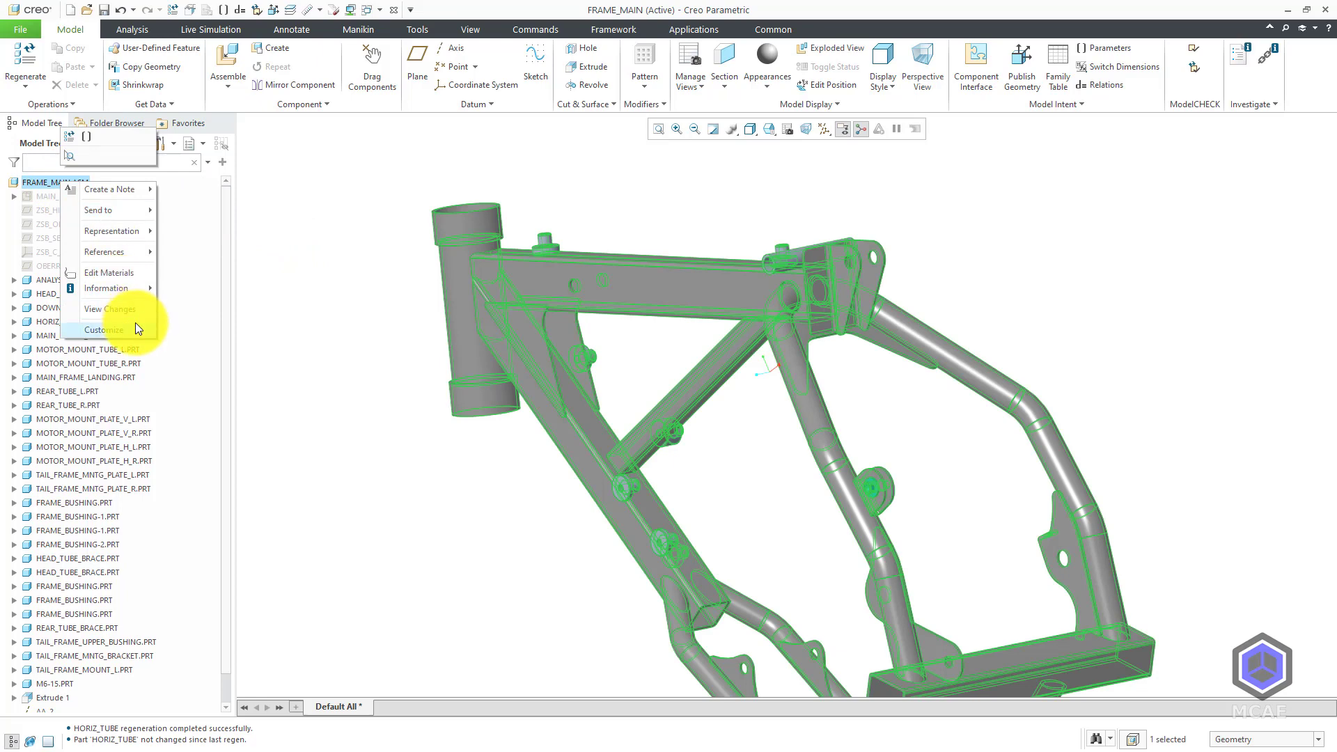
pyautogui.moveTo(134, 287)
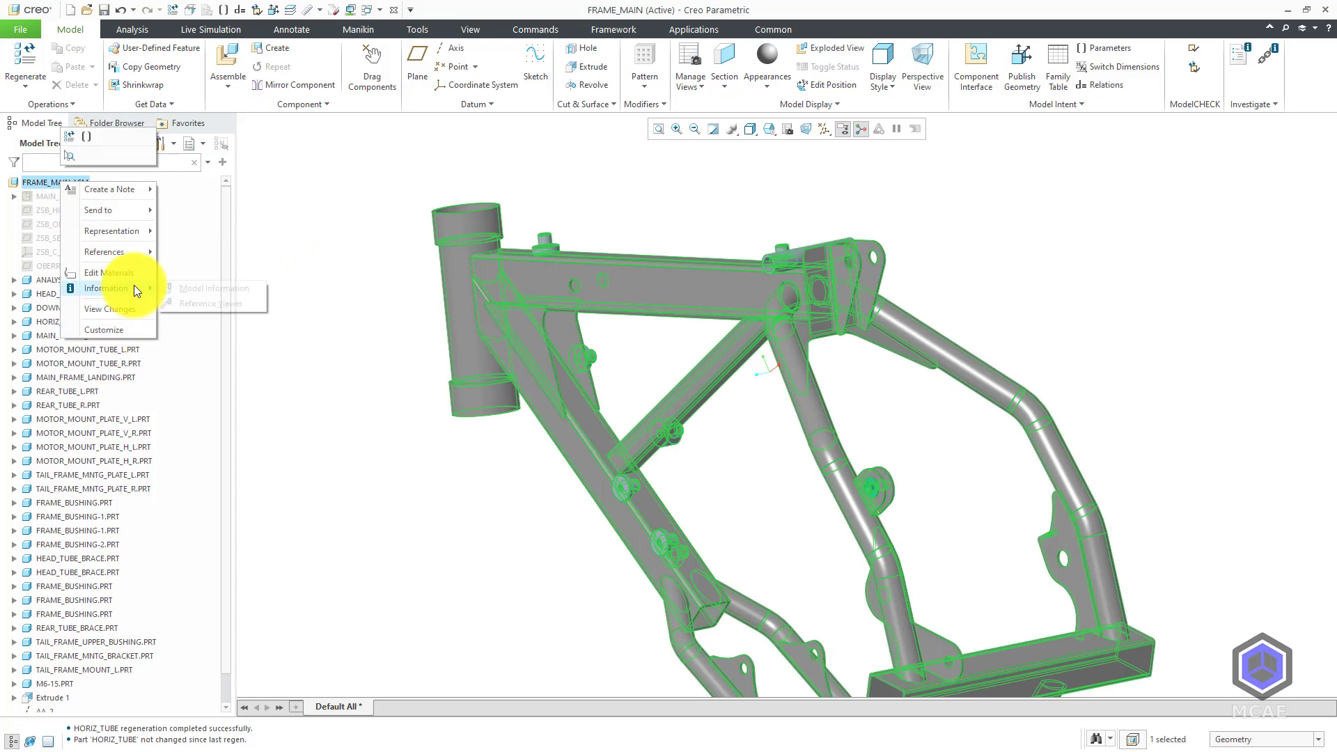
pyautogui.click(222, 303)
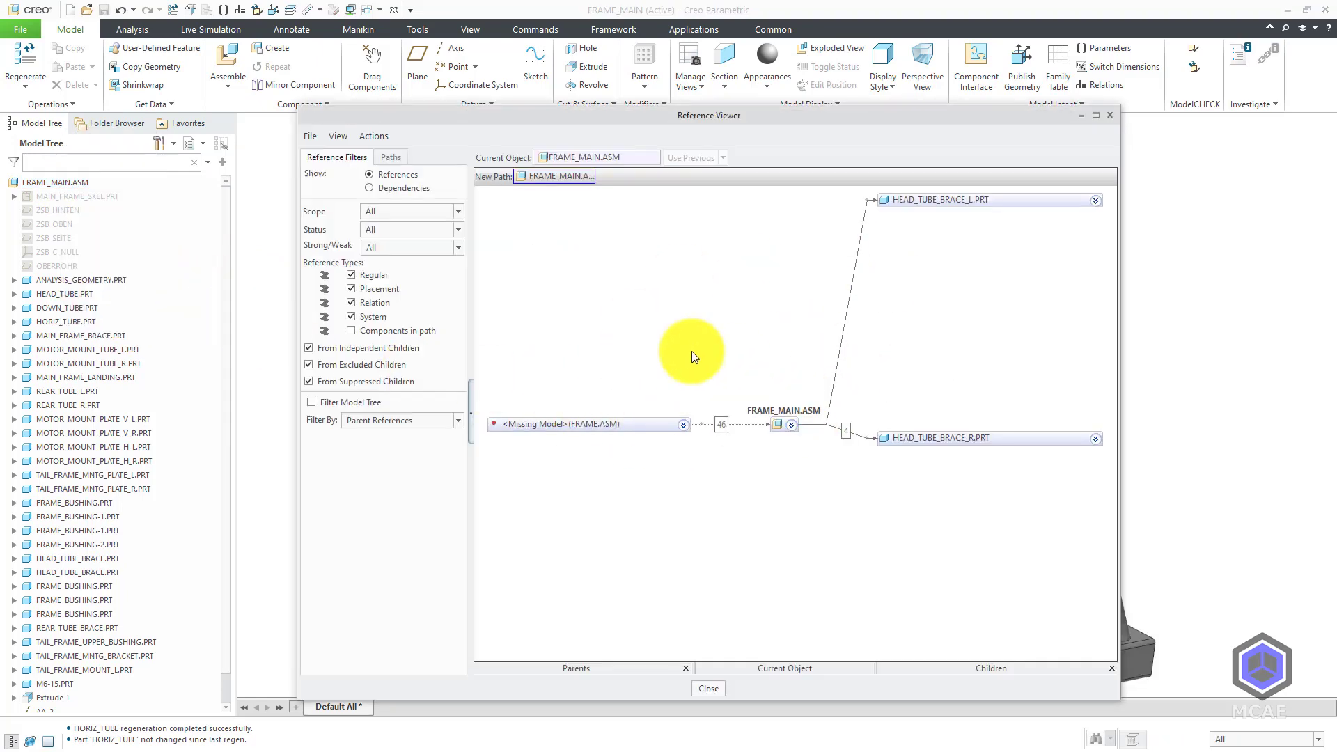
pyautogui.click(392, 158)
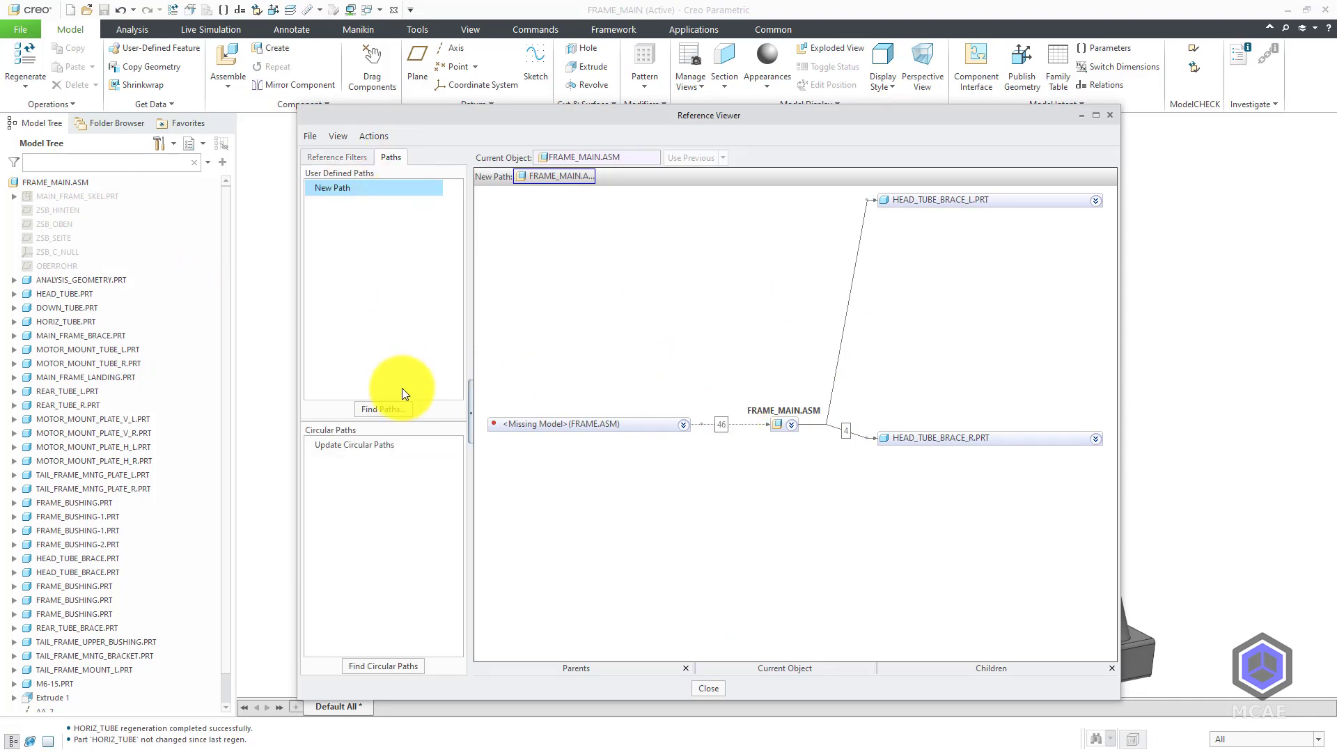
pyautogui.click(405, 667)
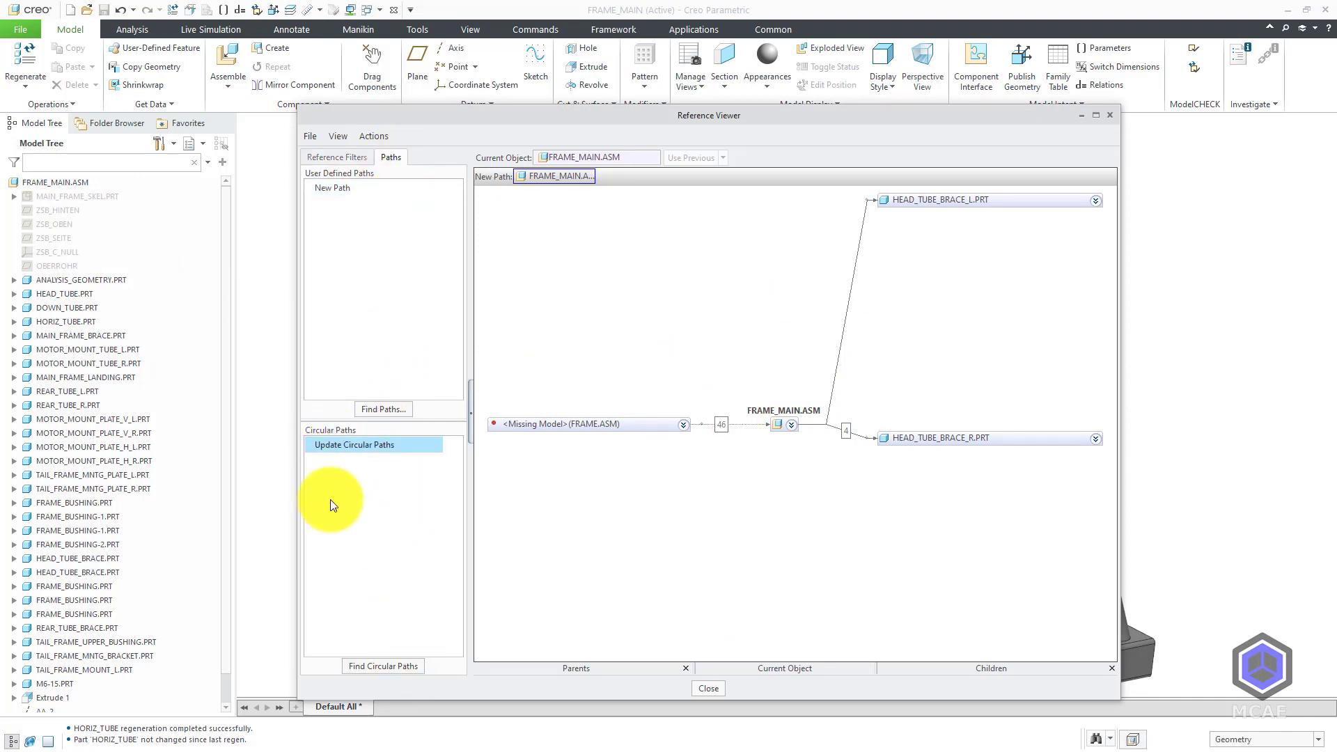
pyautogui.click(709, 690)
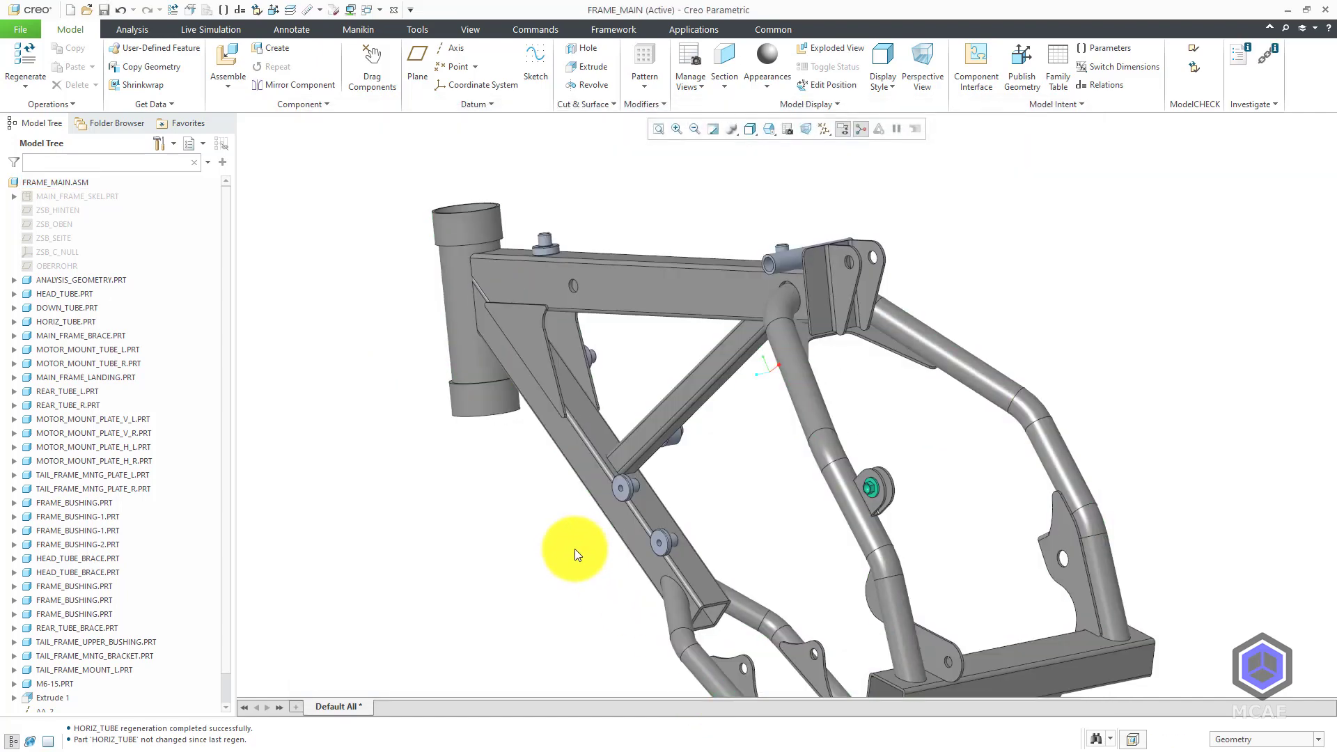